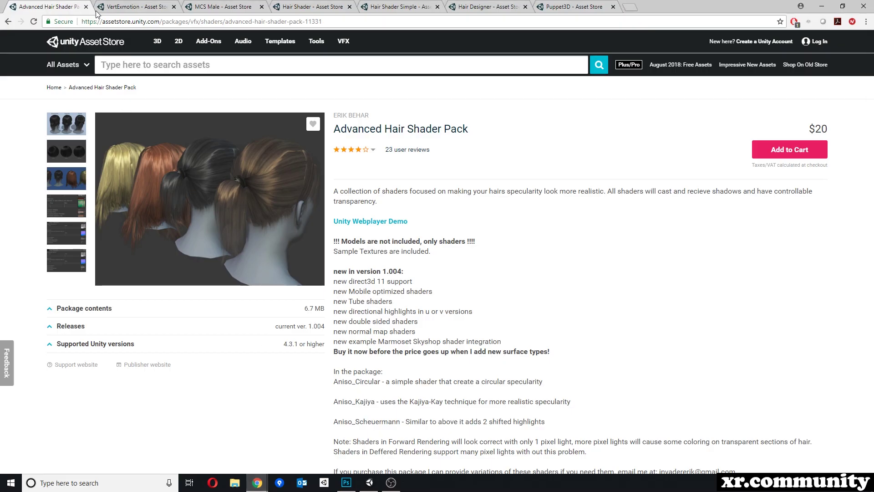
# Look through the open Asset Store pages: VertExmotion, MCS Male, Hair Shader, Hair Shader Simple, Hair Designer and Puppet3D
pyautogui.click(135, 6)
pyautogui.click(239, 6)
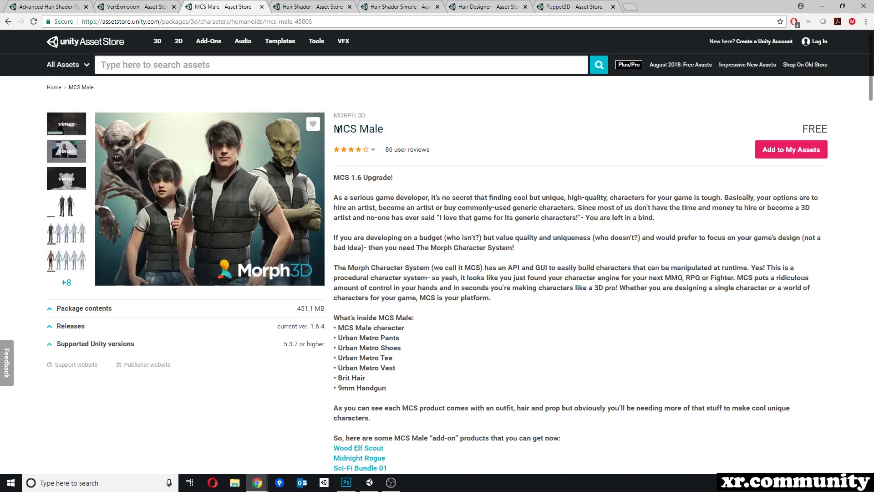
pyautogui.click(314, 7)
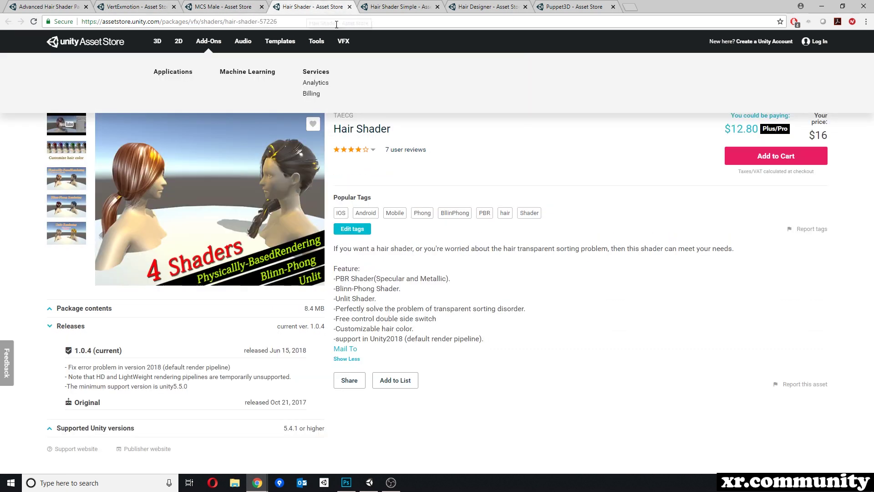
pyautogui.click(399, 7)
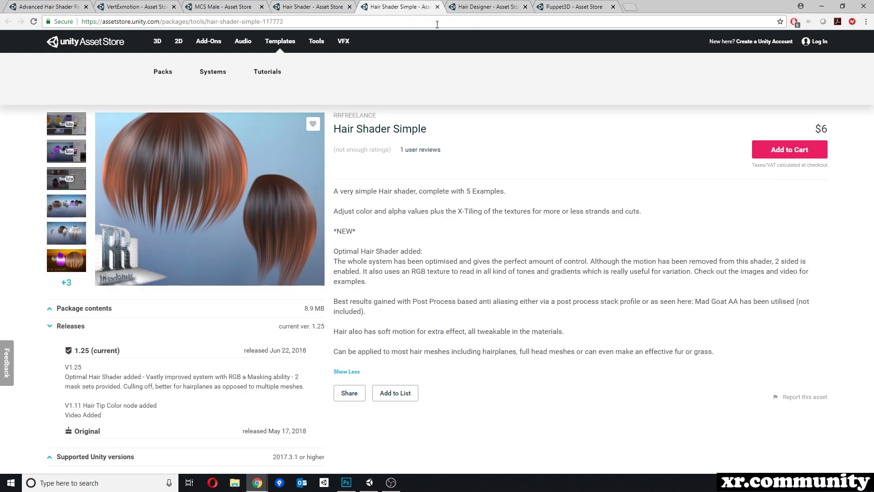
pyautogui.click(498, 6)
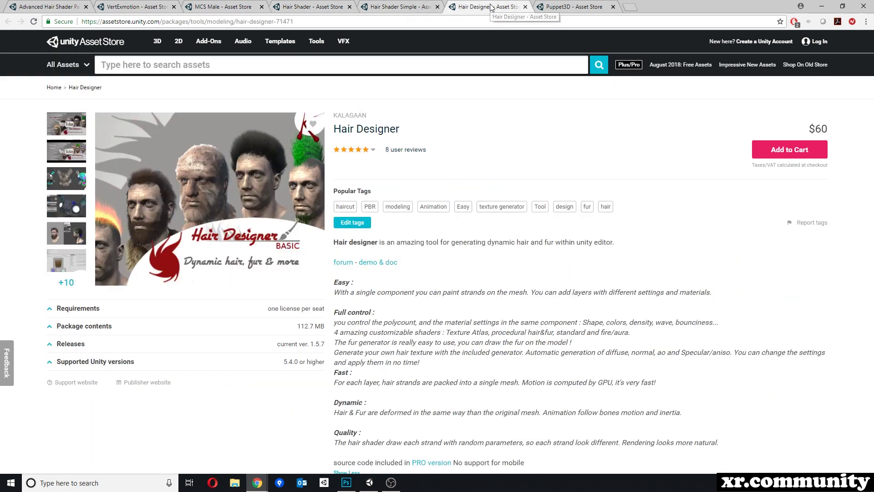
pyautogui.click(583, 8)
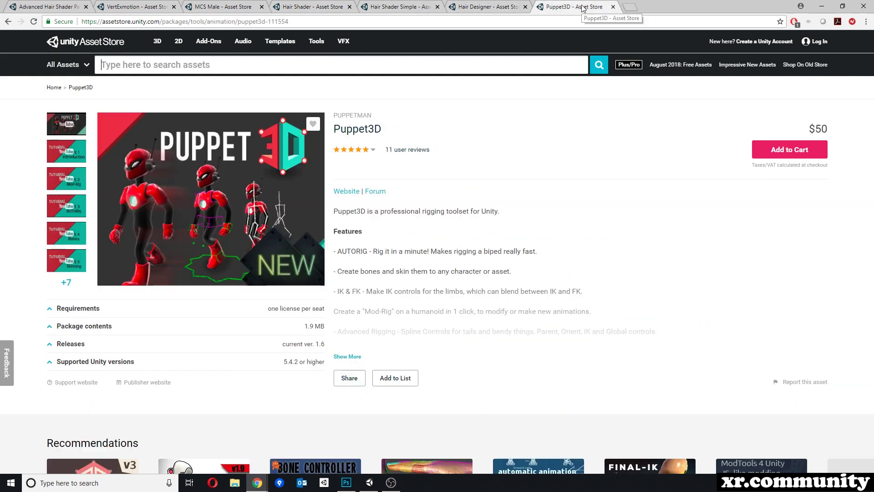
# Switch to Unity and examine the ponytail hair of the IzzyNewHair_VertexMotion character and its material settings
pyautogui.click(822, 7)
pyautogui.moveTo(449, 137); pyautogui.dragTo(414, 178, button='right')
pyautogui.scroll(3, 430, 143)
pyautogui.scroll(5, 398, 128)
pyautogui.scroll(2, 426, 179)
pyautogui.keyDown('alt'); pyautogui.moveTo(427, 180); pyautogui.dragTo(377, 181); pyautogui.keyUp('alt')
pyautogui.scroll(3, 406, 180)
pyautogui.moveTo(406, 181); pyautogui.dragTo(414, 196, button='right')
pyautogui.click(384, 182)
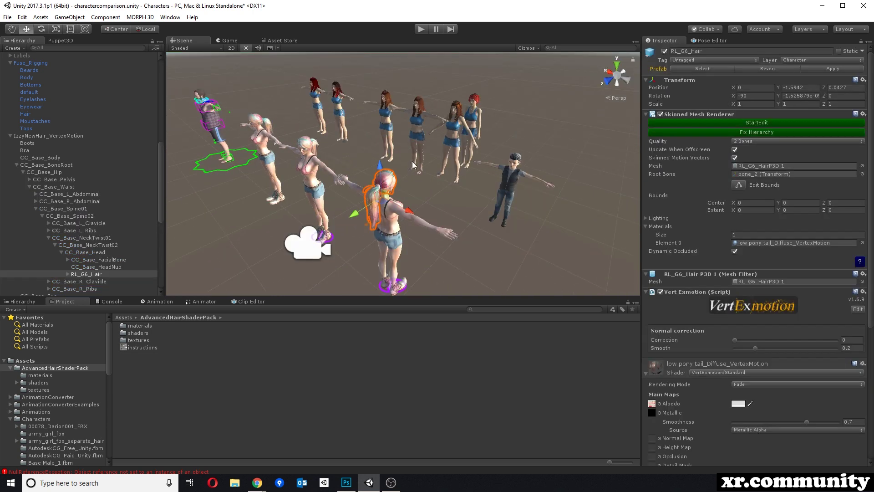
pyautogui.keyDown('alt'); pyautogui.moveTo(470, 178); pyautogui.dragTo(362, 177); pyautogui.keyUp('alt')
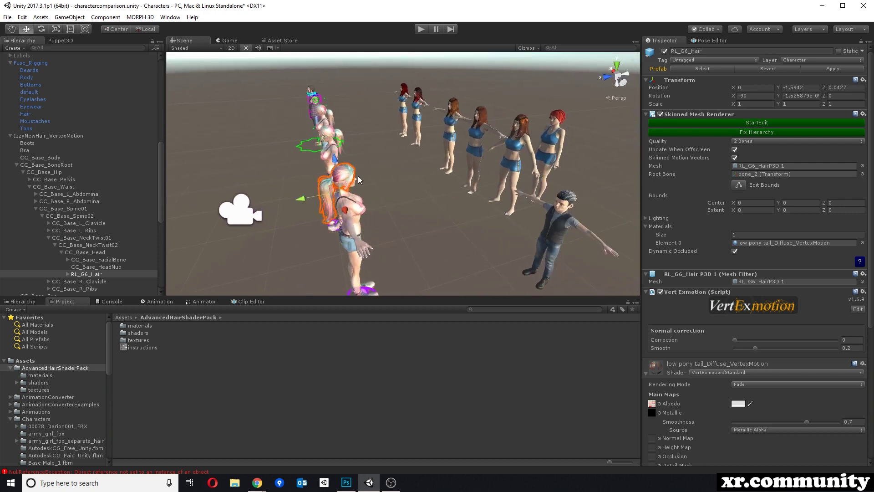
pyautogui.keyDown('alt'); pyautogui.moveTo(335, 189); pyautogui.dragTo(385, 187); pyautogui.keyUp('alt')
pyautogui.scroll(-10, 752, 270)
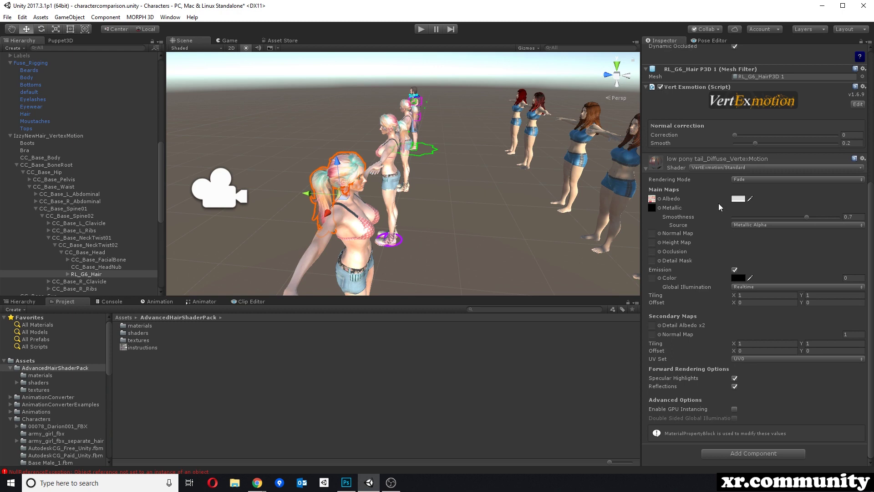
# Select the rp_eric_rigged_001_geo mesh of the man in the vest and examine his head and hair
pyautogui.click(414, 144)
pyautogui.keyDown('alt'); pyautogui.moveTo(402, 160); pyautogui.dragTo(513, 203); pyautogui.keyUp('alt')
pyautogui.keyDown('alt'); pyautogui.moveTo(382, 217); pyautogui.dragTo(560, 194); pyautogui.keyUp('alt')
pyautogui.moveTo(473, 177); pyautogui.dragTo(398, 208, button='middle')
pyautogui.scroll(6, 397, 203)
pyautogui.keyDown('alt'); pyautogui.moveTo(429, 191); pyautogui.dragTo(386, 183); pyautogui.keyUp('alt')
pyautogui.click(397, 159)
pyautogui.keyDown('alt'); pyautogui.moveTo(473, 239); pyautogui.dragTo(377, 191); pyautogui.keyUp('alt')
pyautogui.moveTo(377, 191); pyautogui.dragTo(304, 143, button='middle')
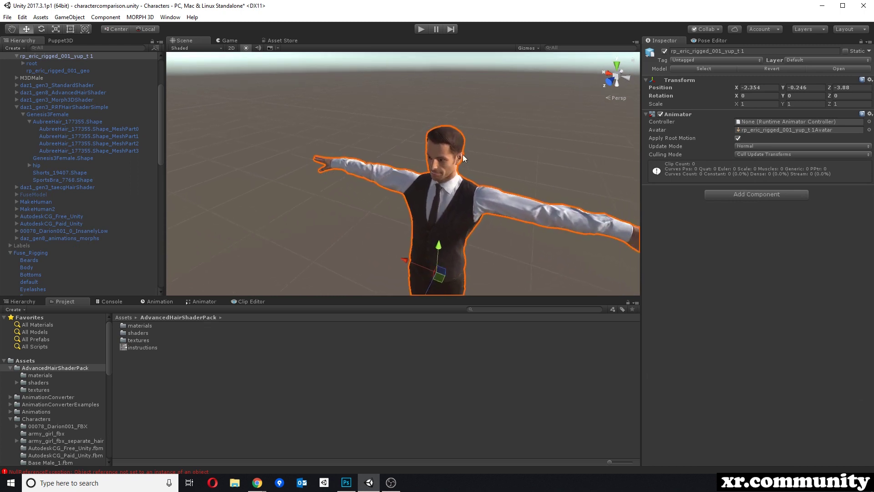
pyautogui.click(51, 70)
pyautogui.moveTo(469, 165); pyautogui.dragTo(385, 166, button='middle')
pyautogui.scroll(5, 385, 165)
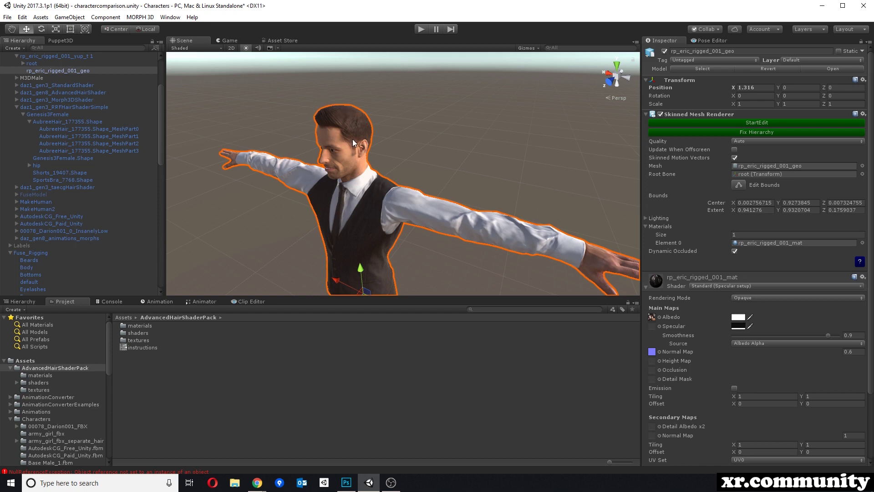
# View the rp_eric_rigged_001_dif_gloss.tga texture in Photoshop, return to Unity and compare it with the model's head
pyautogui.click(346, 482)
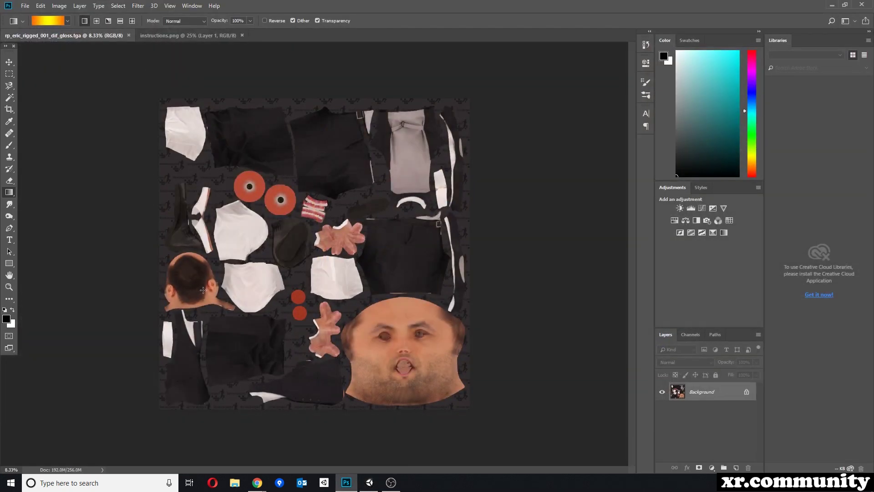
pyautogui.click(832, 5)
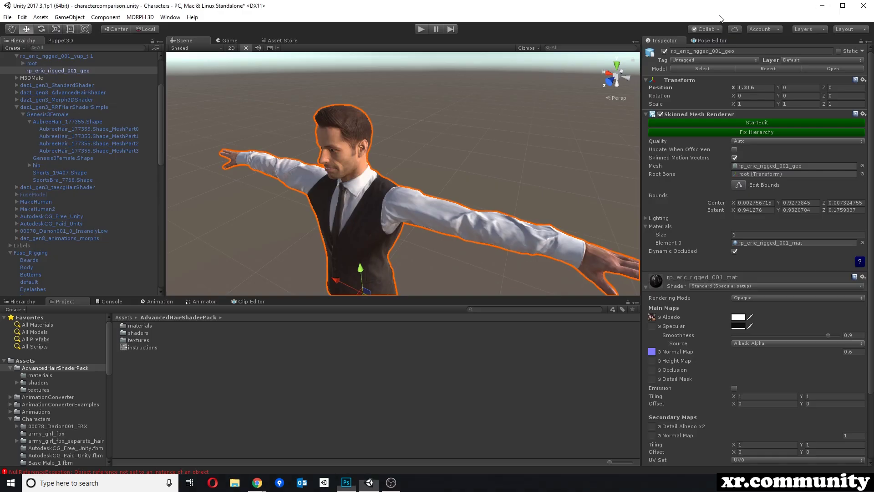
pyautogui.keyDown('alt'); pyautogui.moveTo(355, 117); pyautogui.dragTo(342, 139); pyautogui.keyUp('alt')
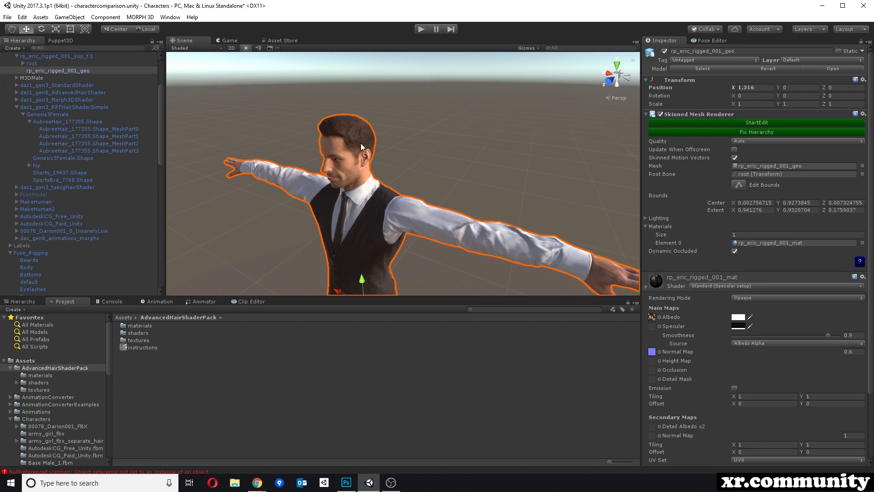
pyautogui.keyDown('alt'); pyautogui.moveTo(340, 170); pyautogui.dragTo(558, 178); pyautogui.keyUp('alt')
# Deactivate the Hair object of the Fuse_Rigging character to view the bare head, and reactivate it
pyautogui.scroll(-10, 558, 177)
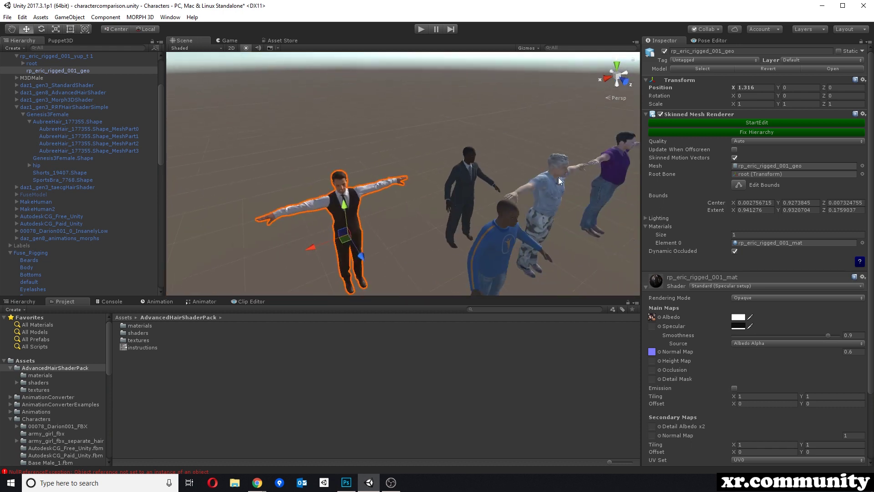
pyautogui.moveTo(485, 173); pyautogui.dragTo(345, 124, button='right')
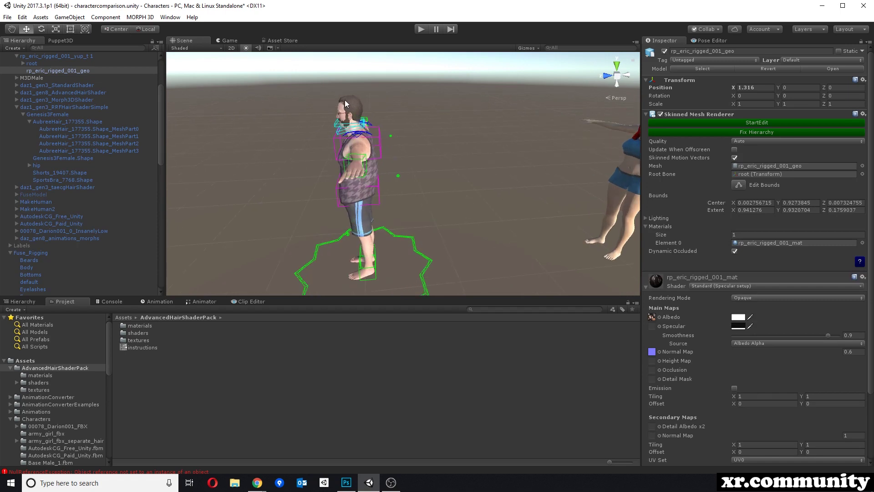
pyautogui.click(349, 103)
pyautogui.click(349, 103)
pyautogui.moveTo(460, 125); pyautogui.dragTo(477, 244, button='right')
pyautogui.moveTo(477, 242); pyautogui.dragTo(443, 164, button='middle')
pyautogui.click(665, 51)
pyautogui.moveTo(457, 151); pyautogui.dragTo(422, 114, button='right')
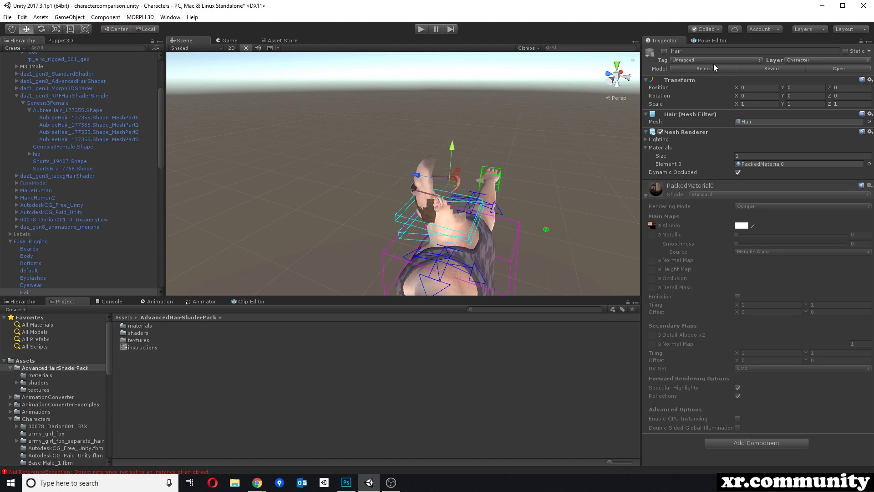
pyautogui.moveTo(411, 150); pyautogui.dragTo(400, 154, button='right')
pyautogui.click(665, 51)
pyautogui.moveTo(552, 82); pyautogui.dragTo(408, 129, button='right')
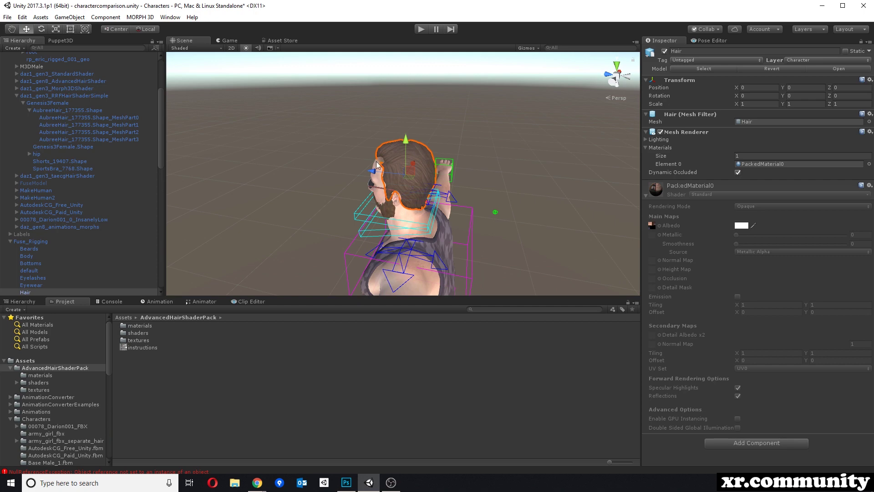
# Select the IzzyFinalIK character and examine her ponytail hair from the side
pyautogui.moveTo(426, 158); pyautogui.dragTo(569, 183, button='right')
pyautogui.scroll(-6, 539, 162)
pyautogui.moveTo(539, 162); pyautogui.dragTo(369, 170, button='middle')
pyautogui.moveTo(368, 170); pyautogui.dragTo(548, 121, button='right')
pyautogui.moveTo(548, 122); pyautogui.dragTo(496, 128, button='middle')
pyautogui.moveTo(496, 127); pyautogui.dragTo(402, 162, button='right')
pyautogui.scroll(3, 403, 162)
pyautogui.moveTo(479, 217); pyautogui.dragTo(401, 180, button='right')
pyautogui.moveTo(400, 179); pyautogui.dragTo(356, 149, button='middle')
pyautogui.click(335, 142)
pyautogui.scroll(3, 417, 176)
pyautogui.click(355, 149)
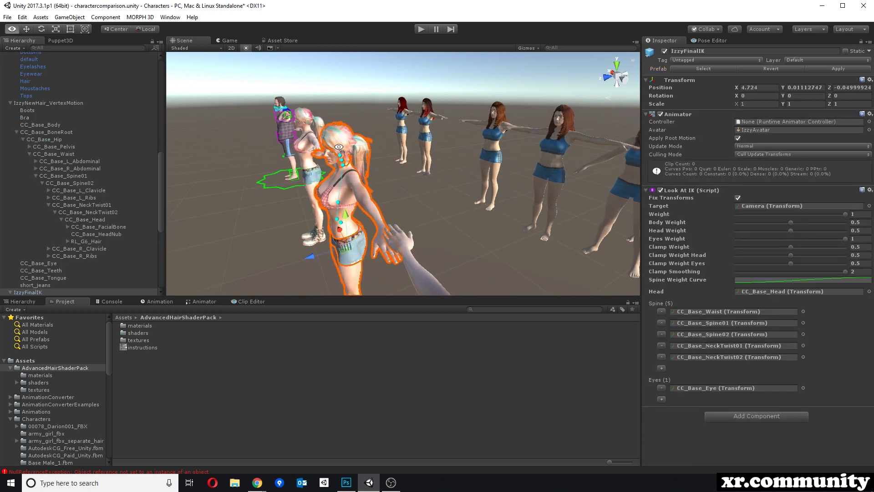
pyautogui.moveTo(544, 157); pyautogui.dragTo(442, 146, button='right')
pyautogui.moveTo(441, 146); pyautogui.dragTo(313, 135, button='middle')
pyautogui.scroll(-1, 465, 159)
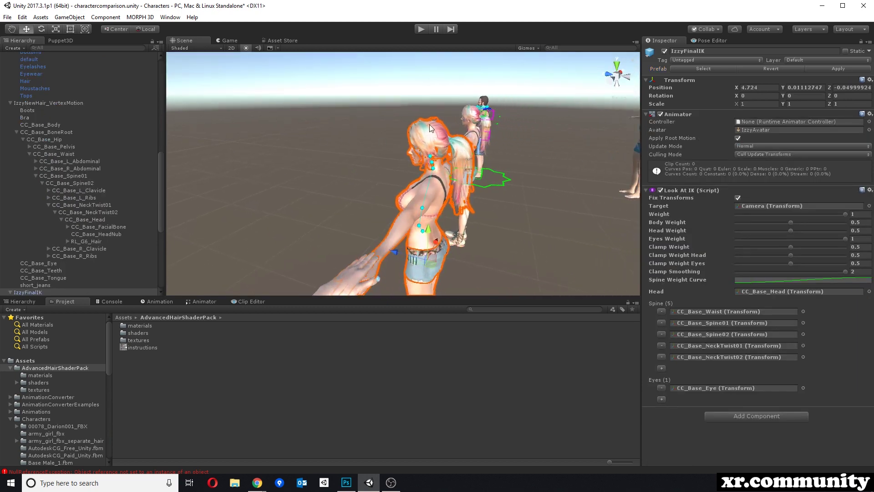
pyautogui.moveTo(493, 149); pyautogui.dragTo(446, 144, button='right')
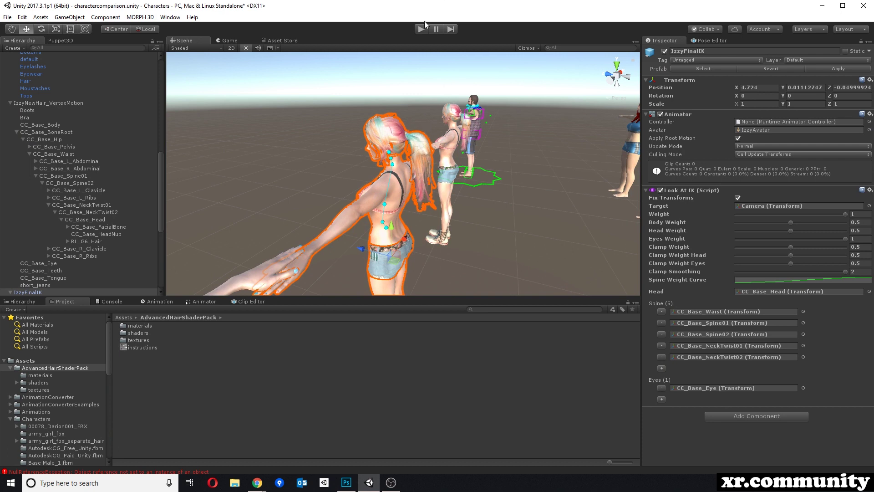
# Collapse the IzzyNewHair_VertexMotion and IzzyFinalIK object trees
pyautogui.click(16, 132)
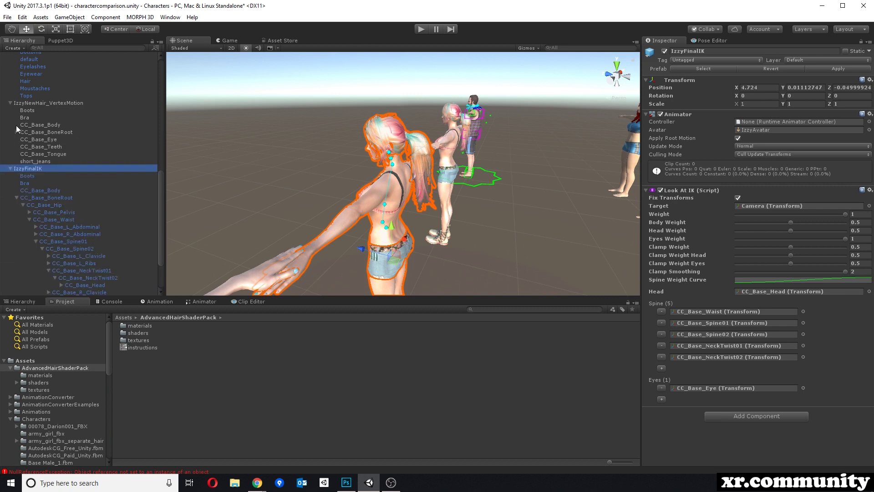
pyautogui.click(11, 103)
pyautogui.click(11, 111)
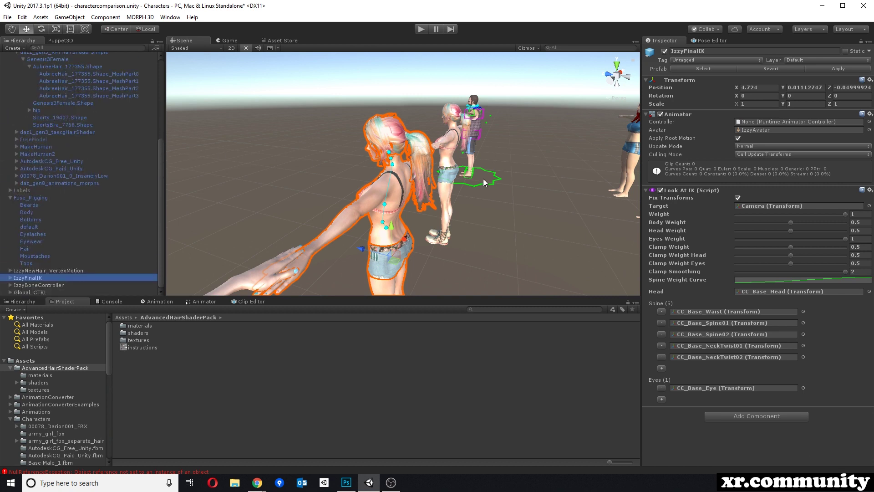
# Put the IzzyFinalIK character's RL_G6_Hair mesh into bone editing to examine its bones up close, and end the editing
pyautogui.click(416, 163)
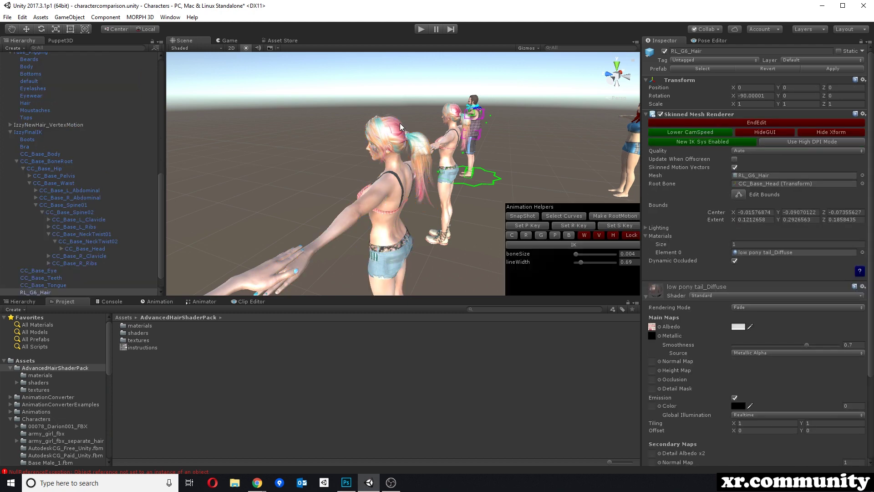
pyautogui.scroll(5, 401, 127)
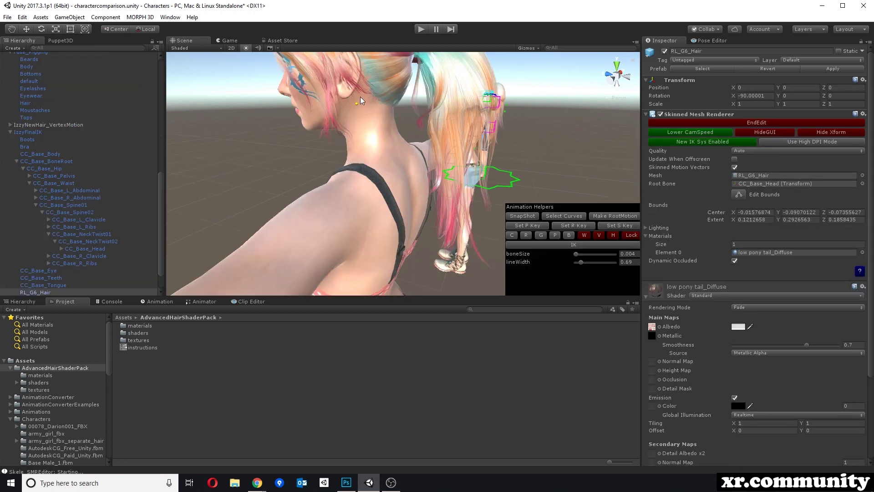
pyautogui.moveTo(361, 96); pyautogui.dragTo(373, 86, button='right')
pyautogui.scroll(-5, 374, 88)
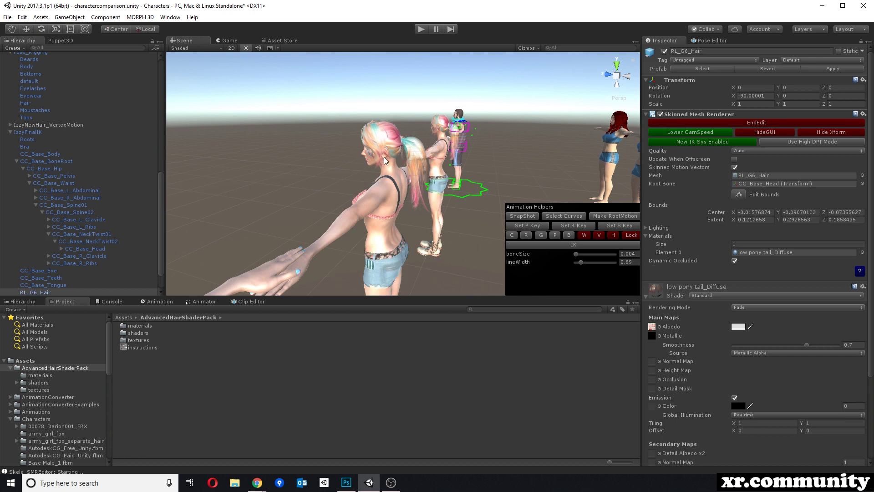
pyautogui.scroll(2, 385, 164)
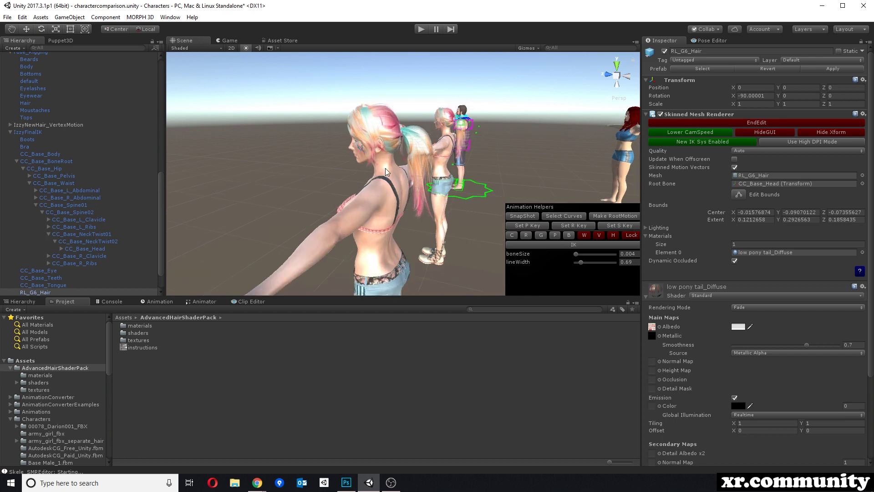
pyautogui.click(754, 124)
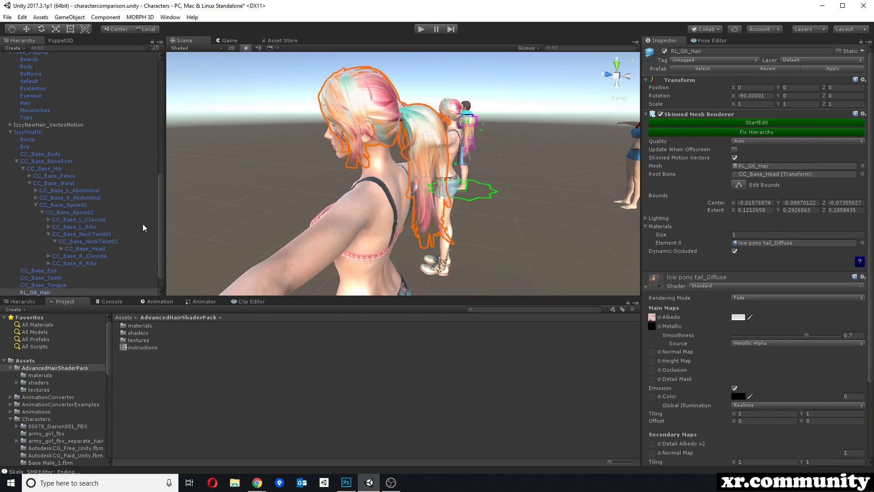
# Start bone editing on the IzzyFinalIK character's CC_Base_Body mesh, rotate the CC_Base_Head bone, and end the editing
pyautogui.click(36, 154)
pyautogui.click(751, 122)
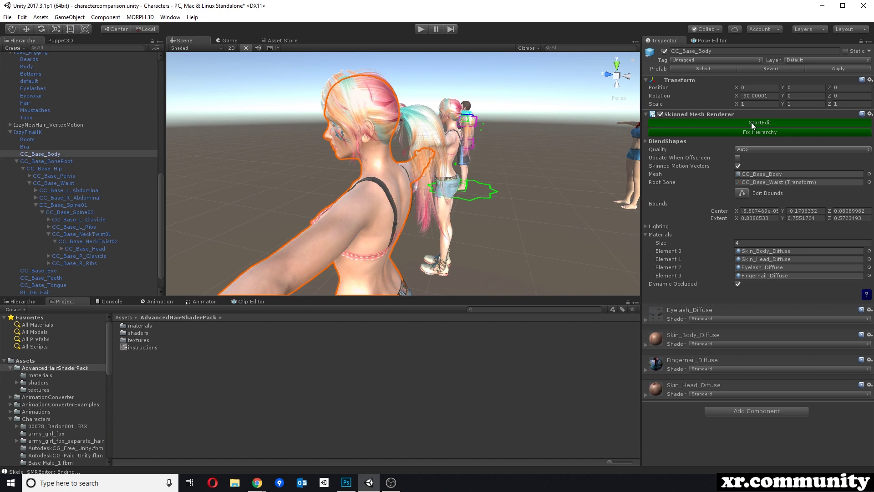
pyautogui.click(365, 141)
pyautogui.click(370, 145)
pyautogui.moveTo(397, 125)
pyautogui.mouseDown()
pyautogui.moveTo(423, 166)
pyautogui.moveTo(396, 125)
pyautogui.mouseUp()
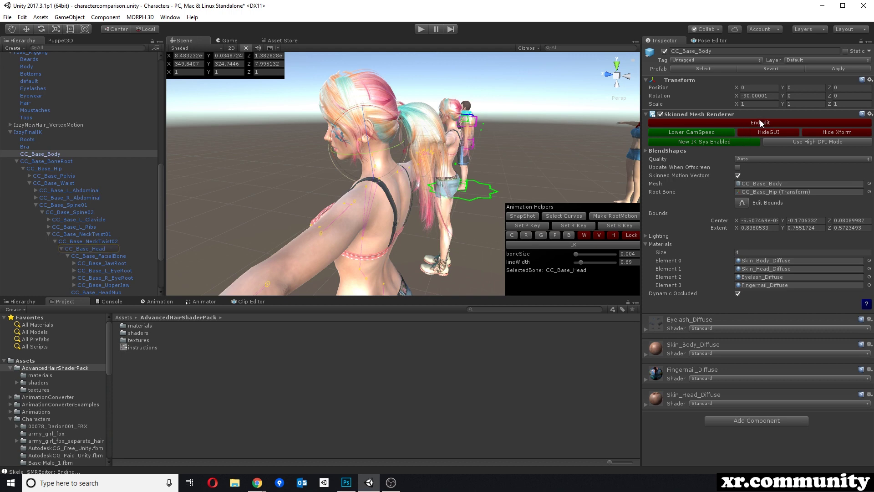
pyautogui.click(761, 123)
# Start bone editing on the IzzyNewHair_VertexMotion character's RL_G6_Hair mesh, rotate ponytail bone bone_3, and end the editing
pyautogui.moveTo(419, 137); pyautogui.dragTo(95, 130, button='right')
pyautogui.click(365, 229)
pyautogui.moveTo(510, 188); pyautogui.dragTo(430, 201, button='right')
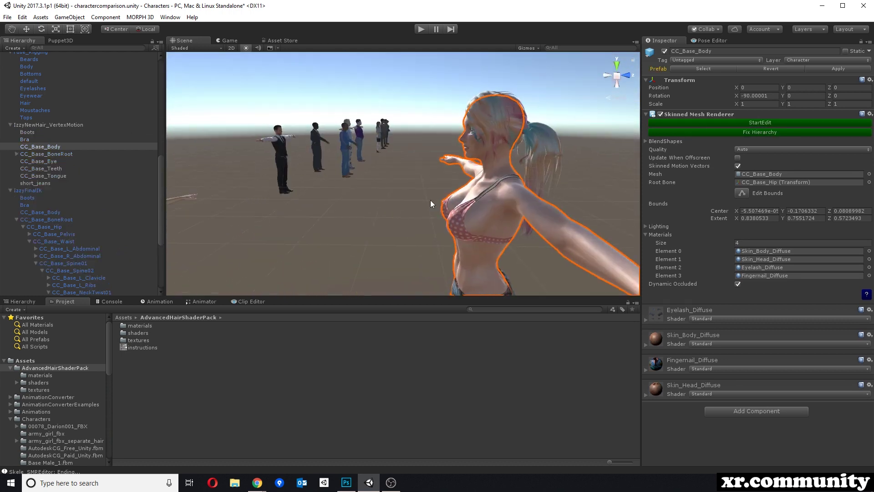
pyautogui.click(541, 137)
pyautogui.click(769, 122)
pyautogui.keyDown('alt'); pyautogui.moveTo(575, 148); pyautogui.dragTo(319, 114); pyautogui.keyUp('alt')
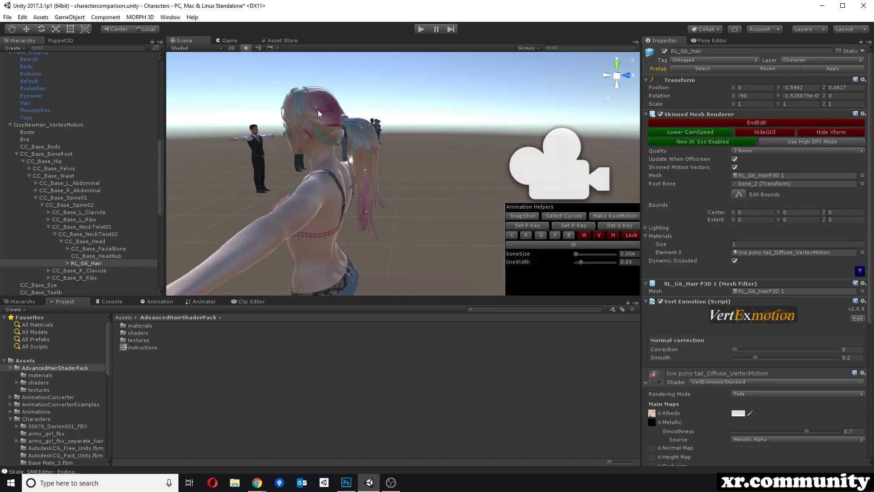
pyautogui.click(362, 130)
pyautogui.moveTo(386, 84); pyautogui.dragTo(384, 106)
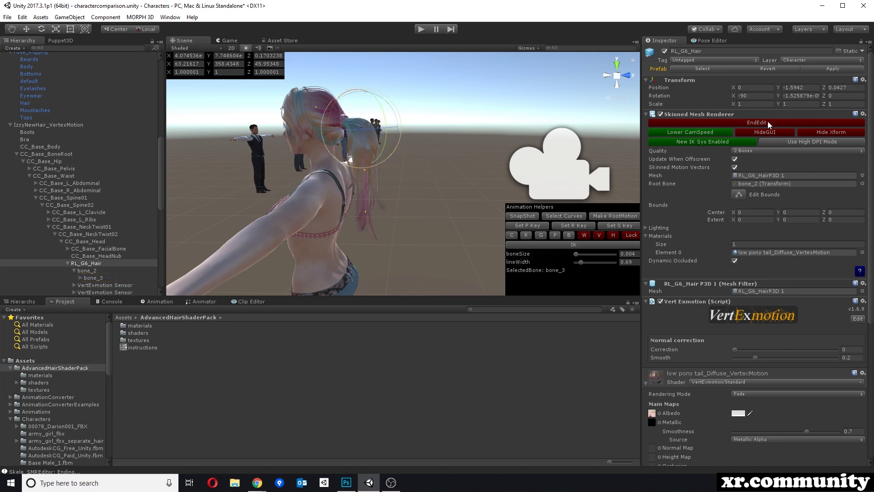
pyautogui.click(768, 123)
# Examine the IzzyNewHair_VertexMotion character's ponytail from behind
pyautogui.keyDown('alt'); pyautogui.moveTo(413, 162); pyautogui.dragTo(483, 201); pyautogui.keyUp('alt')
pyautogui.press('s')
pyautogui.moveTo(483, 201); pyautogui.dragTo(386, 162, button='right')
pyautogui.press('d')
pyautogui.scroll(2, 381, 200)
pyautogui.moveTo(409, 201); pyautogui.dragTo(481, 184, button='middle')
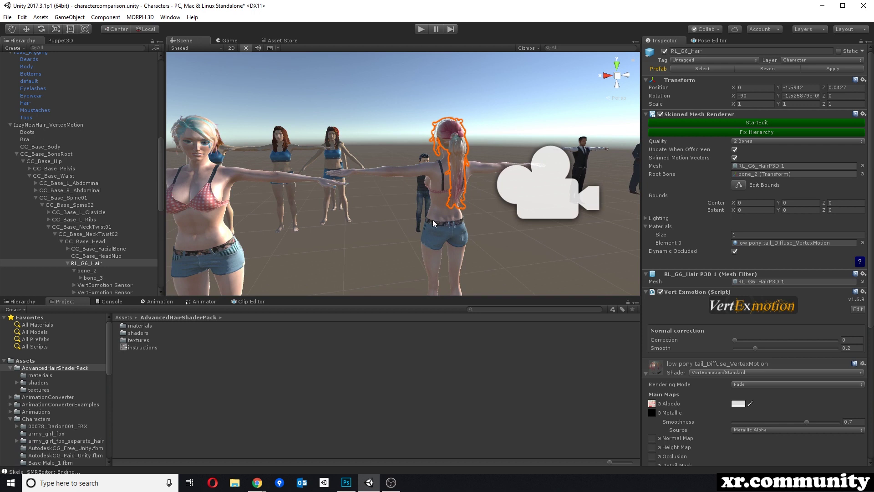
pyautogui.scroll(2, 488, 220)
pyautogui.moveTo(497, 194); pyautogui.dragTo(457, 192, button='middle')
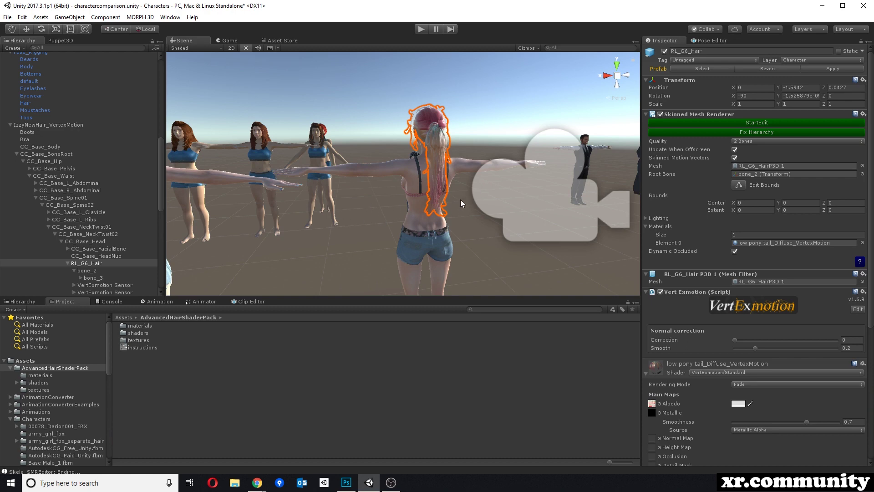
pyautogui.moveTo(452, 223); pyautogui.dragTo(453, 213, button='middle')
# Switch to the browser and read the VertExmotion Asset Store page's description of the shader-based softbody system, and return to Unity
pyautogui.click(258, 481)
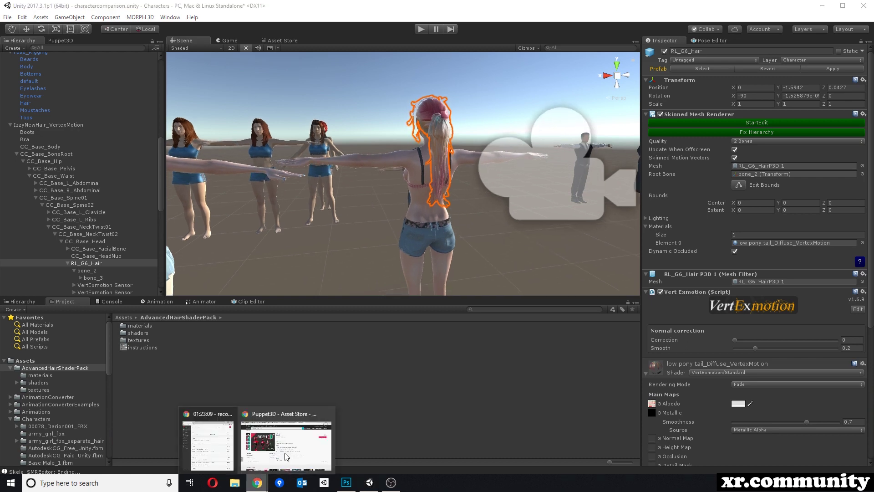
pyautogui.click(272, 446)
pyautogui.click(140, 6)
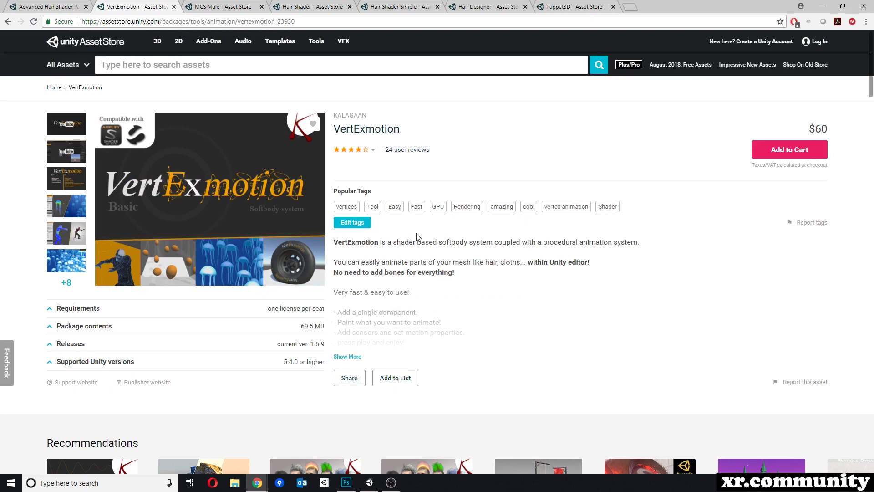
pyautogui.moveTo(387, 242); pyautogui.dragTo(502, 243)
pyautogui.click(500, 243)
pyautogui.moveTo(412, 242); pyautogui.dragTo(640, 245)
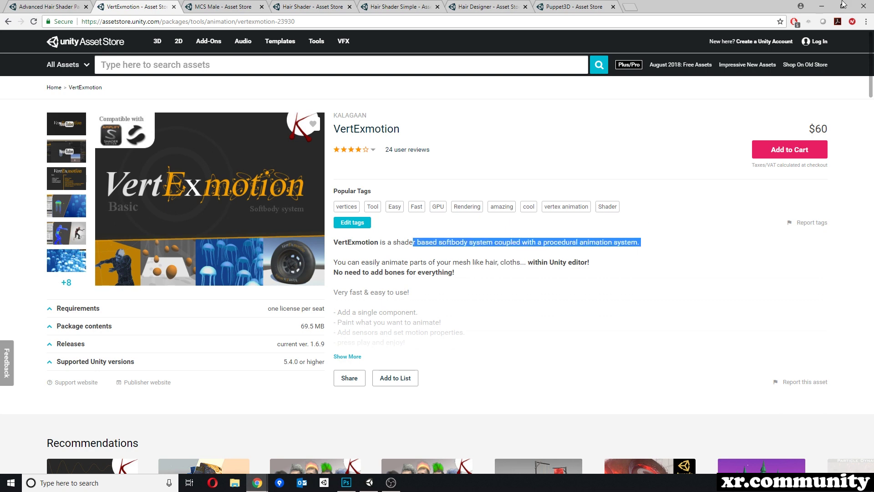
pyautogui.click(822, 6)
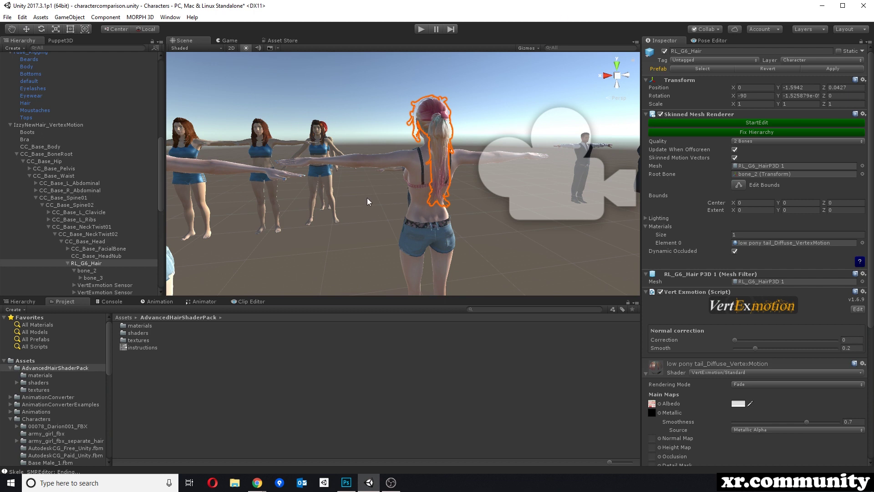
# Start VertExmotion editing on the IzzyNewHair_VertexMotion character's RL_G6_Hair and examine the painted motion gradient on the ponytail
pyautogui.moveTo(377, 139); pyautogui.dragTo(331, 138, button='right')
pyautogui.moveTo(364, 162); pyautogui.dragTo(399, 157, button='right')
pyautogui.moveTo(398, 157)
pyautogui.mouseDown(button='middle')
pyautogui.moveTo(389, 150)
pyautogui.moveTo(385, 161)
pyautogui.mouseUp(button='middle')
pyautogui.moveTo(386, 164); pyautogui.dragTo(407, 168, button='right')
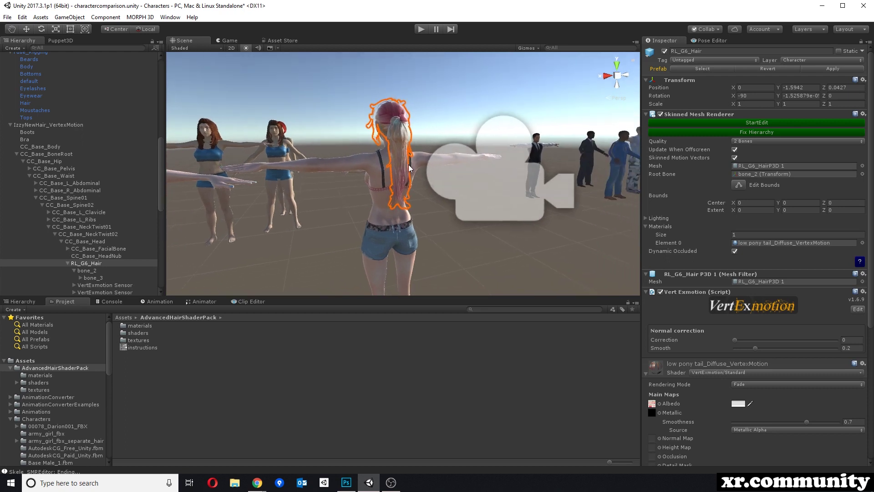
pyautogui.scroll(2, 406, 169)
pyautogui.moveTo(407, 169); pyautogui.dragTo(423, 164, button='middle')
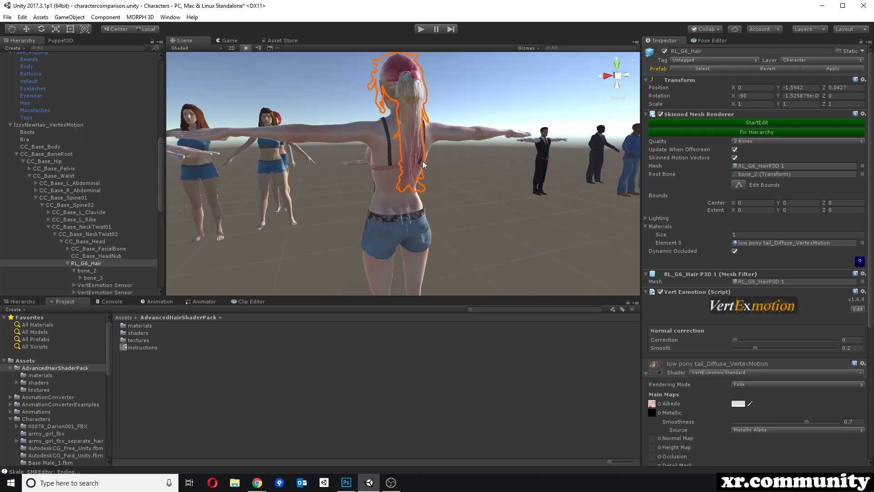
pyautogui.scroll(-2, 423, 162)
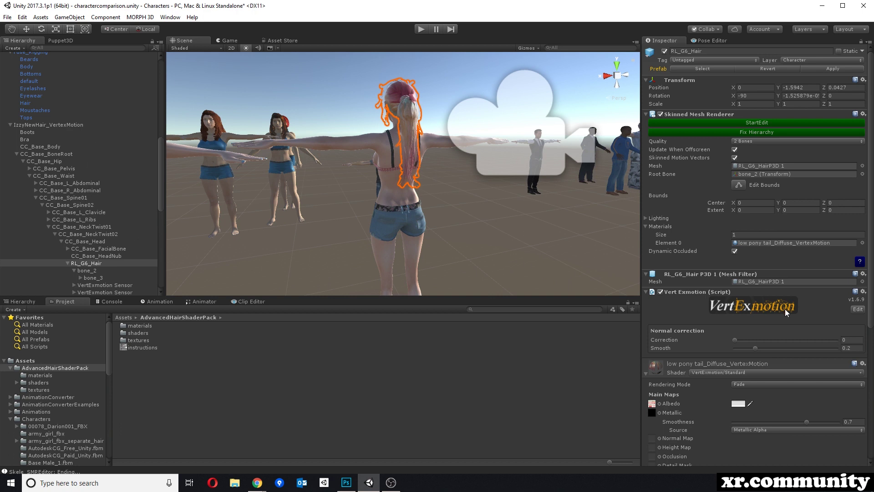
pyautogui.scroll(-1, 810, 382)
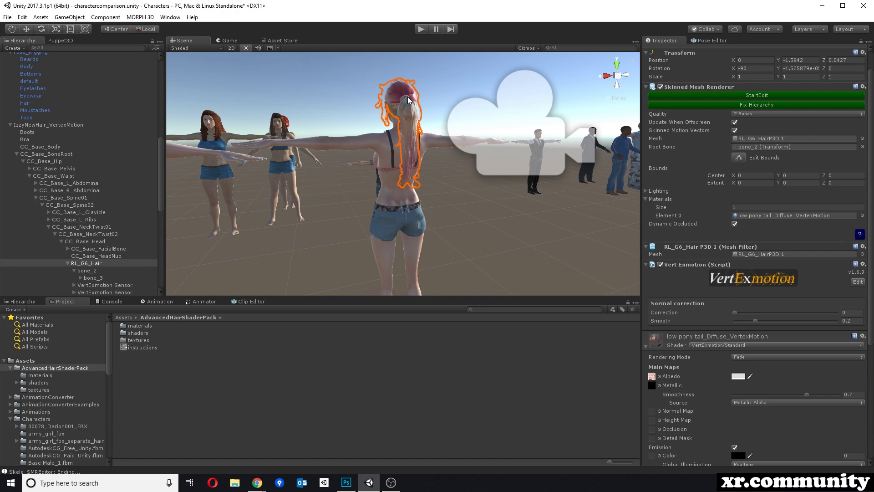
pyautogui.scroll(-2, 765, 319)
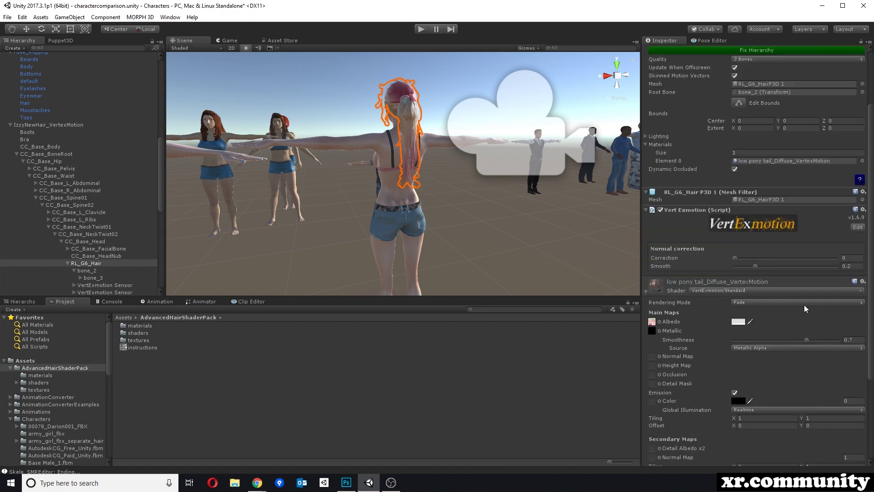
pyautogui.scroll(1, 805, 318)
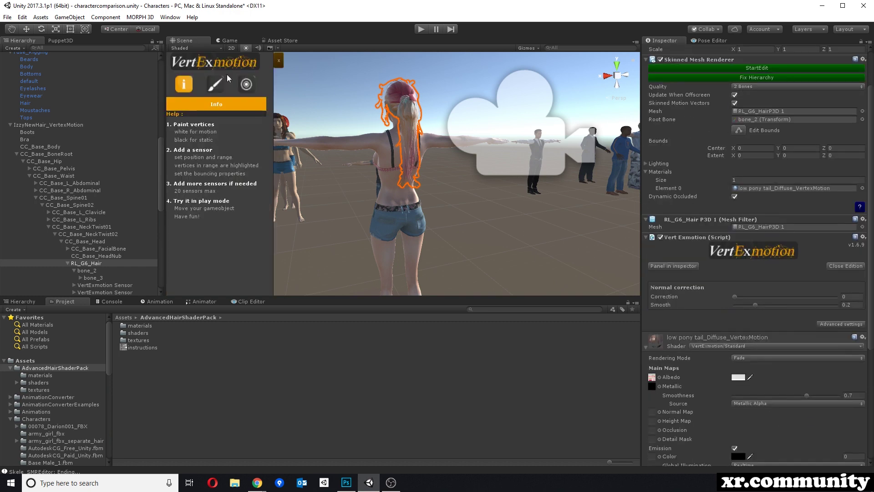
pyautogui.click(216, 86)
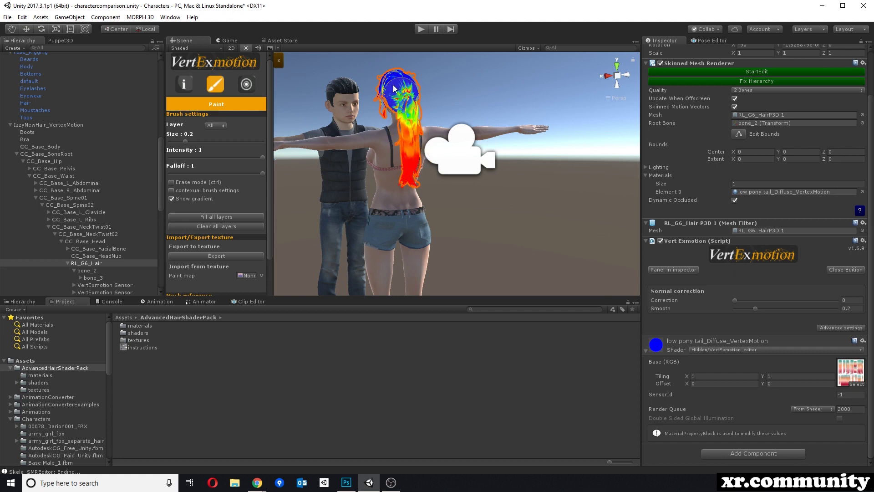
pyautogui.keyDown('alt'); pyautogui.moveTo(414, 167); pyautogui.dragTo(455, 136); pyautogui.keyUp('alt')
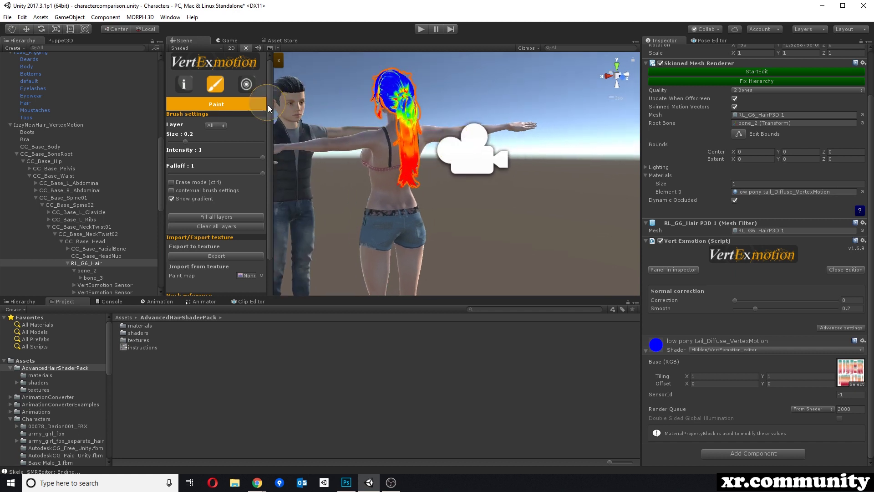
# Review the first VertExmotion sensor's motion and FX settings on the hair, and close the VertExmotion edition
pyautogui.click(247, 84)
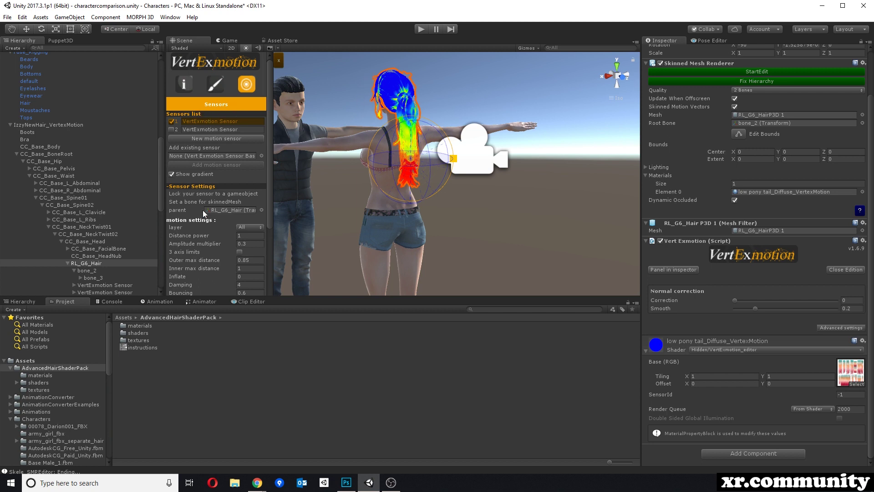
pyautogui.scroll(-5, 211, 234)
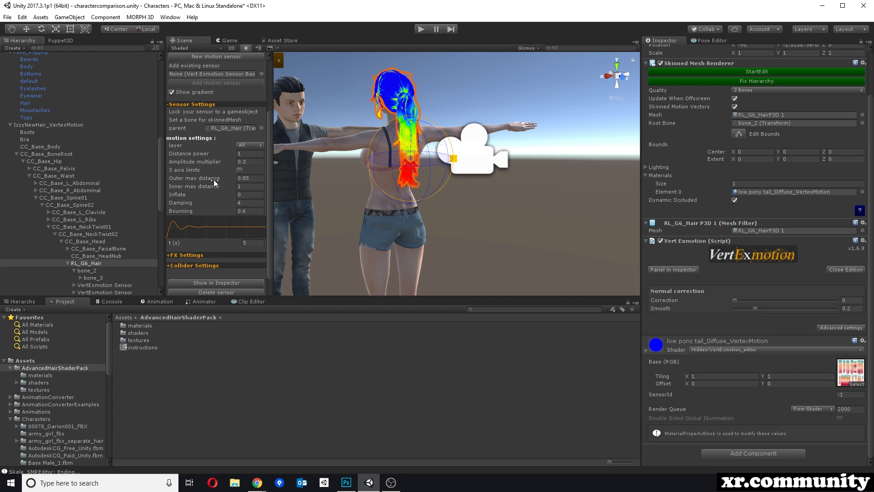
pyautogui.scroll(-3, 218, 162)
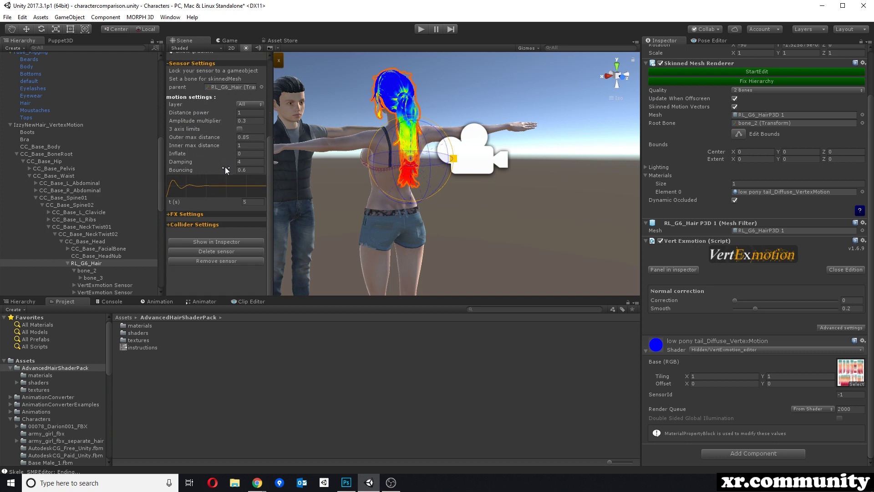
pyautogui.click(169, 214)
pyautogui.scroll(8, 207, 179)
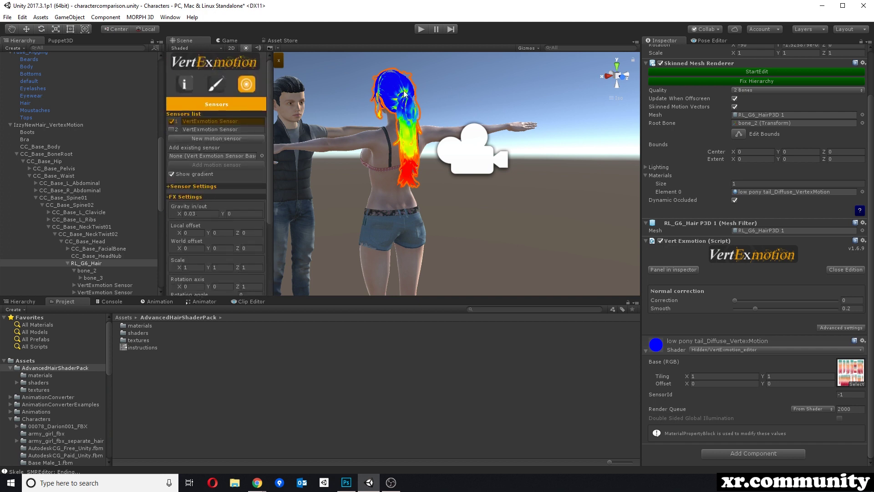
pyautogui.click(185, 82)
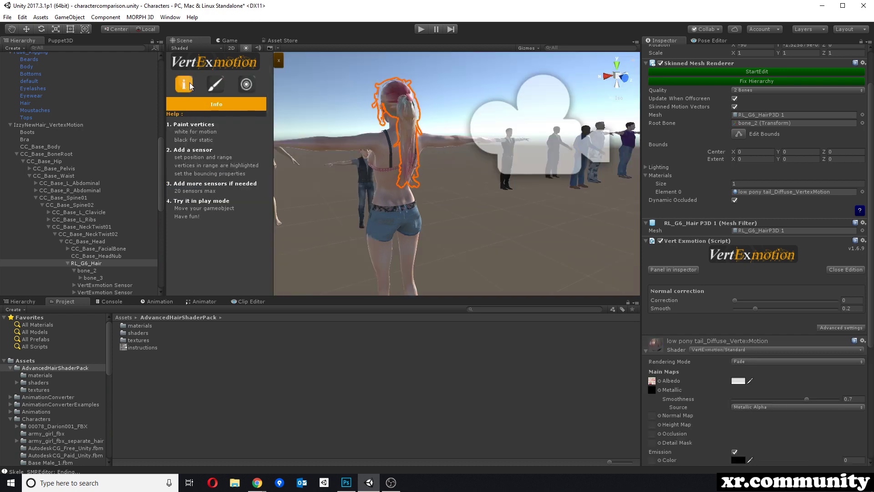
pyautogui.click(845, 269)
# Play the scene and test the ponytail motion by setting the IzzyNewHair_VertexMotion character's X position to 3.12 and turning it to Y rotation -171.7
pyautogui.moveTo(456, 123); pyautogui.dragTo(415, 186, button='middle')
pyautogui.scroll(3, 401, 168)
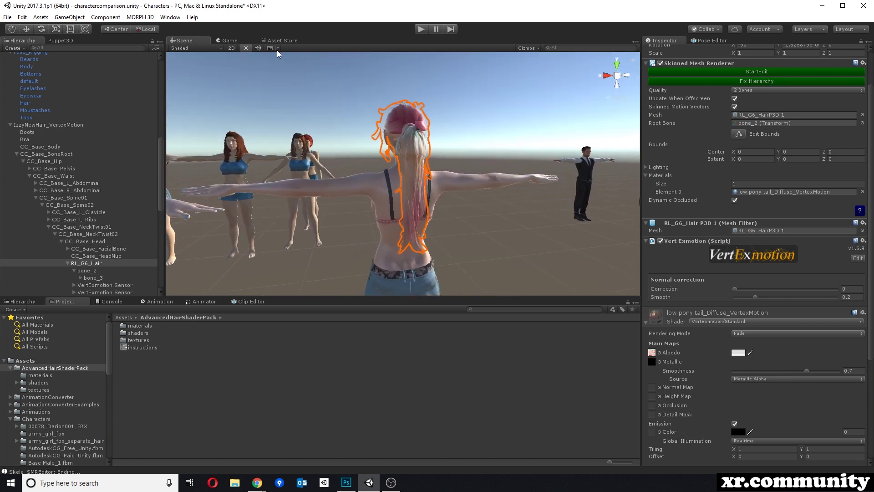
pyautogui.click(421, 30)
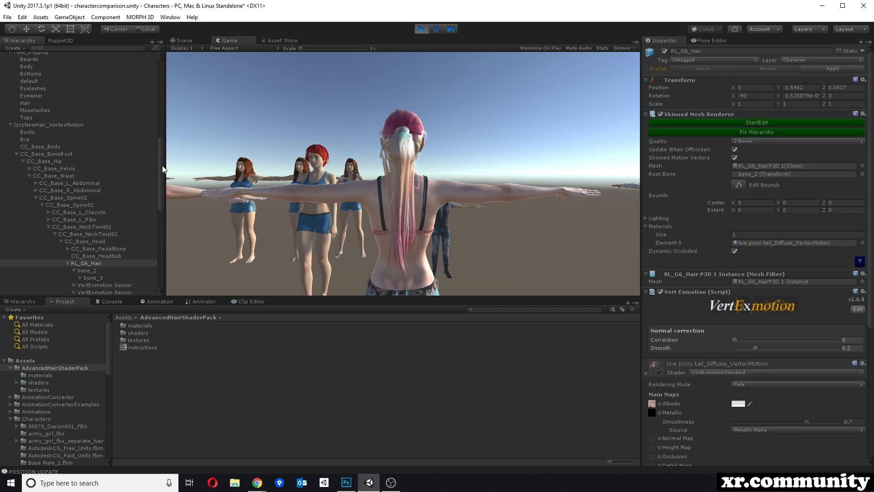
pyautogui.click(37, 125)
pyautogui.moveTo(738, 86)
pyautogui.mouseDown()
pyautogui.moveTo(782, 86)
pyautogui.moveTo(740, 86)
pyautogui.mouseUp()
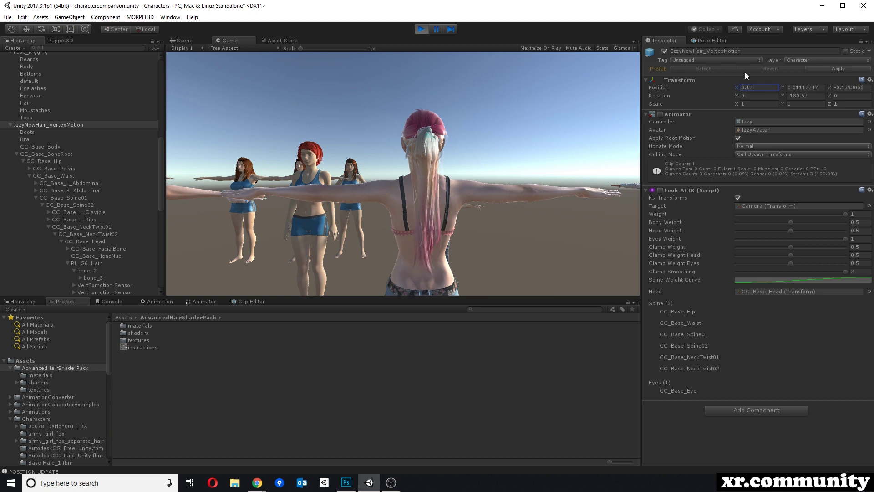
pyautogui.moveTo(782, 95); pyautogui.dragTo(712, 116)
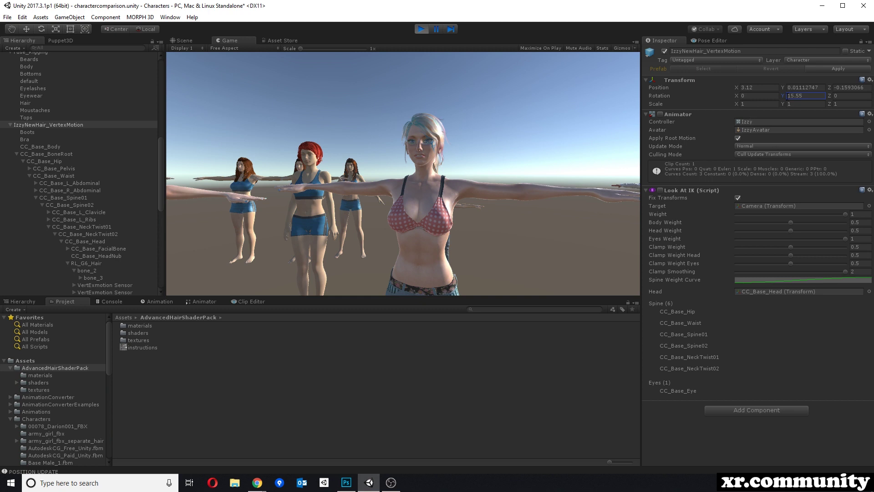
pyautogui.moveTo(783, 95); pyautogui.dragTo(815, 95)
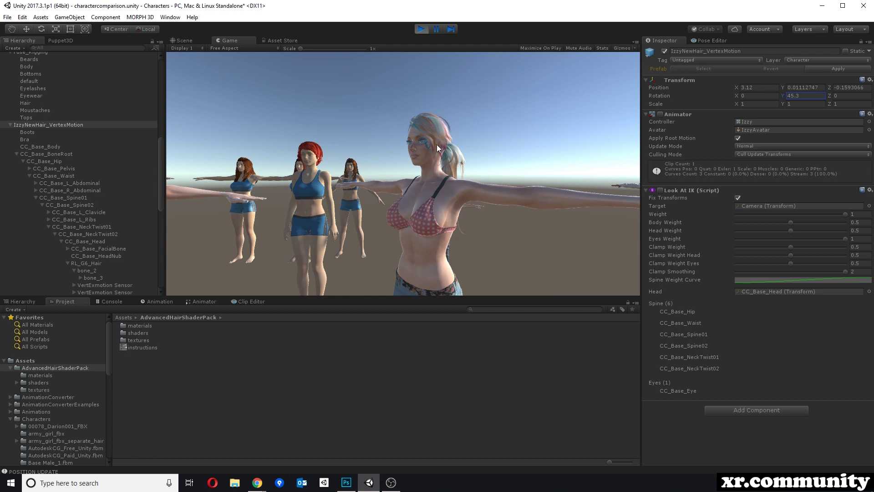
pyautogui.moveTo(783, 95); pyautogui.dragTo(829, 91)
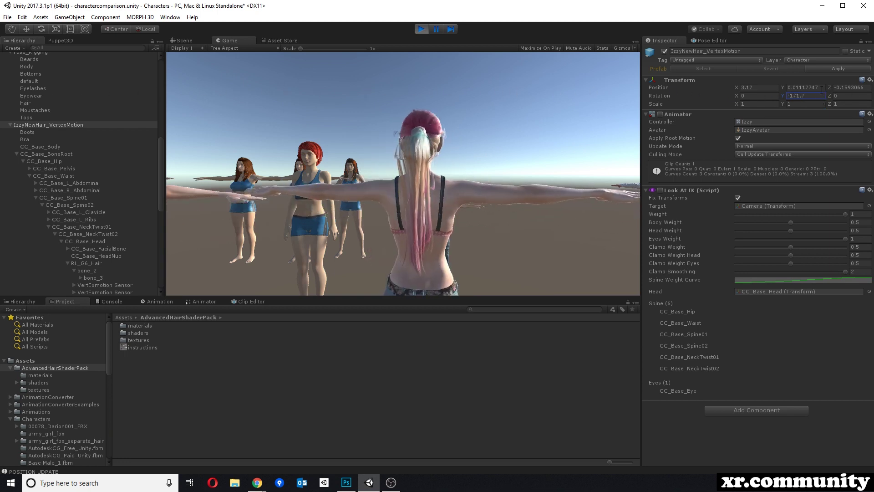
# Enable the character's Animator to test how the ponytail reacts to animation, and stop playing the scene
pyautogui.click(660, 114)
pyautogui.click(660, 114)
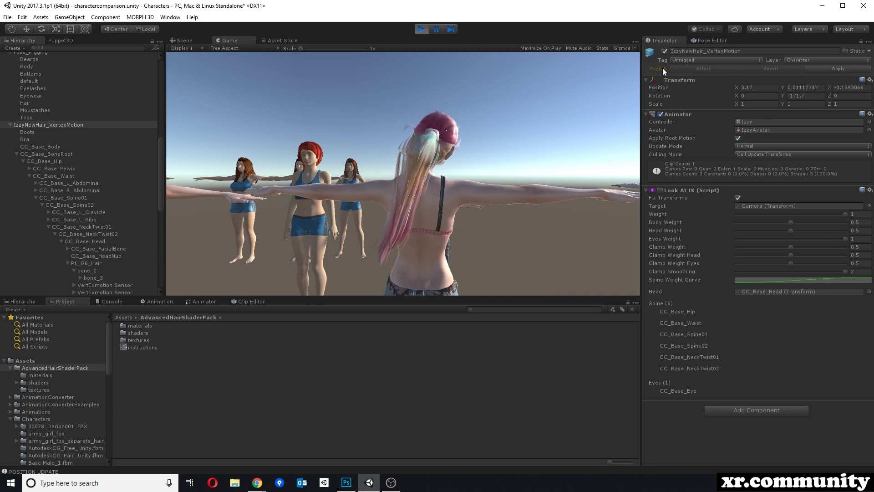
pyautogui.click(421, 29)
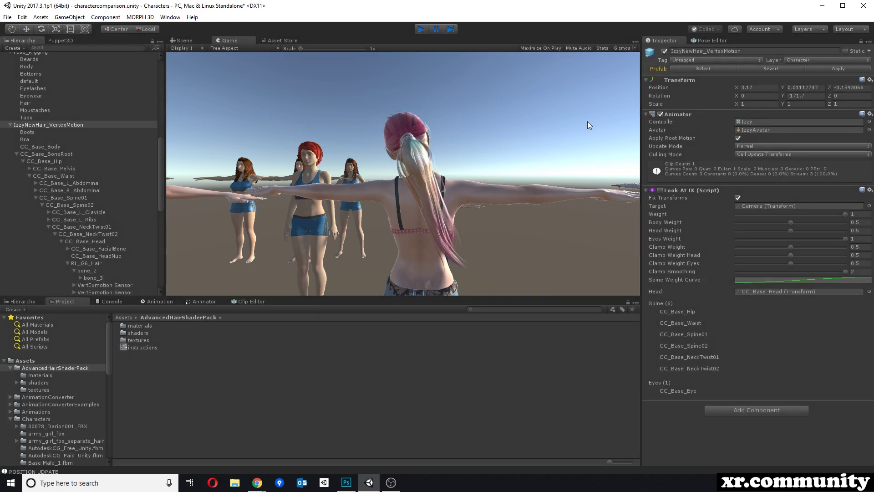
# Examine the row of female characters in blue sportswear, comparing their hair from several angles
pyautogui.keyDown('alt'); pyautogui.moveTo(491, 111); pyautogui.dragTo(440, 118); pyautogui.keyUp('alt')
pyautogui.scroll(-4, 441, 119)
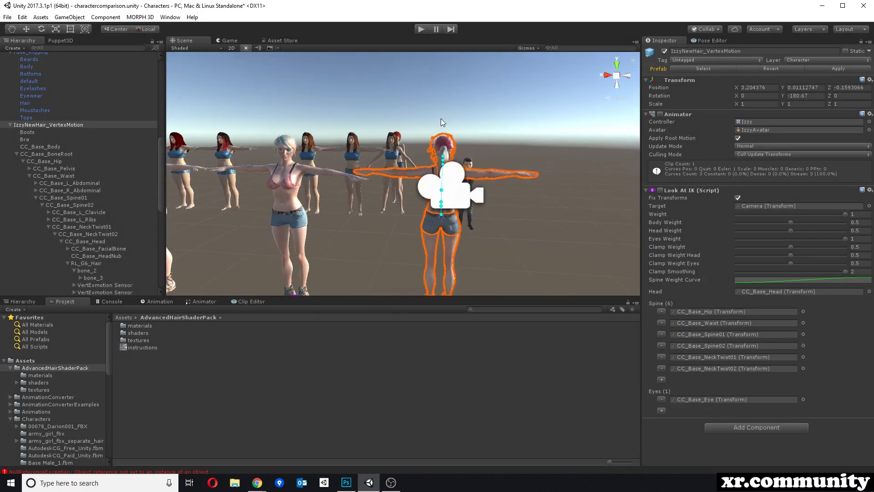
pyautogui.moveTo(582, 96); pyautogui.dragTo(515, 105, button='right')
pyautogui.moveTo(515, 105); pyautogui.dragTo(305, 116, button='middle')
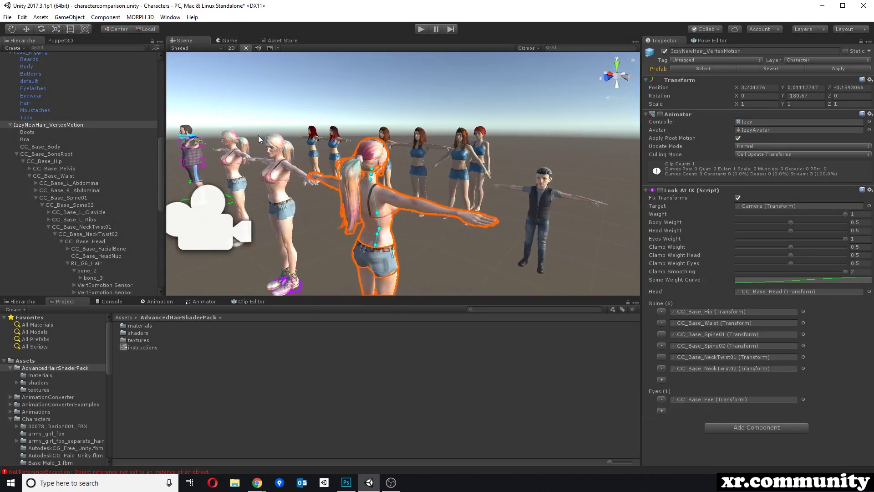
pyautogui.keyDown('alt'); pyautogui.moveTo(406, 102); pyautogui.dragTo(499, 124); pyautogui.keyUp('alt')
pyautogui.moveTo(500, 124); pyautogui.dragTo(411, 120, button='middle')
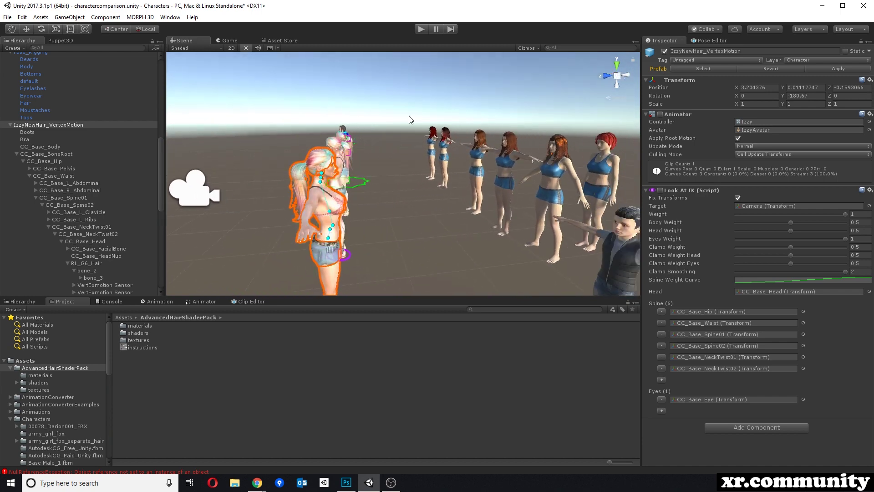
pyautogui.keyDown('alt'); pyautogui.moveTo(390, 116); pyautogui.dragTo(389, 121); pyautogui.keyUp('alt')
pyautogui.scroll(-4, 388, 121)
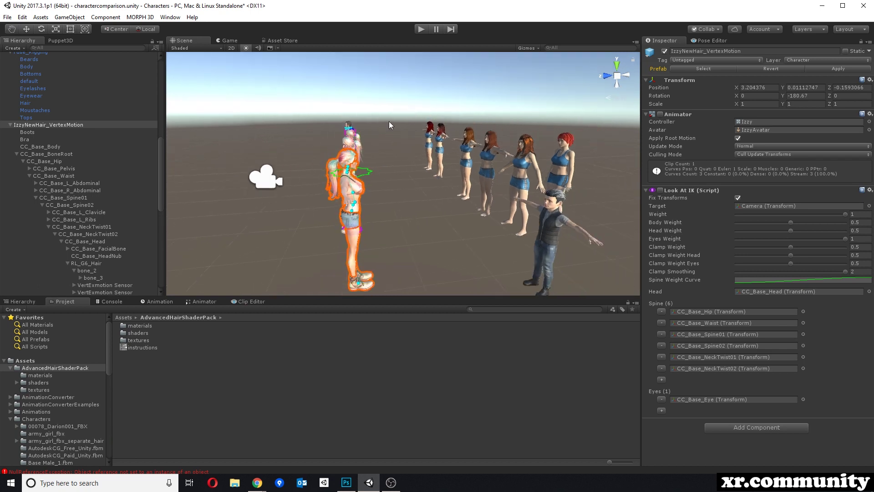
pyautogui.moveTo(389, 121); pyautogui.dragTo(506, 93, button='right')
pyautogui.moveTo(377, 97); pyautogui.dragTo(462, 105, button='middle')
pyautogui.scroll(4, 462, 106)
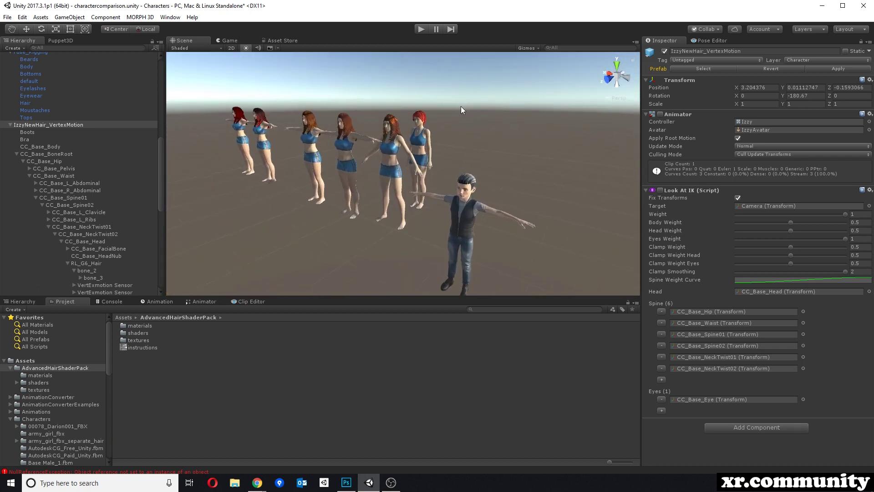
pyautogui.moveTo(461, 107); pyautogui.dragTo(462, 94, button='right')
pyautogui.scroll(3, 461, 97)
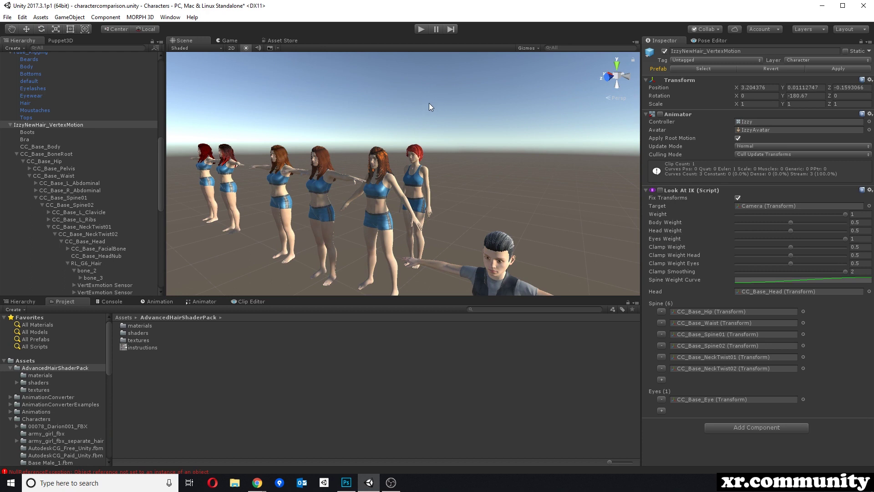
pyautogui.moveTo(422, 122); pyautogui.dragTo(486, 165, button='middle')
pyautogui.scroll(5, 484, 159)
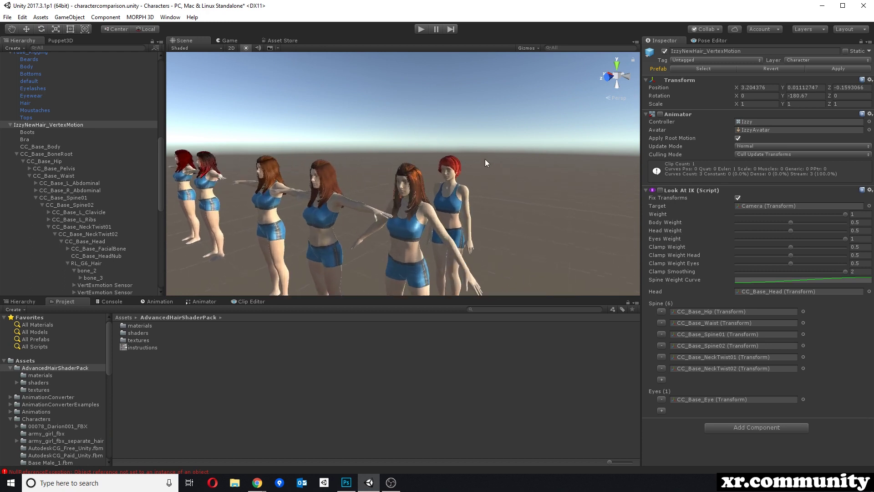
pyautogui.moveTo(444, 138); pyautogui.dragTo(454, 155, button='right')
pyautogui.keyDown('alt'); pyautogui.moveTo(454, 155); pyautogui.dragTo(400, 146); pyautogui.keyUp('alt')
# Collapse IzzyNewHair_VertexMotion in the hierarchy, and select daz1_gen8_AdvancedHairShader and its long-haired neighbour to compare their hair up close, ending with nothing selected
pyautogui.click(10, 125)
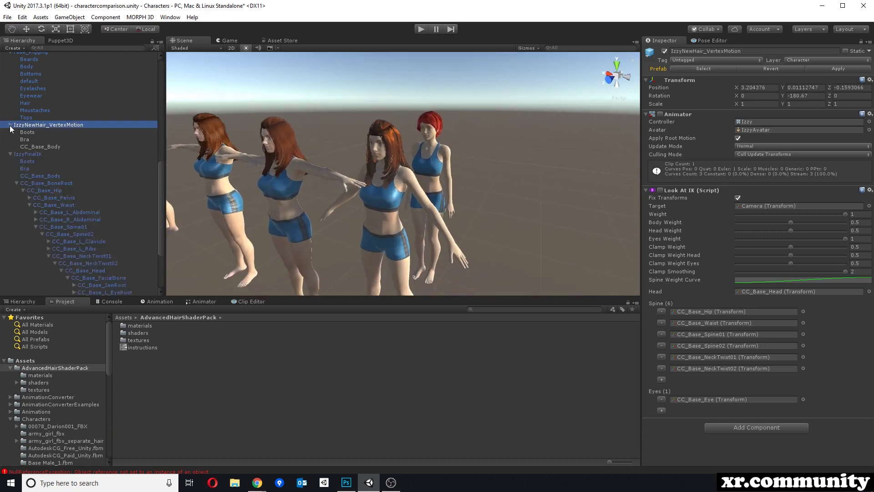
pyautogui.click(387, 166)
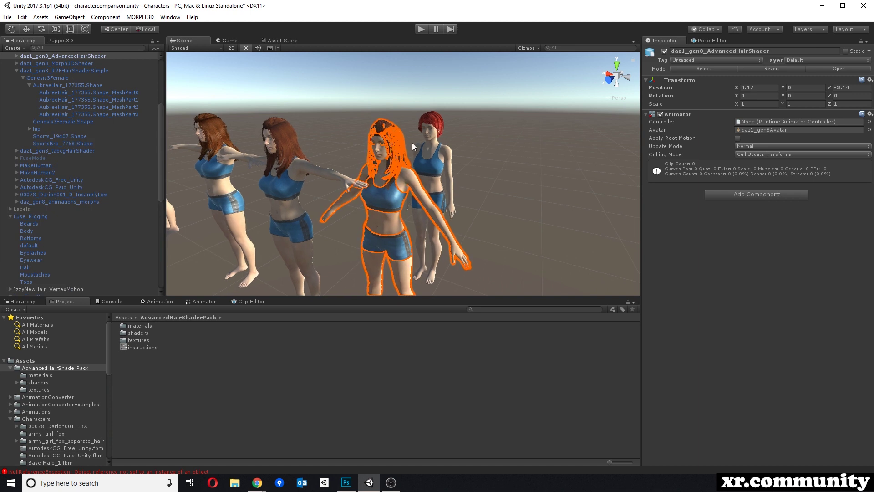
pyautogui.keyDown('alt'); pyautogui.moveTo(572, 201); pyautogui.dragTo(591, 187); pyautogui.keyUp('alt')
pyautogui.moveTo(591, 186); pyautogui.dragTo(631, 169, button='middle')
pyautogui.click(302, 181)
pyautogui.moveTo(282, 189); pyautogui.dragTo(623, 199, button='middle')
pyautogui.click(470, 116)
pyautogui.scroll(5, 461, 142)
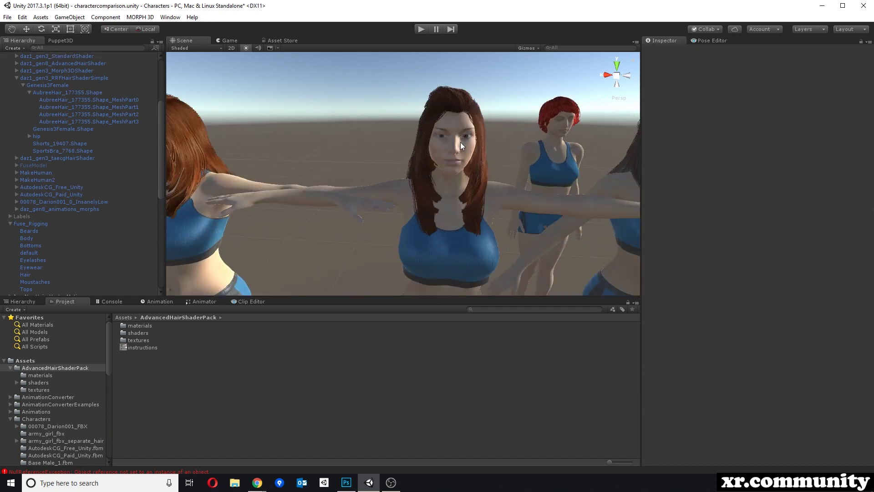
# Select daz1_gen3_StandardShader and daz1_gen3_Morph3DShader in turn to compare their hair, ending with nothing selected
pyautogui.click(419, 162)
pyautogui.scroll(-5, 343, 150)
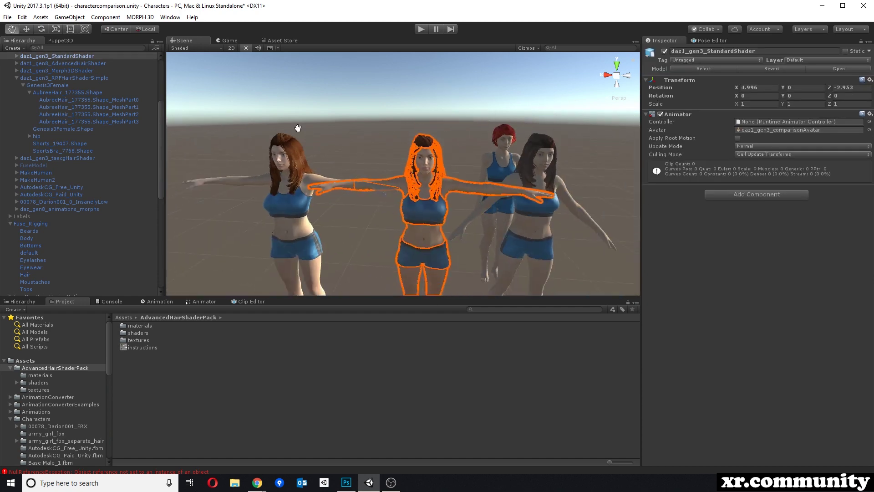
pyautogui.moveTo(296, 129); pyautogui.dragTo(556, 124, button='middle')
pyautogui.click(348, 165)
pyautogui.moveTo(430, 106); pyautogui.dragTo(381, 112, button='right')
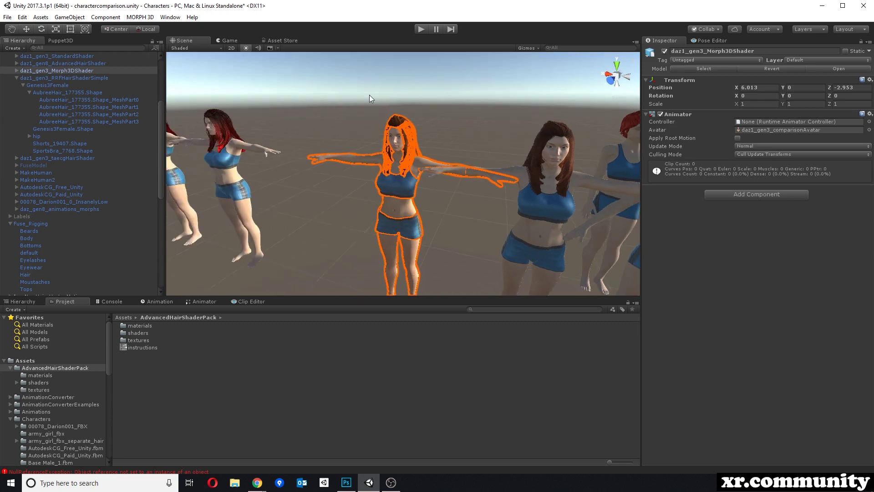
pyautogui.click(367, 119)
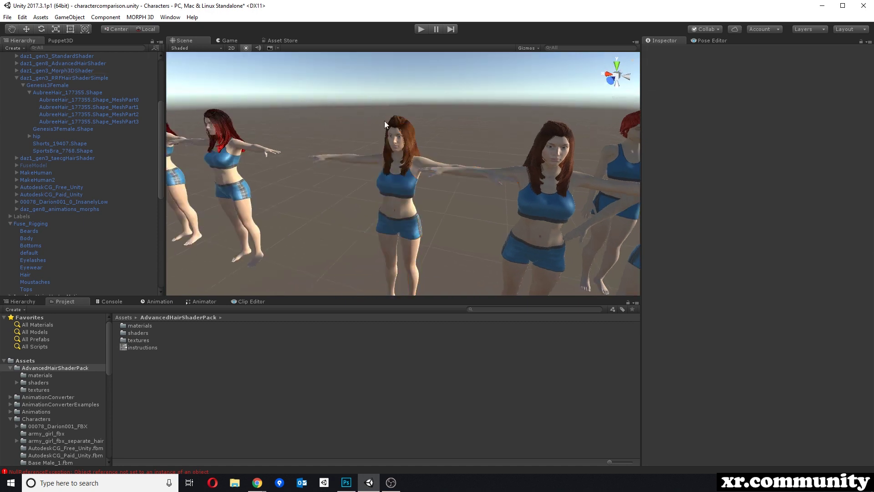
# Select the red-haired daz1_gen3_RRFHairShaderSimple and daz1_gen3_taecgHairShader characters in turn to compare their hair, and clear the selection
pyautogui.keyDown('alt'); pyautogui.moveTo(368, 116); pyautogui.dragTo(480, 203); pyautogui.keyUp('alt')
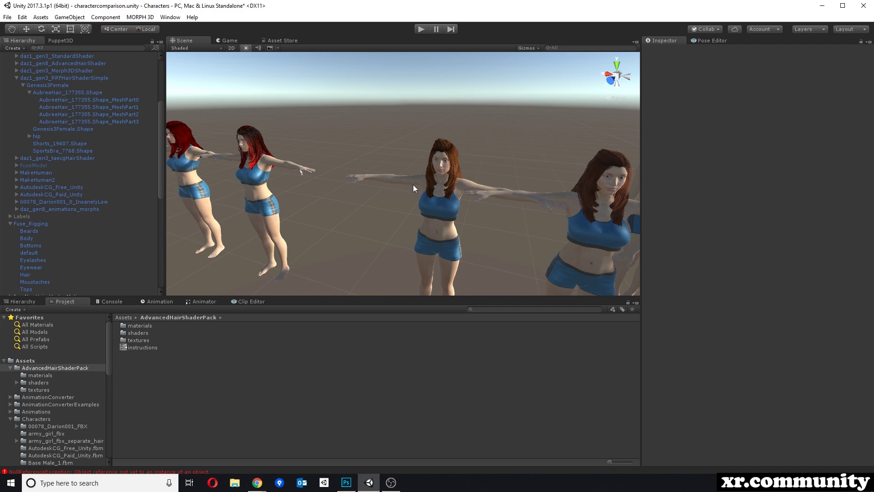
pyautogui.moveTo(364, 169); pyautogui.dragTo(410, 162, button='right')
pyautogui.moveTo(596, 142); pyautogui.dragTo(659, 137, button='middle')
pyautogui.moveTo(375, 126); pyautogui.dragTo(286, 108, button='right')
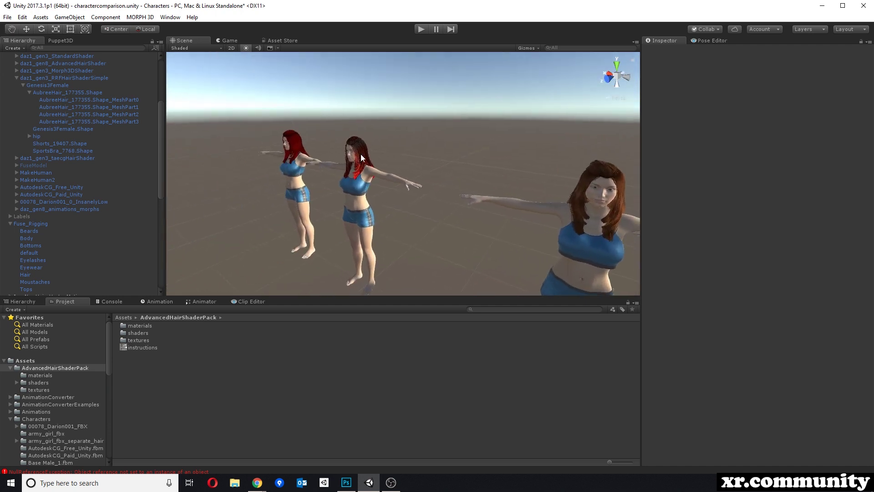
pyautogui.click(360, 158)
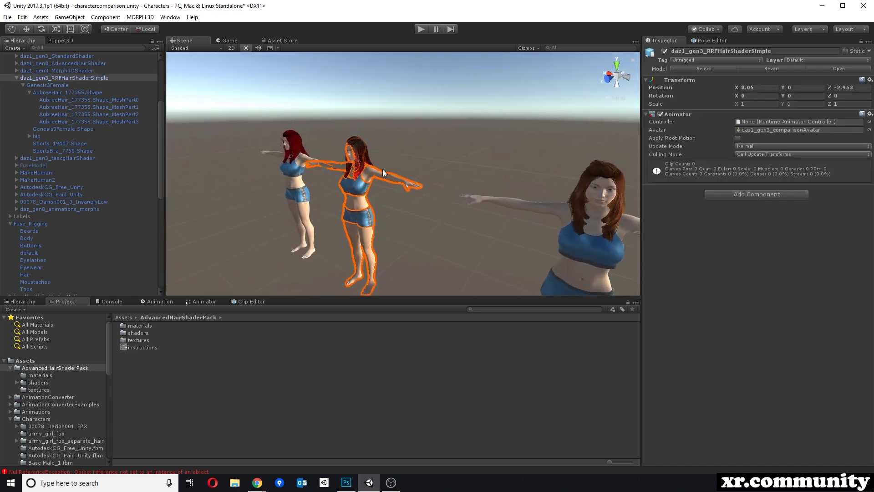
pyautogui.click(299, 160)
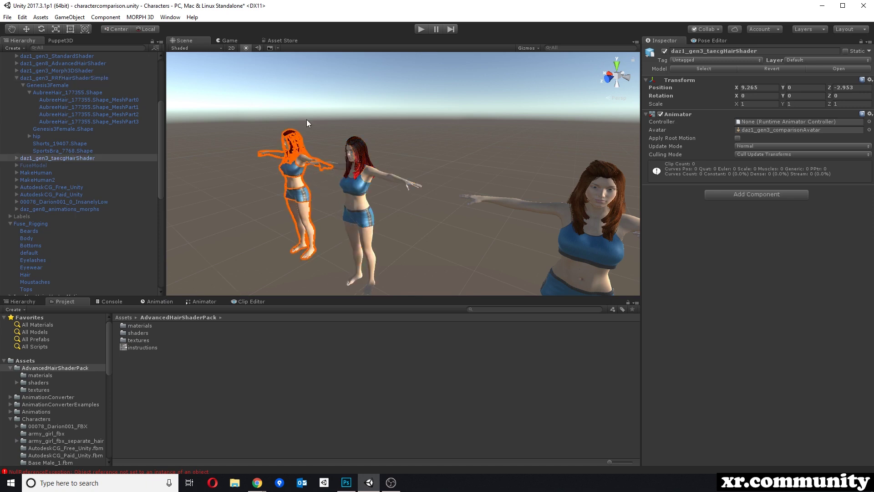
pyautogui.click(474, 110)
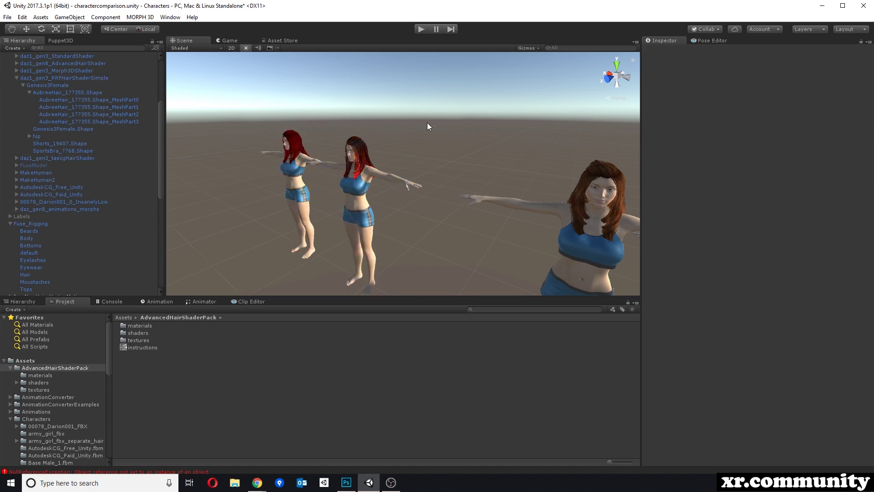
# Select the AubreeHair MeshPart0 mesh of daz1_gen8_AdvancedHairShader and examine its scheuermann_mat shader settings
pyautogui.moveTo(427, 122); pyautogui.dragTo(531, 133, button='right')
pyautogui.scroll(-2, 531, 133)
pyautogui.moveTo(531, 133); pyautogui.dragTo(411, 127, button='middle')
pyautogui.keyDown('alt'); pyautogui.moveTo(411, 127); pyautogui.dragTo(436, 130); pyautogui.keyUp('alt')
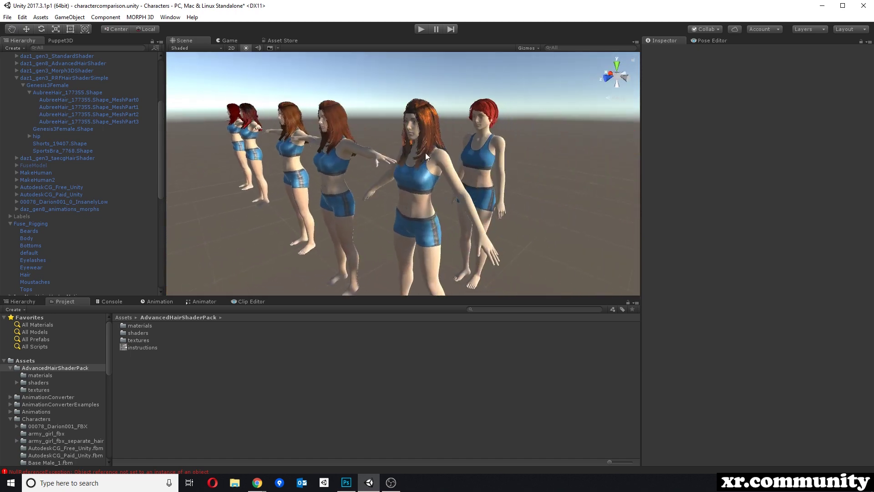
pyautogui.click(436, 130)
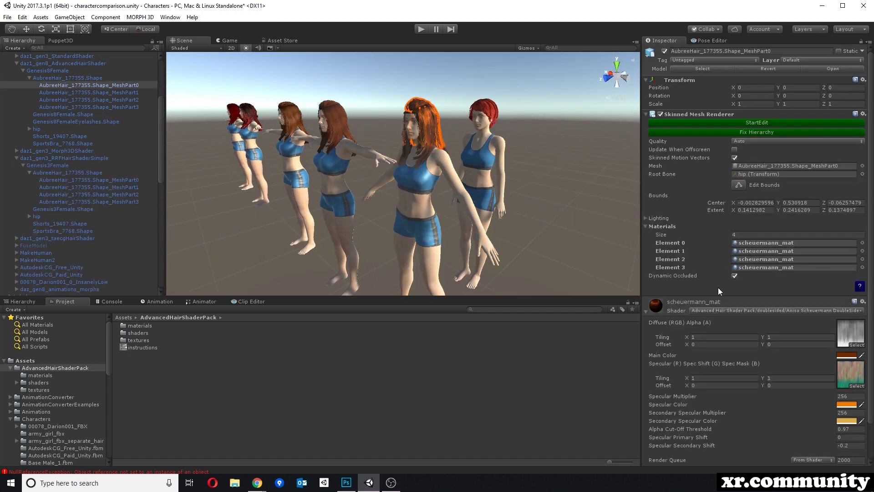
pyautogui.scroll(-3, 745, 294)
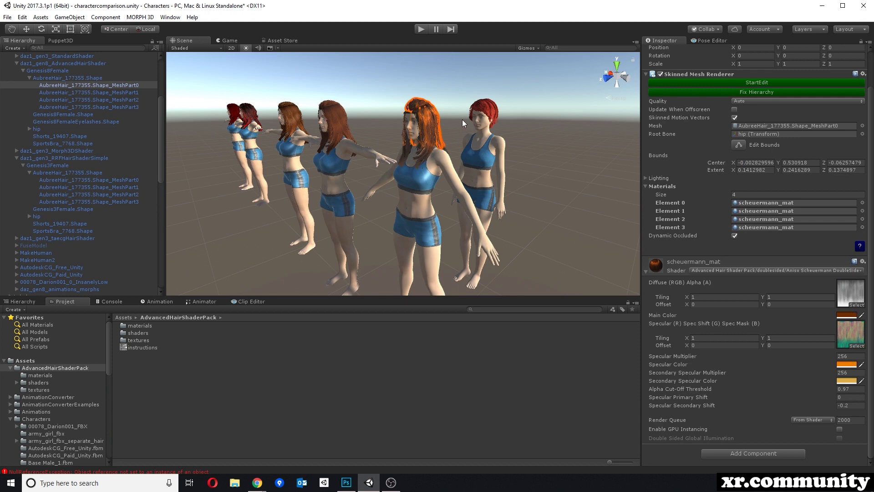
# Locate the albedo texture of the pink ponytail RL_G6_Hair, and inspect low pony tail_Diffuse_opacity and its separate opacity map
pyautogui.moveTo(377, 116); pyautogui.dragTo(255, 118, button='right')
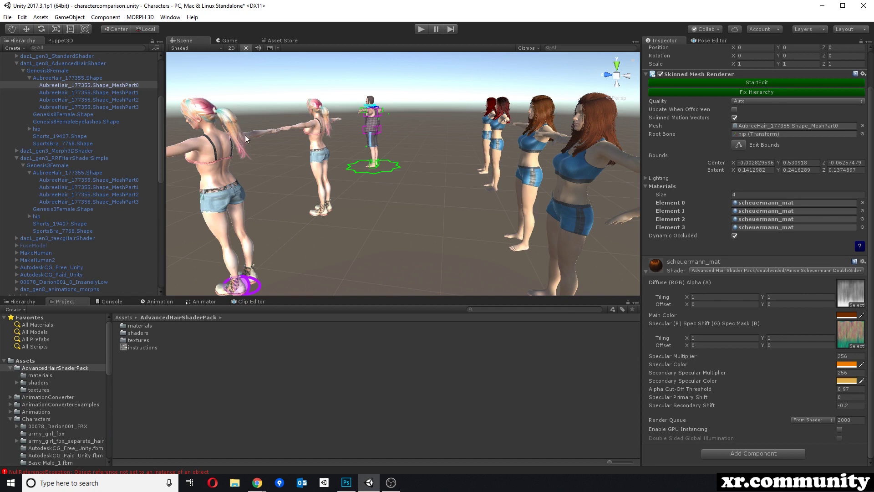
pyautogui.click(198, 110)
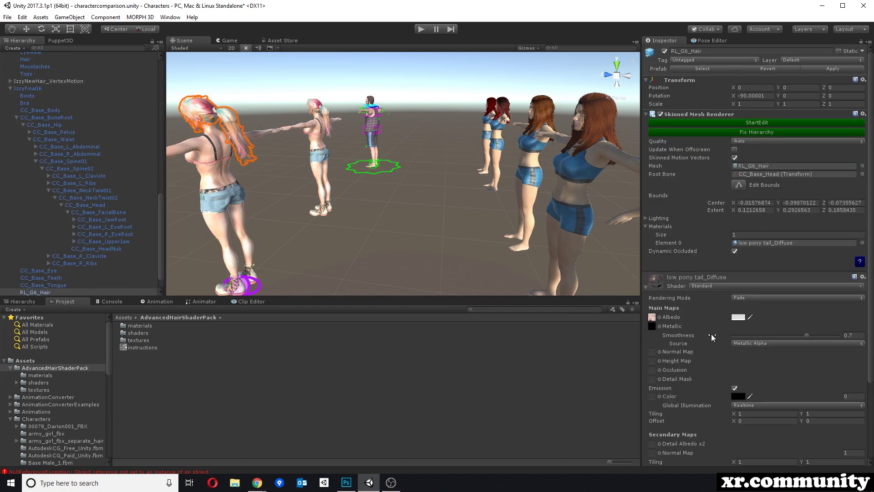
pyautogui.click(652, 317)
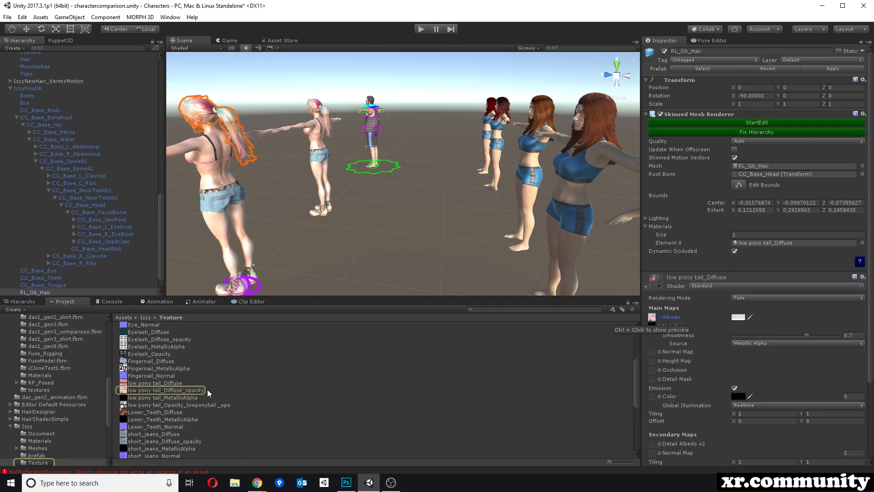
pyautogui.click(192, 390)
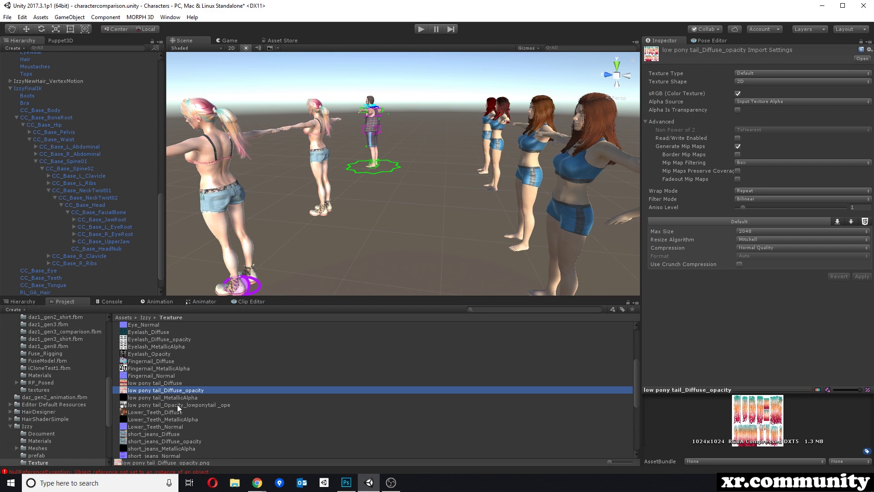
pyautogui.click(177, 404)
# Compare the hair materials of daz1_gen3_StandardShader's AubreeHair MeshPart2 and daz1_gen8_AdvancedHairShader's AubreeHair MeshPart3
pyautogui.moveTo(416, 163); pyautogui.dragTo(450, 155, button='right')
pyautogui.keyDown('alt'); pyautogui.moveTo(450, 154); pyautogui.dragTo(479, 131); pyautogui.keyUp('alt')
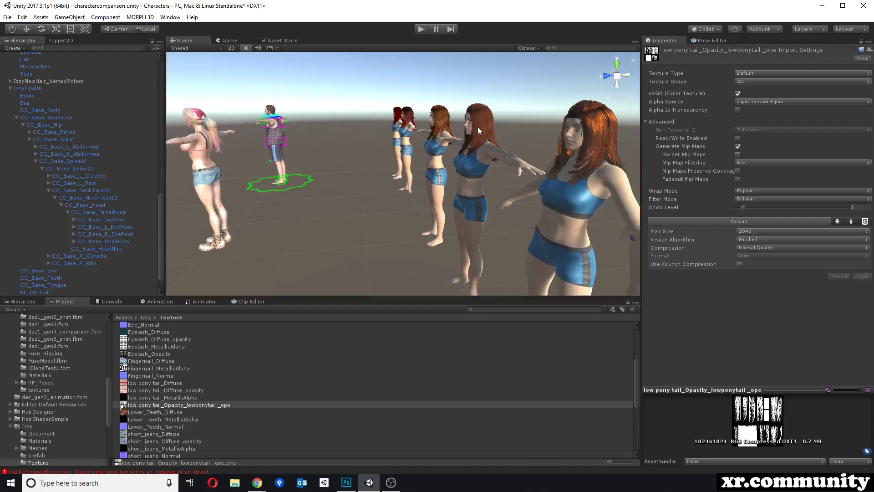
pyautogui.click(479, 130)
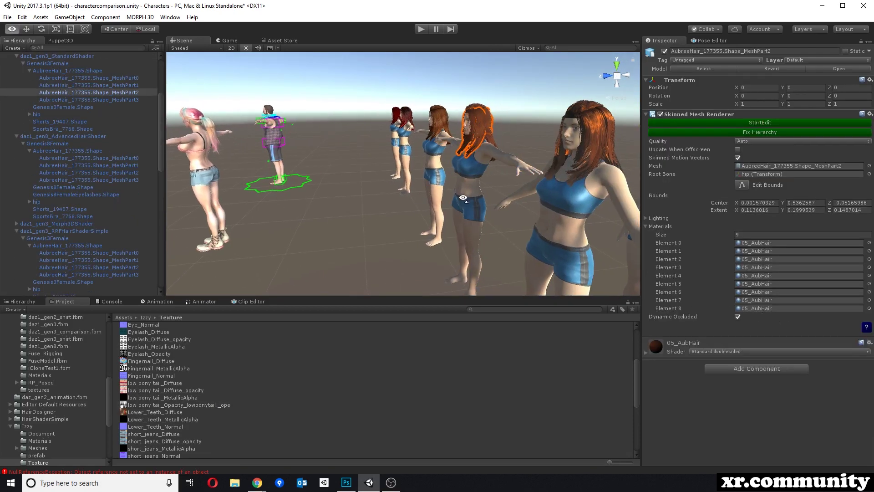
pyautogui.moveTo(408, 216); pyautogui.dragTo(500, 193, button='right')
pyautogui.click(439, 158)
pyautogui.click(438, 157)
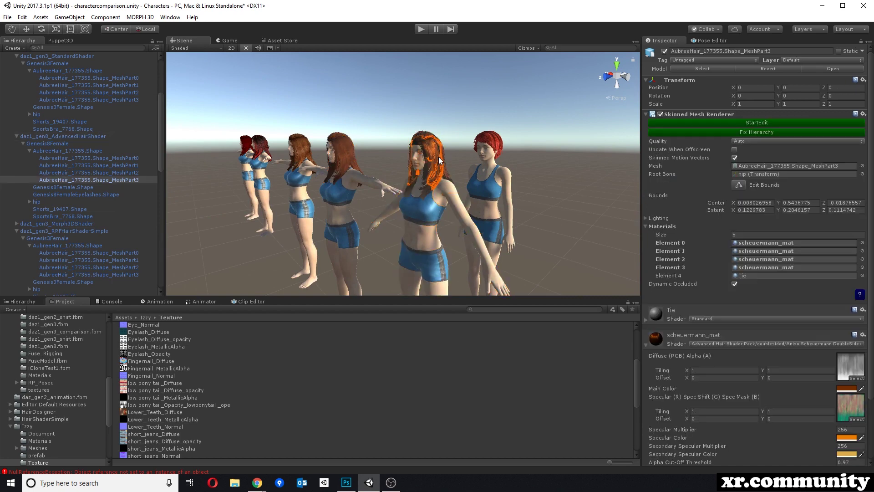
pyautogui.scroll(-3, 867, 334)
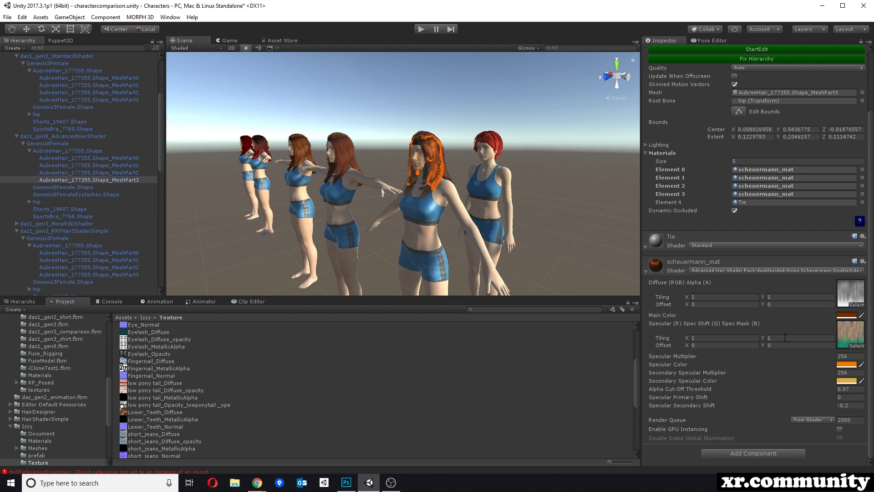
# Switch to Chrome and view the Advanced Hair Shader Pack page on the Asset Store
pyautogui.click(257, 483)
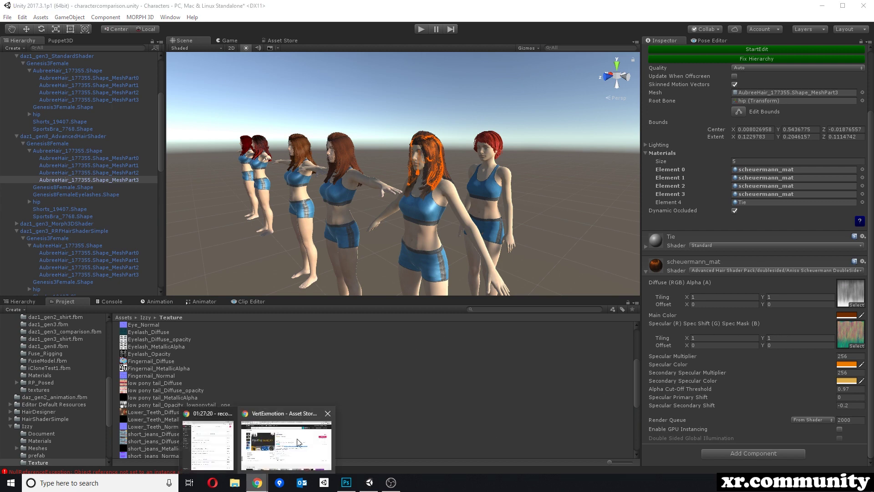
pyautogui.click(298, 442)
pyautogui.hotkey('ctrl', 'shift', 'Tab')
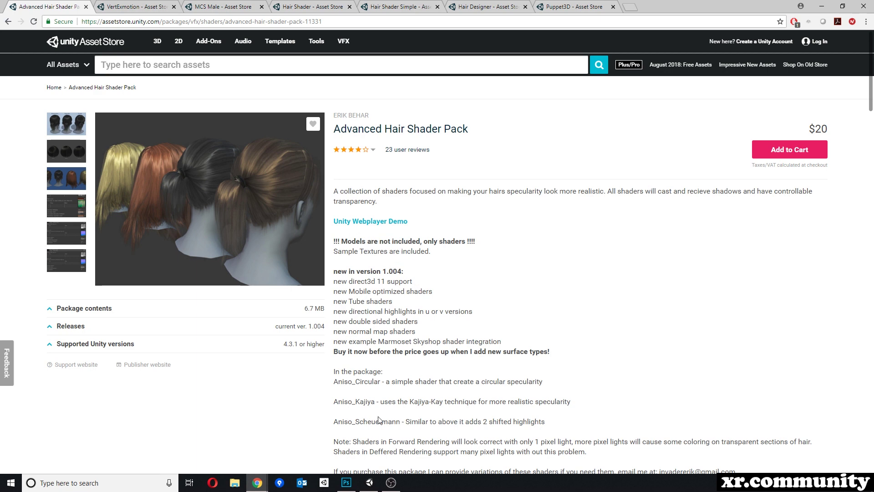
# Switch to Photoshop to view the shader pack's instructions.png, and return to Unity
pyautogui.click(345, 482)
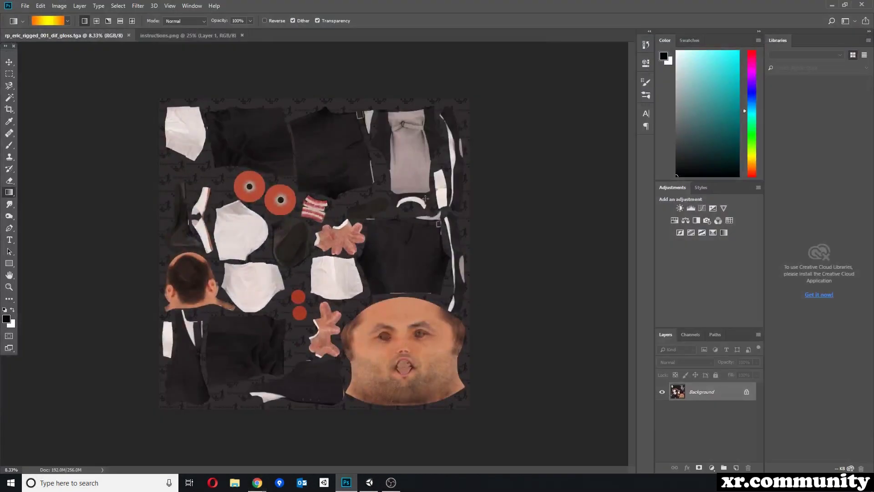
pyautogui.click(171, 35)
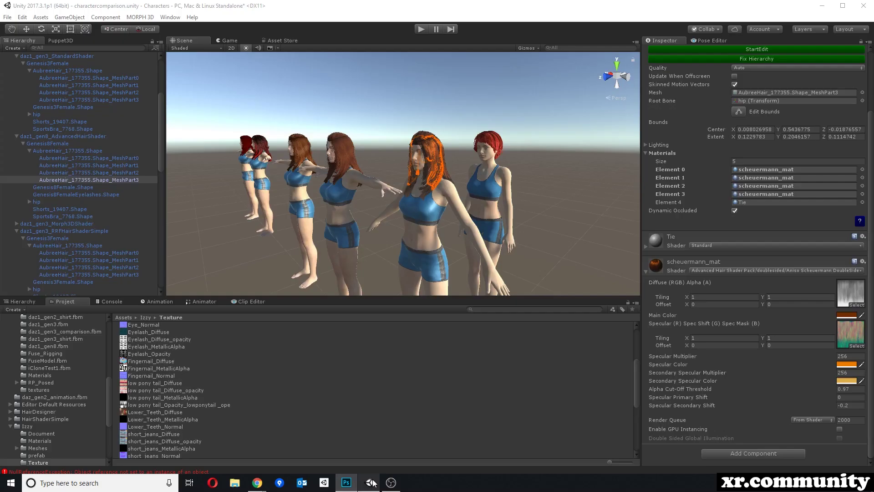
pyautogui.click(369, 482)
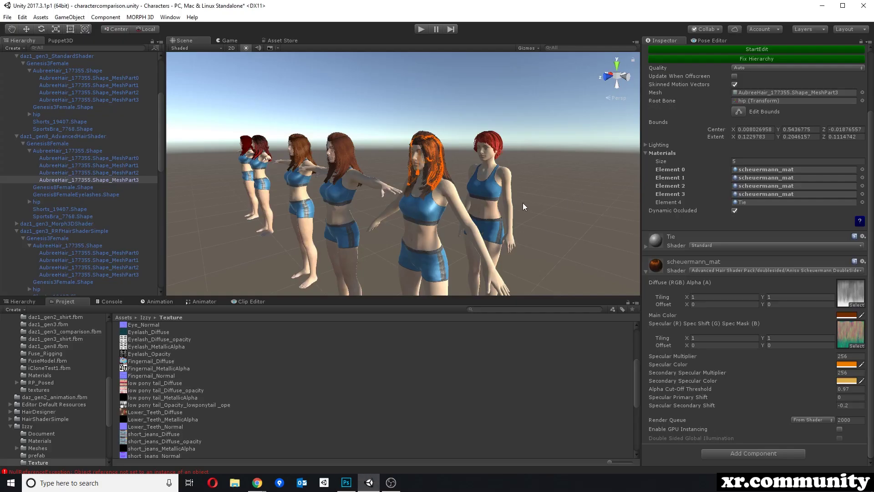
# Browse the Advanced Hair Shader Pack variants available for scheuermann_mat, including doublesided and mobile, keep the current shader and deselect the hair
pyautogui.click(747, 270)
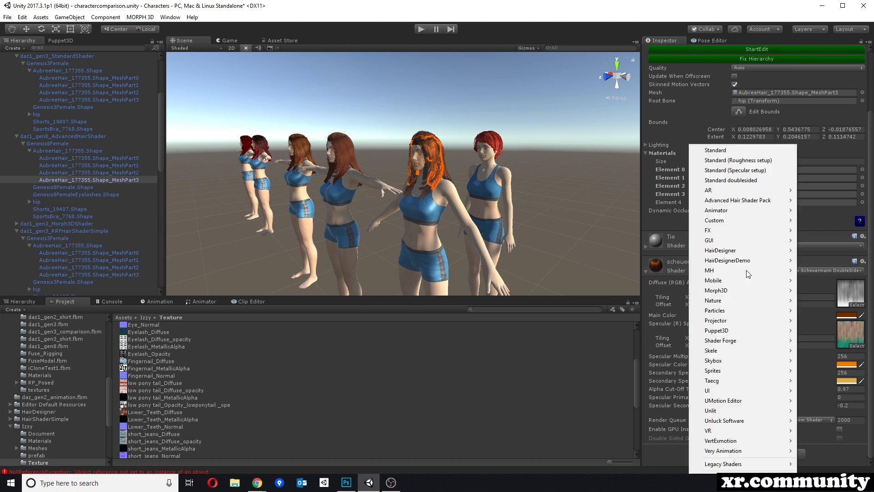
pyautogui.moveTo(750, 200)
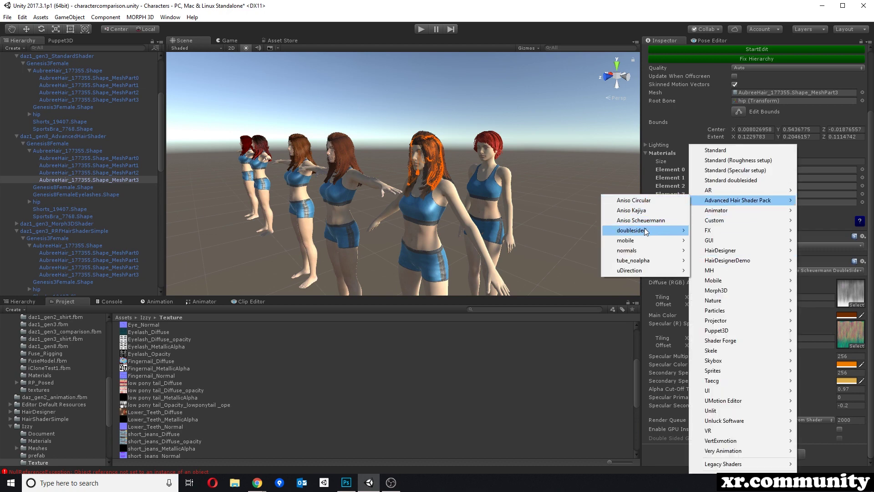
pyautogui.moveTo(646, 233)
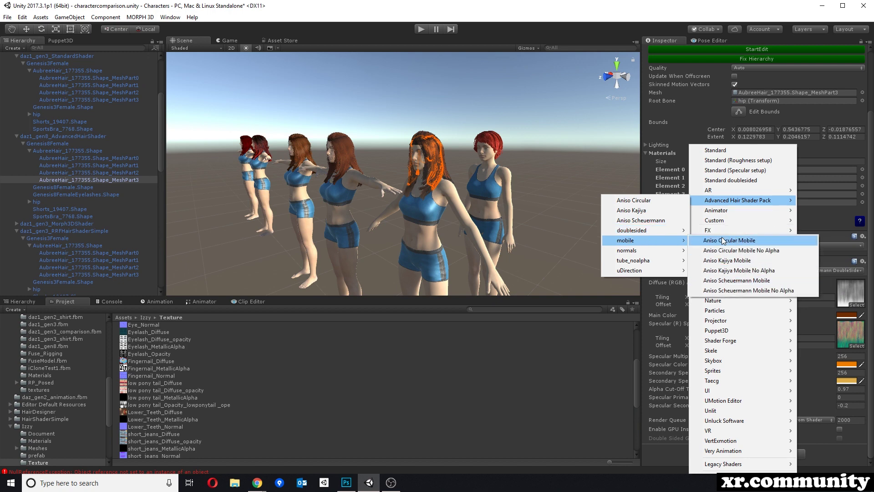
pyautogui.click(612, 2)
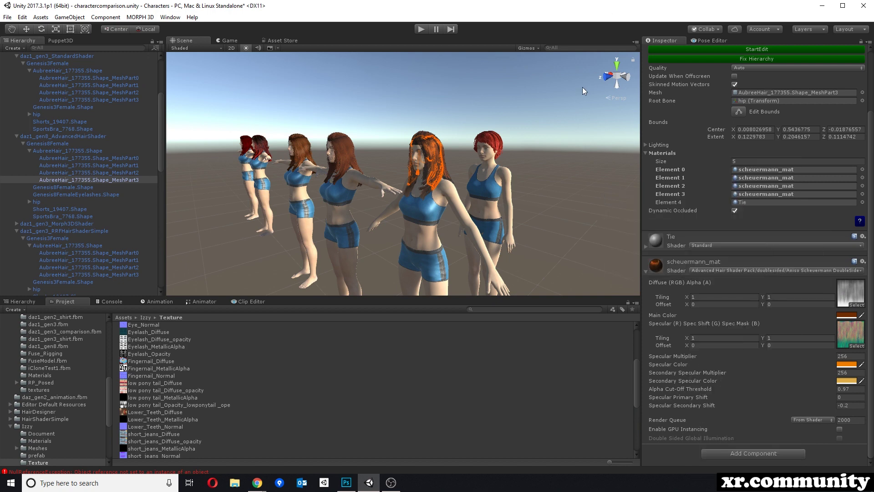
pyautogui.click(465, 119)
# Collapse daz1_gen3_StandardShader in the hierarchy, and set the Directional Light's Y rotation to -285.9
pyautogui.keyDown('alt'); pyautogui.moveTo(505, 104); pyautogui.dragTo(418, 130); pyautogui.keyUp('alt')
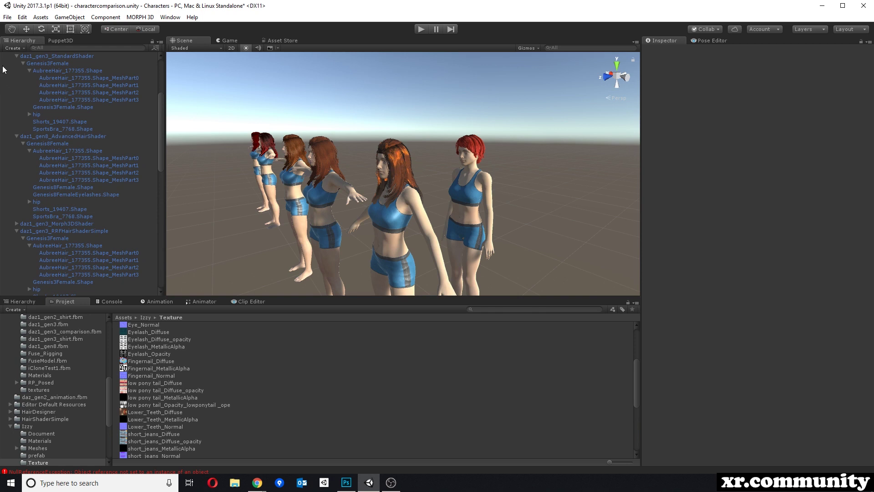
pyautogui.click(16, 56)
pyautogui.scroll(5, 73, 103)
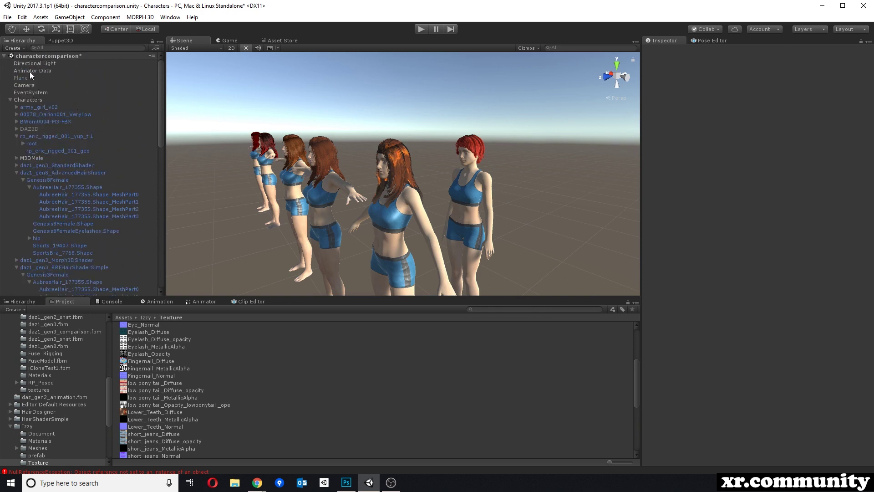
pyautogui.click(36, 61)
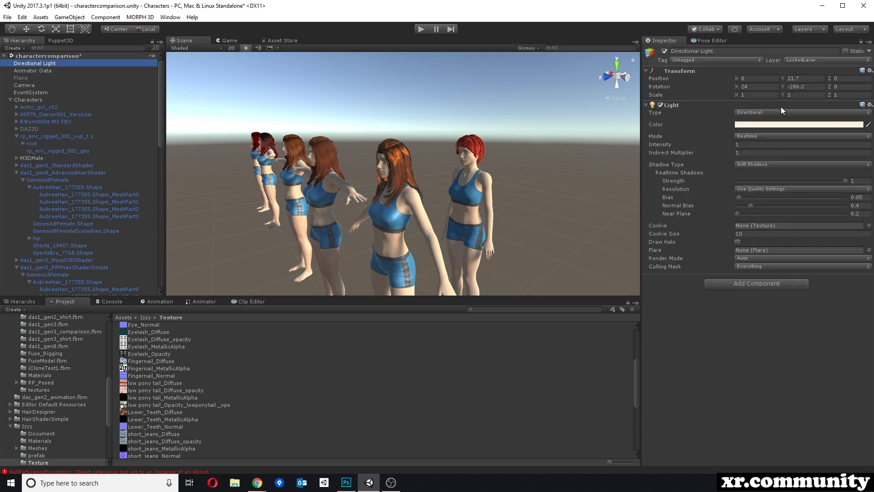
pyautogui.moveTo(782, 86)
pyautogui.mouseDown()
pyautogui.moveTo(833, 88)
pyautogui.moveTo(681, 80)
pyautogui.moveTo(821, 86)
pyautogui.moveTo(786, 85)
pyautogui.mouseUp()
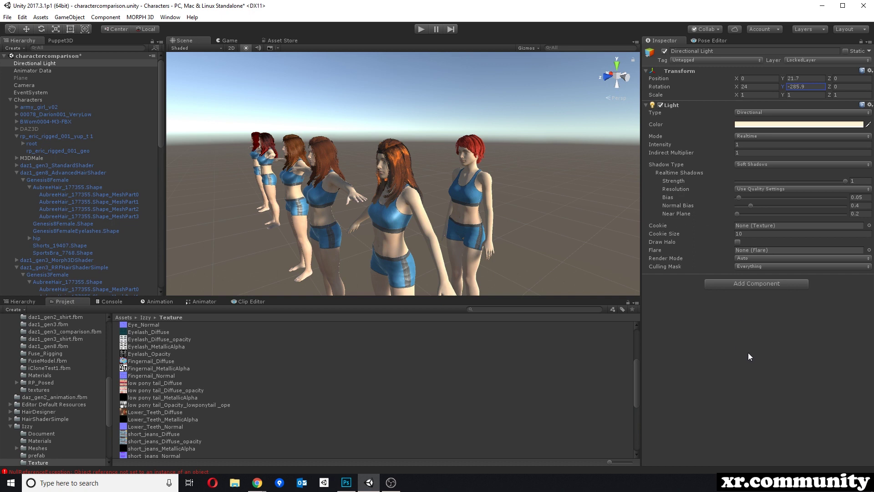
pyautogui.click(769, 340)
# Examine the highlights on the Advanced Hair Shader character's hair up close, and compare them with the neighbouring characters from the front
pyautogui.scroll(3, 405, 171)
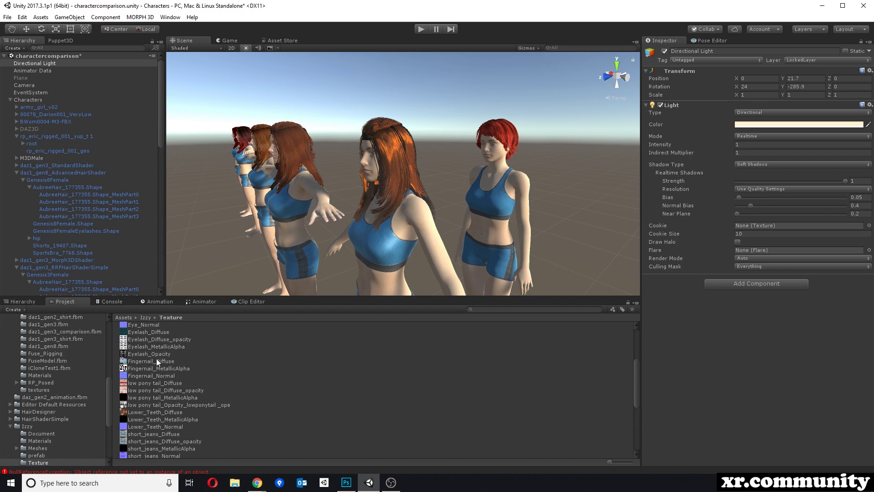
pyautogui.moveTo(387, 209); pyautogui.dragTo(446, 212, button='middle')
pyautogui.scroll(4, 447, 212)
pyautogui.keyDown('alt'); pyautogui.moveTo(439, 214); pyautogui.dragTo(454, 234); pyautogui.keyUp('alt')
pyautogui.scroll(-3, 455, 234)
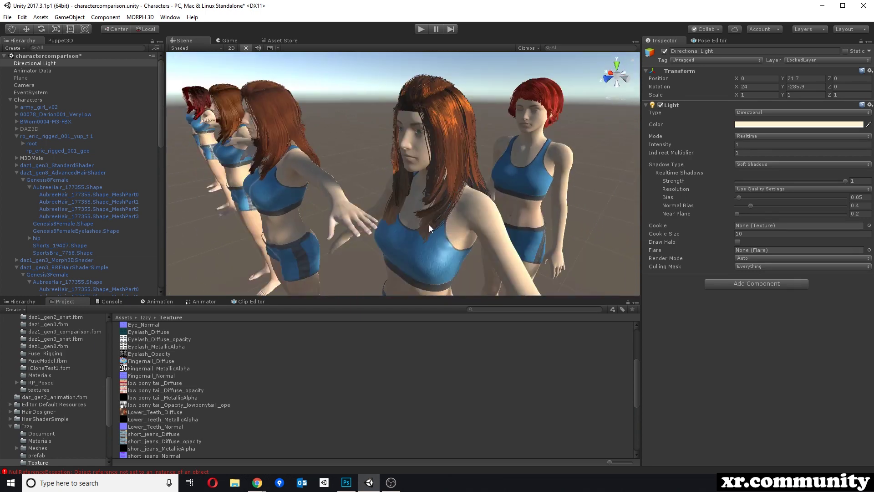
pyautogui.keyDown('alt'); pyautogui.moveTo(395, 204); pyautogui.dragTo(491, 141); pyautogui.keyUp('alt')
pyautogui.scroll(-4, 427, 128)
pyautogui.scroll(-6, 491, 141)
pyautogui.moveTo(416, 133); pyautogui.dragTo(507, 143, button='middle')
pyautogui.keyDown('alt'); pyautogui.moveTo(508, 142); pyautogui.dragTo(563, 143); pyautogui.keyUp('alt')
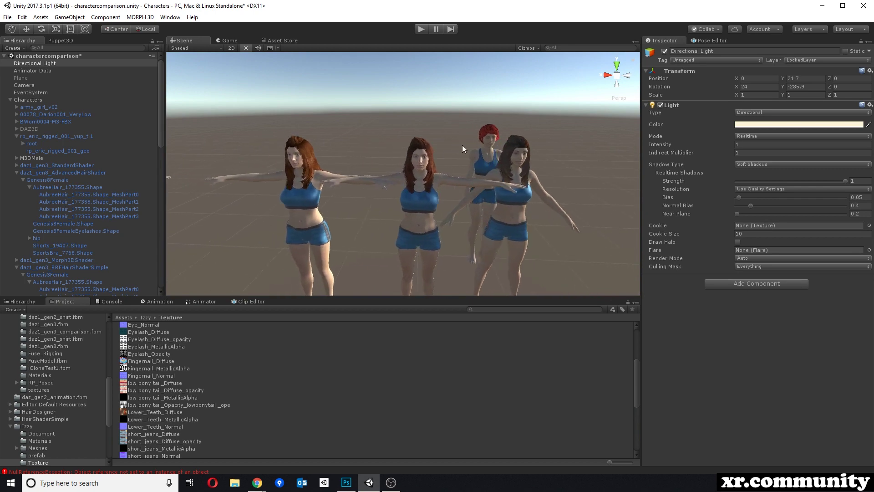
# Select the hair mesh AubreeHair_177355.Shape_MeshPart2 of daz1_gen3_StandardShader and expand its 05_AubHair material settings
pyautogui.scroll(5, 460, 155)
pyautogui.click(451, 168)
pyautogui.click(451, 167)
pyautogui.moveTo(504, 109); pyautogui.dragTo(283, 97, button='middle')
pyautogui.keyDown('alt'); pyautogui.moveTo(282, 96); pyautogui.dragTo(386, 116); pyautogui.keyUp('alt')
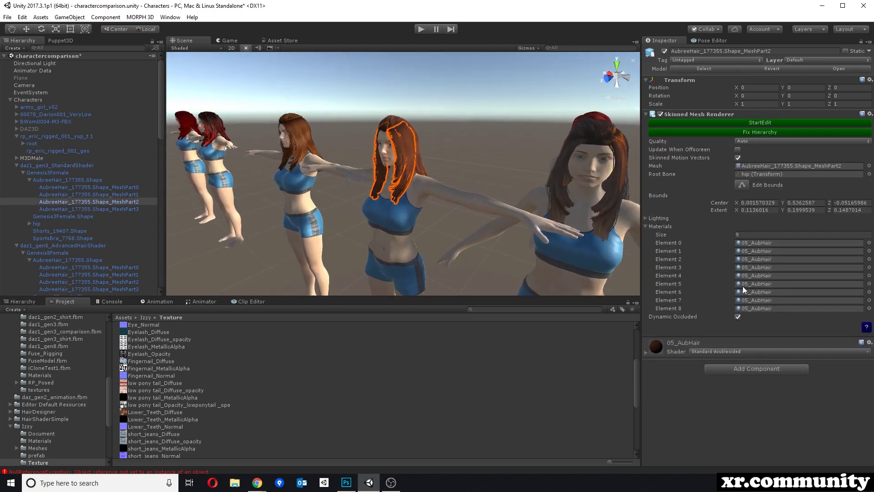
pyautogui.click(646, 353)
pyautogui.scroll(-2, 772, 355)
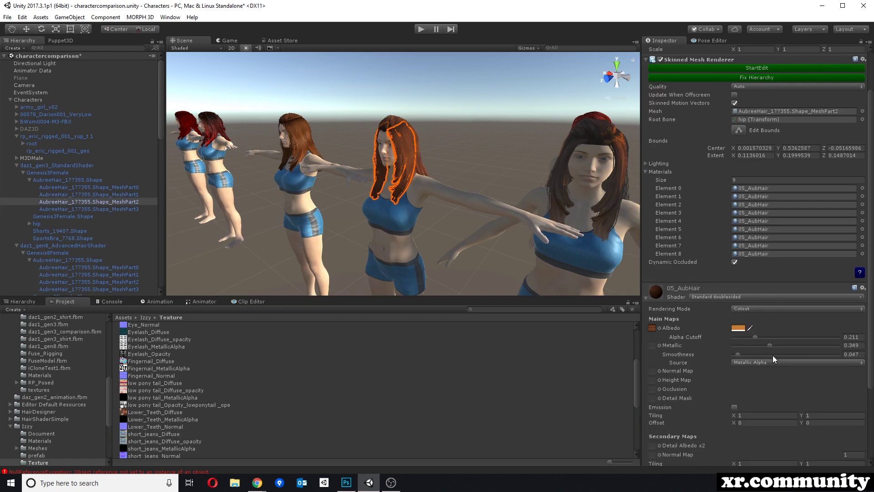
# Switch the 05_AubHair material to the Standard shader and inspect the hair from the front and side
pyautogui.click(725, 296)
pyautogui.click(711, 148)
pyautogui.moveTo(469, 105); pyautogui.dragTo(407, 106, button='right')
pyautogui.moveTo(407, 106); pyautogui.dragTo(554, 56, button='middle')
pyautogui.scroll(2, 541, 60)
pyautogui.moveTo(554, 57); pyautogui.dragTo(504, 86, button='right')
pyautogui.moveTo(443, 131); pyautogui.dragTo(400, 128, button='right')
pyautogui.moveTo(460, 137); pyautogui.dragTo(442, 147, button='middle')
pyautogui.moveTo(442, 146); pyautogui.dragTo(433, 129, button='right')
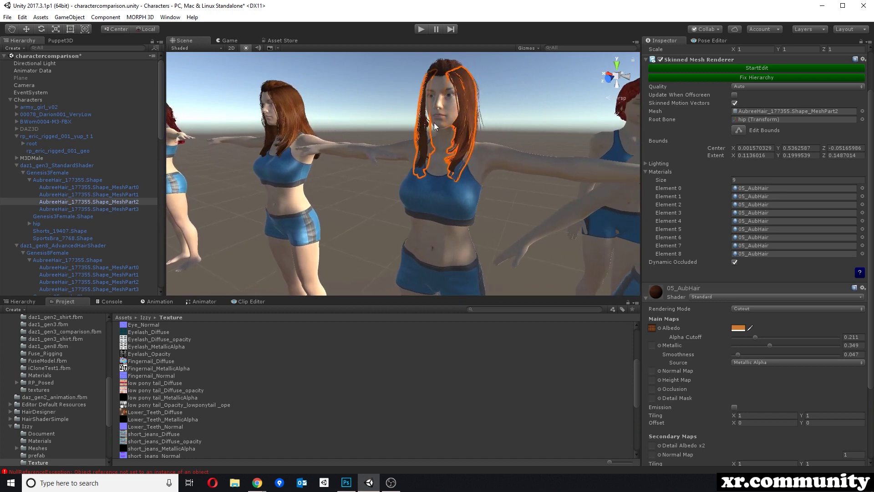
# Check the Morph3D entries in the shader list, and read the PBR Textures and Materials section of the MCS Male Asset Store page in Chrome
pyautogui.click(709, 297)
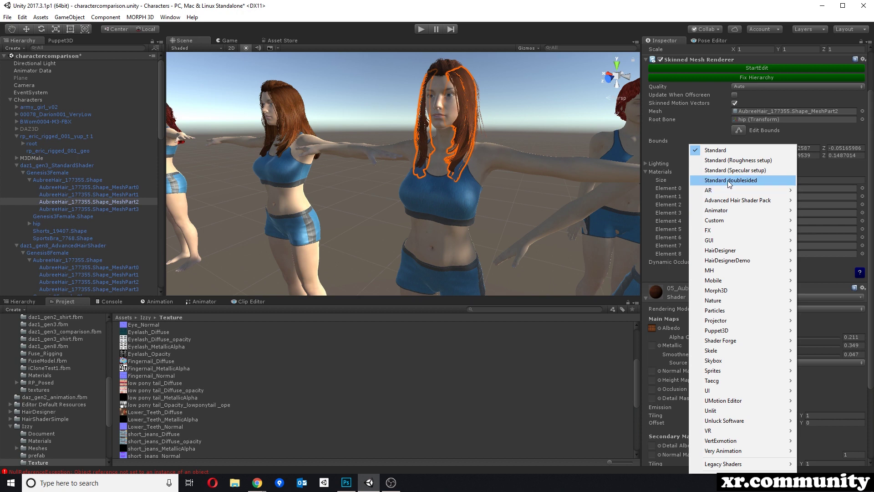
pyautogui.moveTo(731, 291)
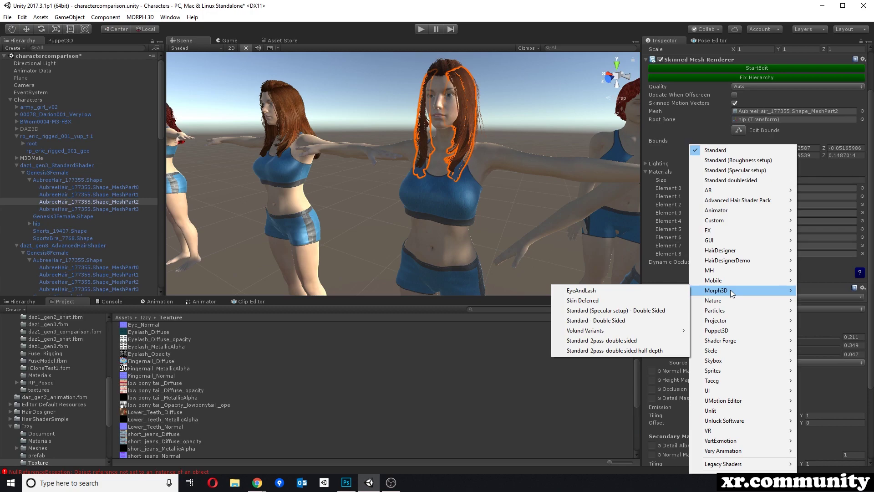
pyautogui.click(257, 483)
pyautogui.click(296, 439)
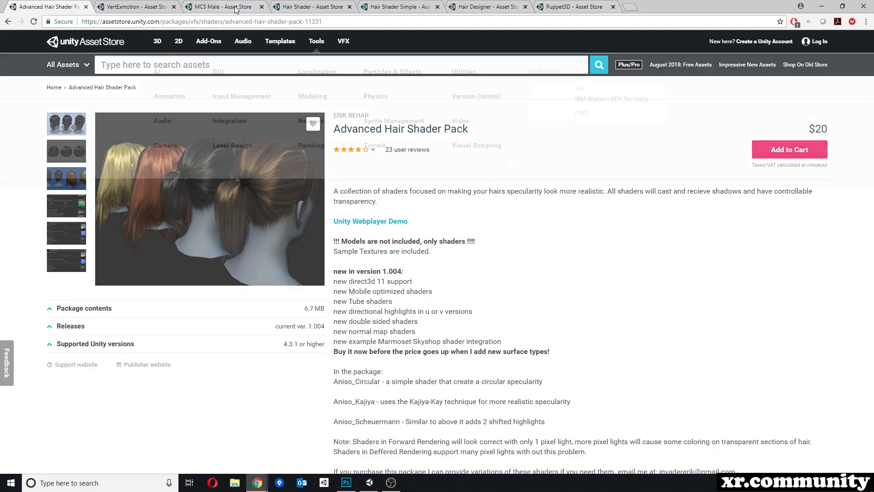
pyautogui.click(236, 7)
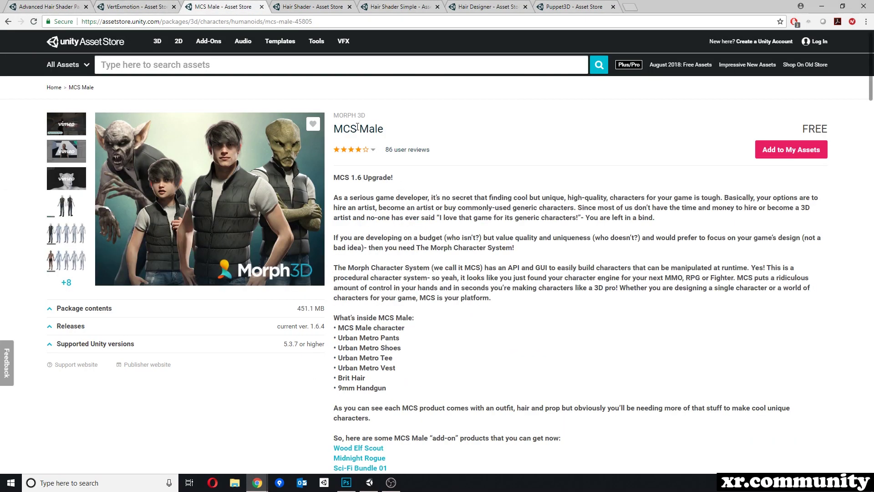
pyautogui.scroll(-5, 555, 175)
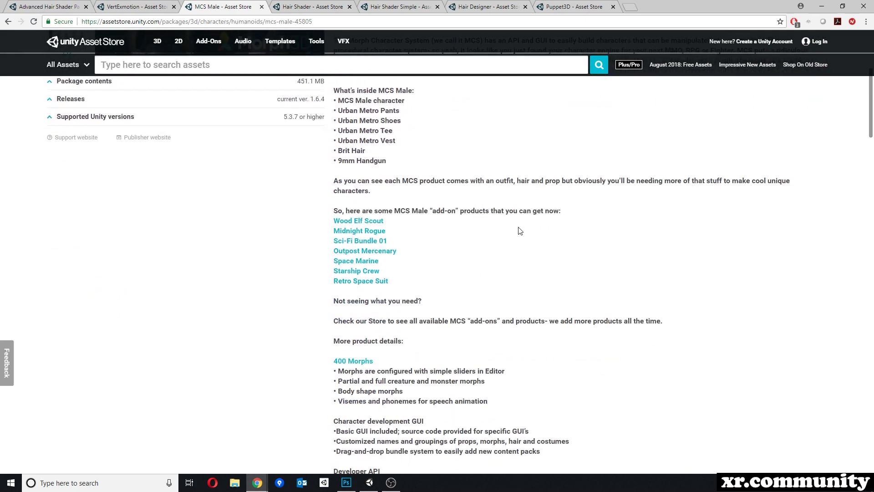
pyautogui.scroll(-5, 519, 231)
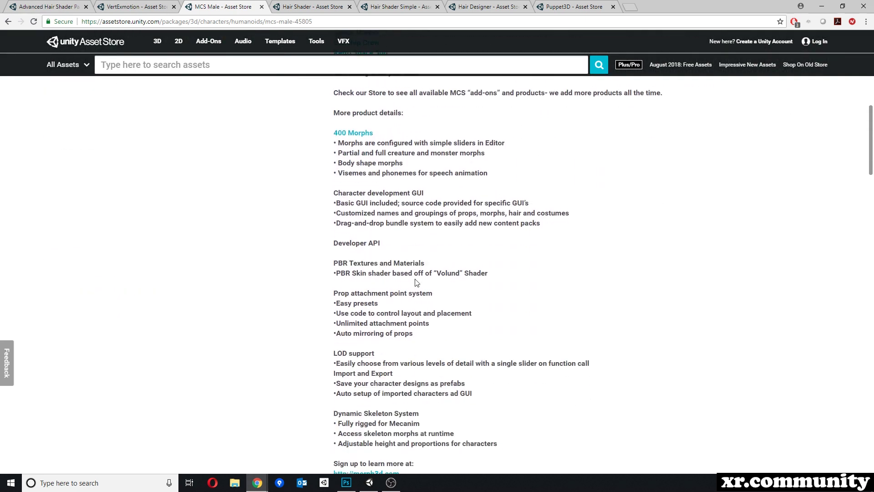
pyautogui.moveTo(333, 263); pyautogui.dragTo(498, 276)
pyautogui.click(359, 273)
pyautogui.doubleClick(476, 273)
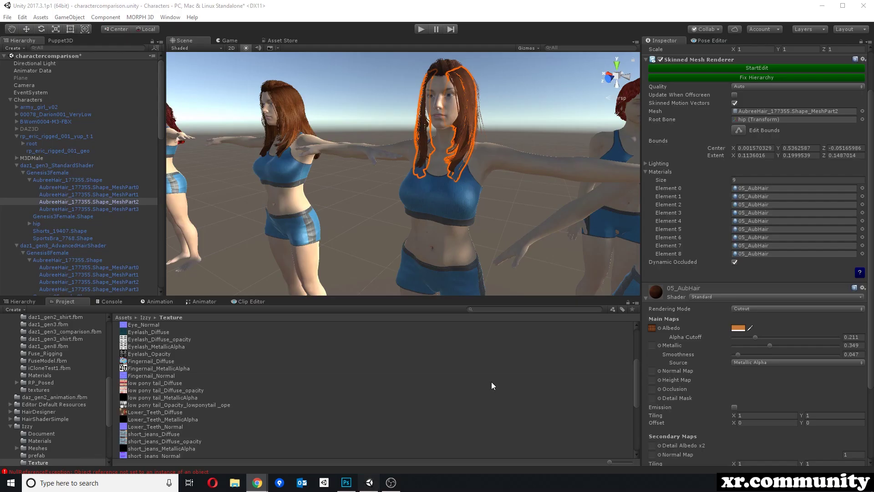
# Return to Unity and set the 05_AubHair material's shader to Morph3D/Standard - Double Sided
pyautogui.click(370, 483)
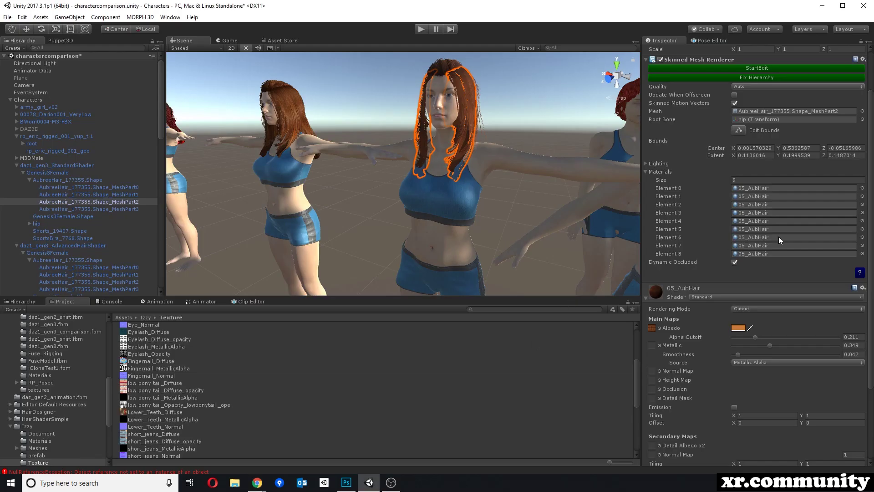
pyautogui.moveTo(357, 112); pyautogui.dragTo(377, 151, button='middle')
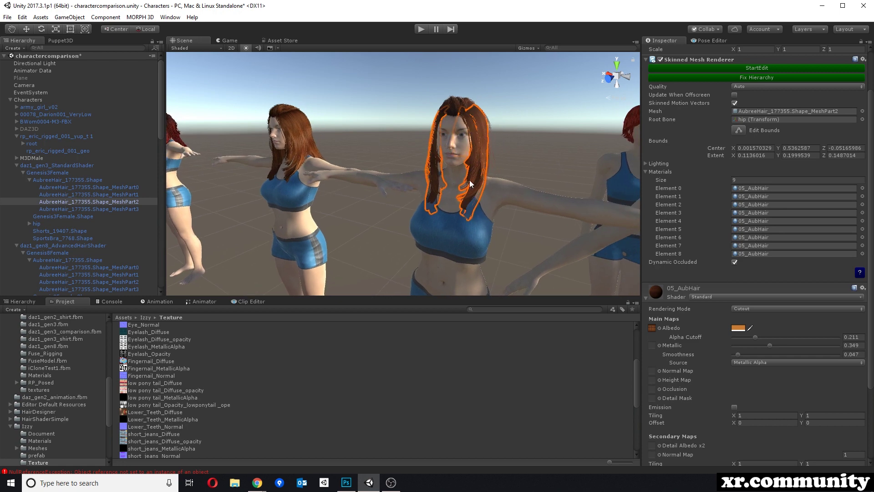
pyautogui.click(717, 296)
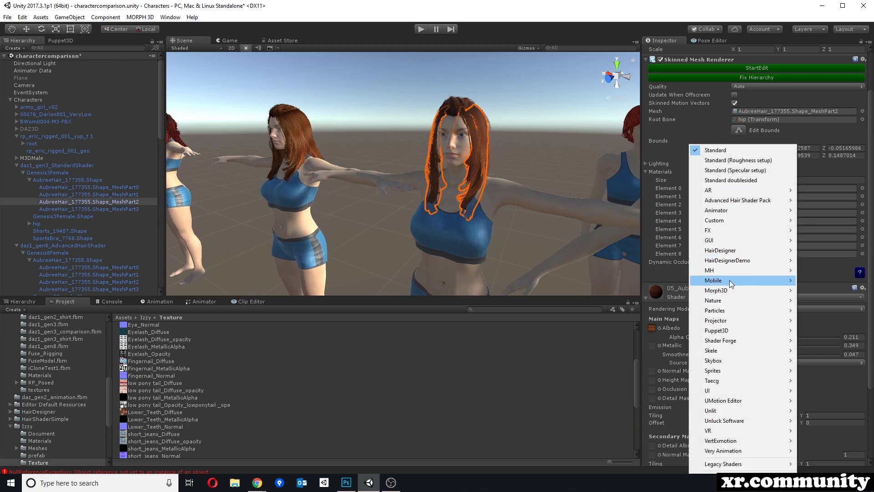
pyautogui.moveTo(729, 290)
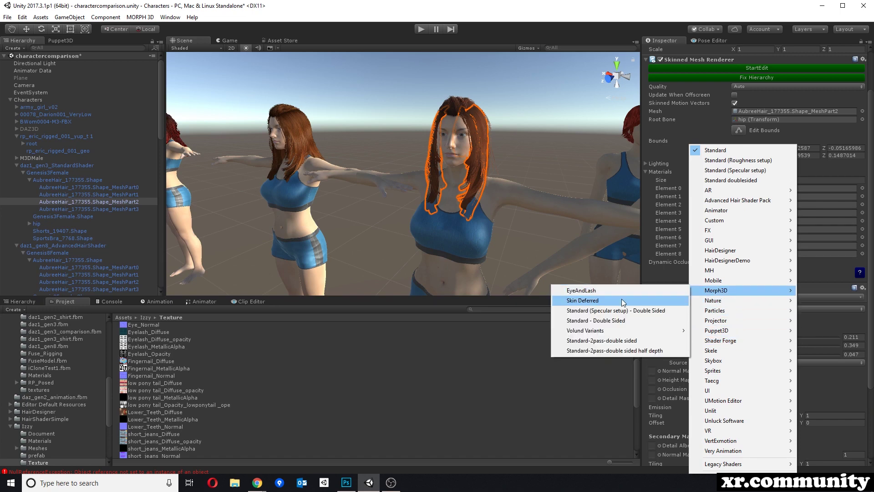
pyautogui.click(606, 328)
pyautogui.moveTo(542, 136); pyautogui.dragTo(415, 105, button='right')
pyautogui.keyDown('alt'); pyautogui.moveTo(415, 105); pyautogui.dragTo(378, 112); pyautogui.keyUp('alt')
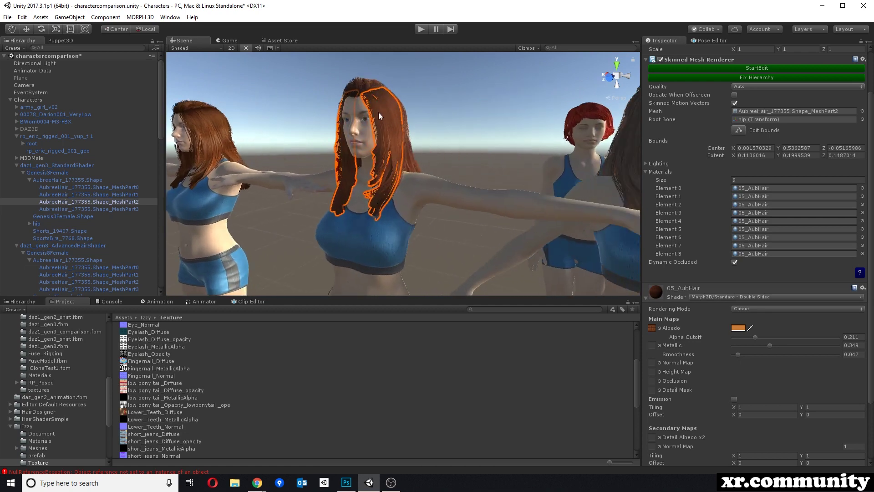
# Deselect the hair and compare the double-sided Standard hair with the neighbouring characters
pyautogui.click(461, 105)
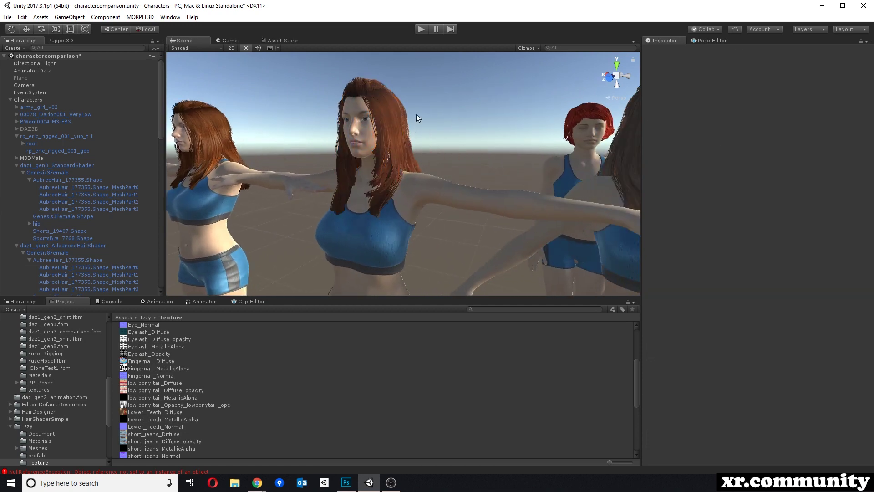
pyautogui.keyDown('alt'); pyautogui.moveTo(388, 96); pyautogui.dragTo(351, 135); pyautogui.keyUp('alt')
pyautogui.scroll(-3, 351, 135)
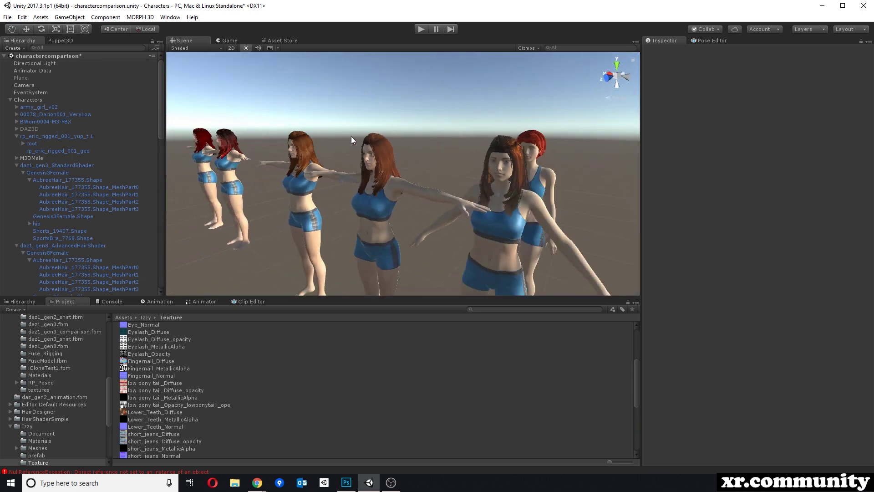
pyautogui.scroll(3, 449, 162)
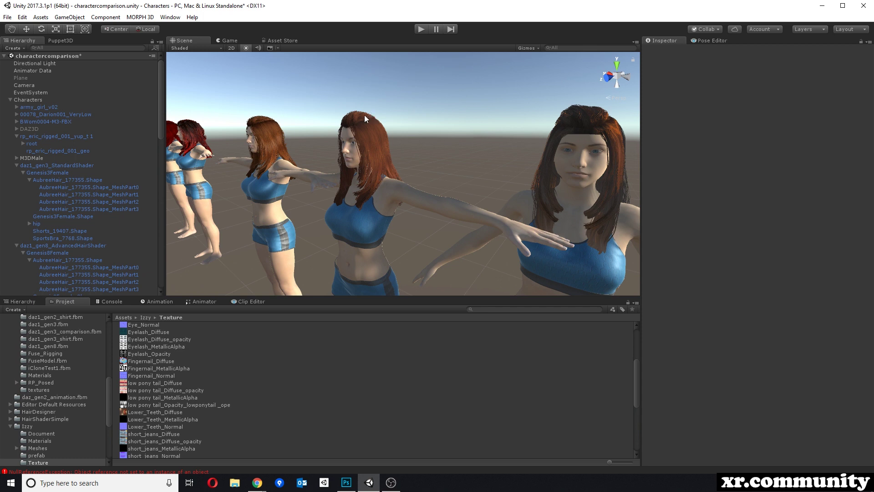
# Switch to Chrome to view the top of the MCS Male Asset Store page, and return to Unity
pyautogui.moveTo(257, 482)
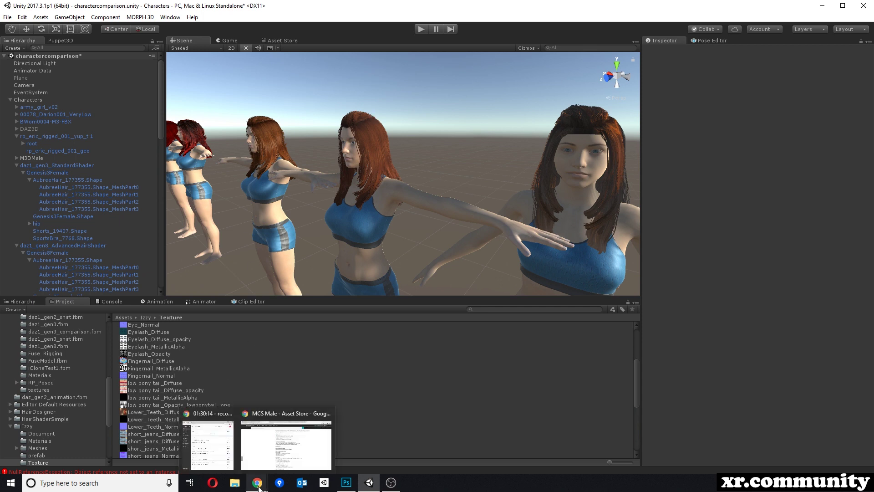
pyautogui.click(291, 453)
pyautogui.scroll(10, 311, 214)
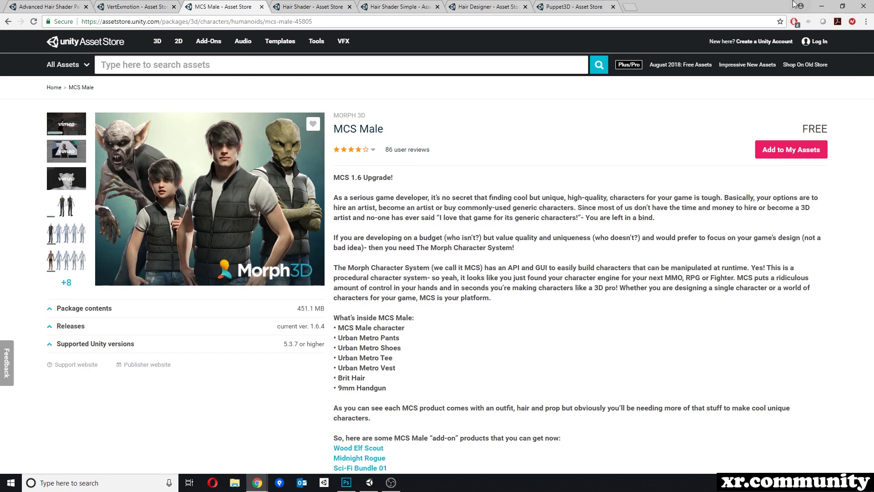
pyautogui.click(823, 5)
# Select the hair mesh AubreeHair_177355.Shape_MeshPart3 of the daz1_gen3_Morph3DShader character
pyautogui.moveTo(376, 138); pyautogui.dragTo(485, 157, button='middle')
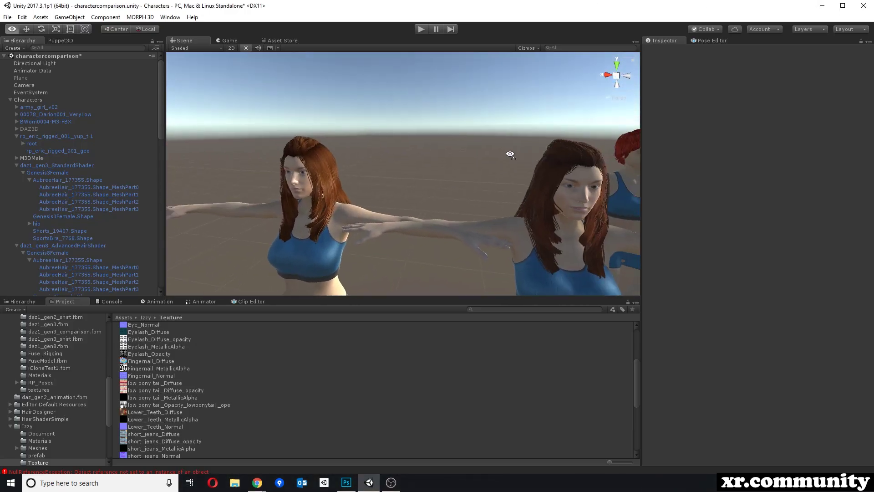
pyautogui.click(441, 173)
pyautogui.moveTo(460, 186); pyautogui.dragTo(431, 185, button='right')
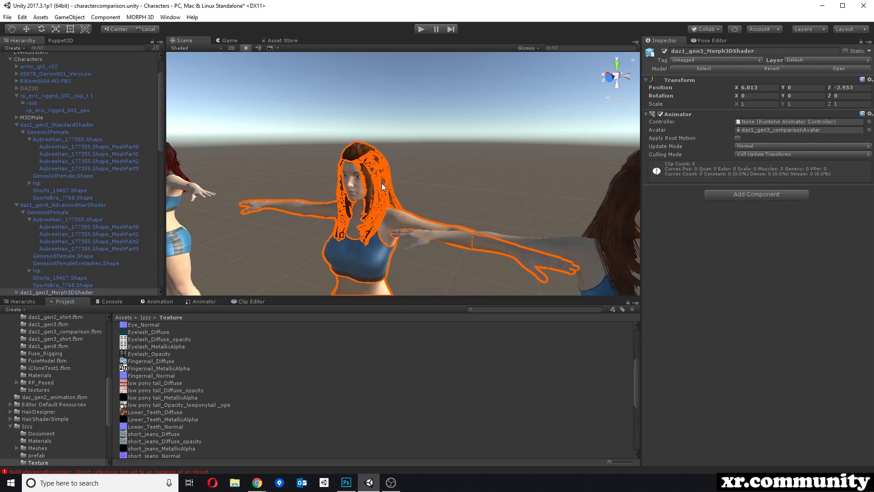
pyautogui.click(381, 183)
pyautogui.scroll(-3, 442, 199)
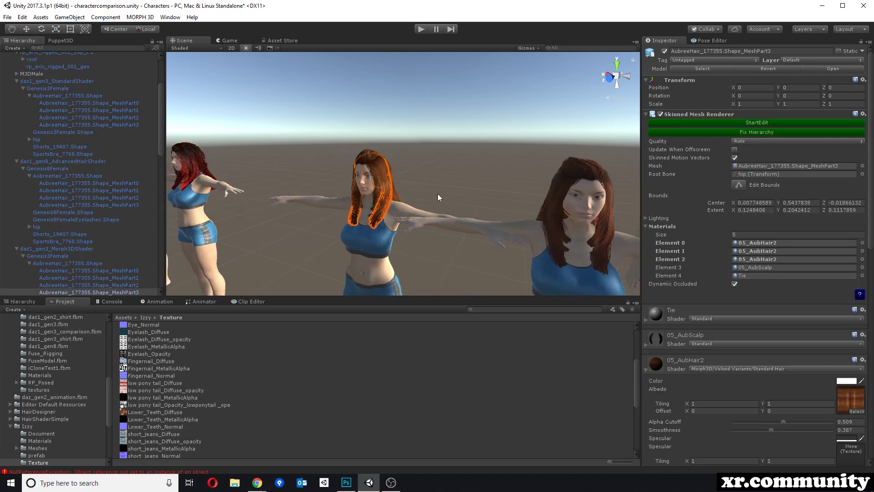
# Browse the Morph3D shader variants for the 05_AubHair2 material and choose Volund Variants/Standard Hair
pyautogui.scroll(-4, 719, 360)
pyautogui.click(723, 287)
pyautogui.moveTo(725, 290)
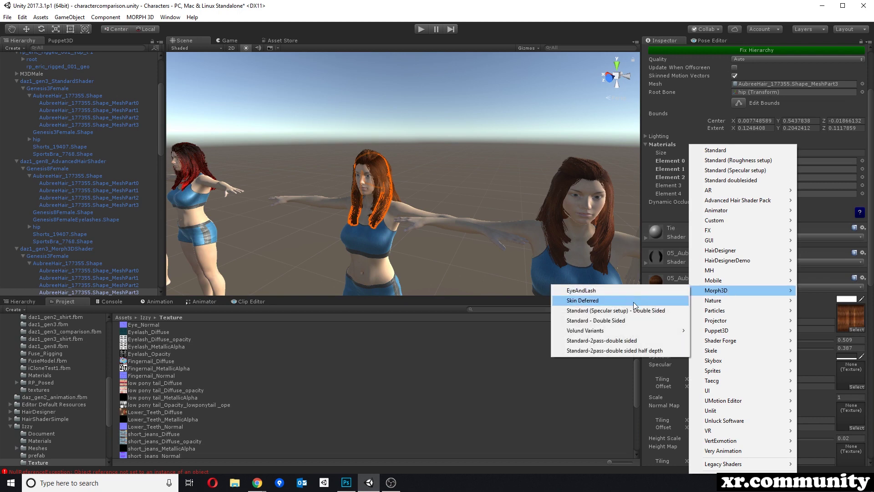
pyautogui.moveTo(589, 335)
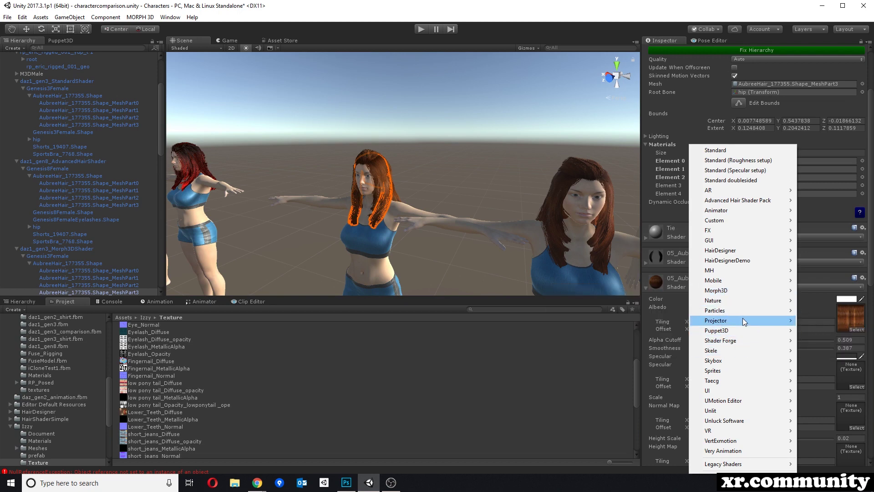
pyautogui.moveTo(728, 290)
pyautogui.moveTo(639, 331)
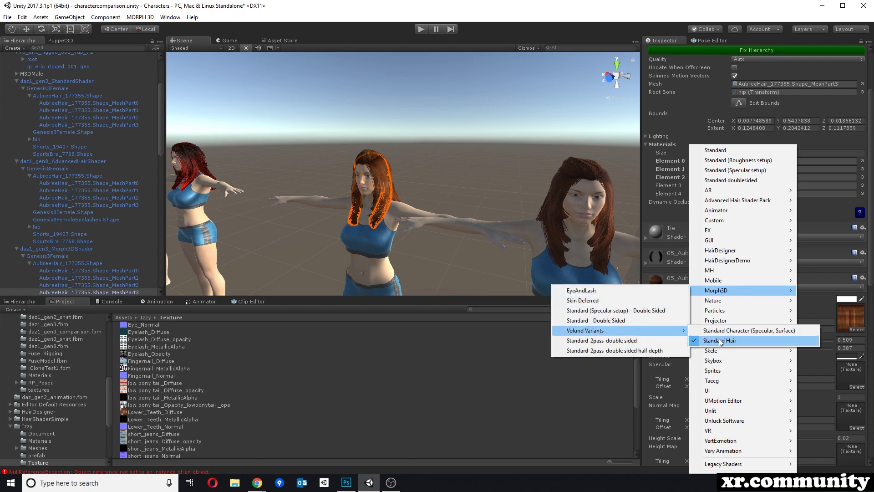
pyautogui.click(741, 343)
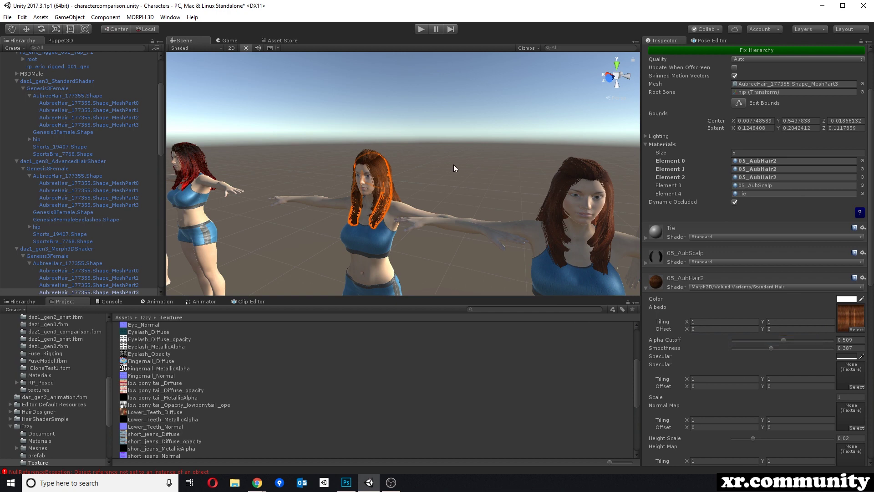
# View the Morph3D character deselected, reselect its hair and examine the 05_AubHair2 material properties, including the KK specular settings
pyautogui.click(455, 149)
pyautogui.scroll(4, 455, 154)
pyautogui.scroll(-2, 455, 156)
pyautogui.moveTo(455, 156)
pyautogui.mouseDown(button='right')
pyautogui.moveTo(426, 149)
pyautogui.moveTo(566, 137)
pyautogui.moveTo(450, 148)
pyautogui.mouseUp(button='right')
pyautogui.press('s')
pyautogui.click(402, 179)
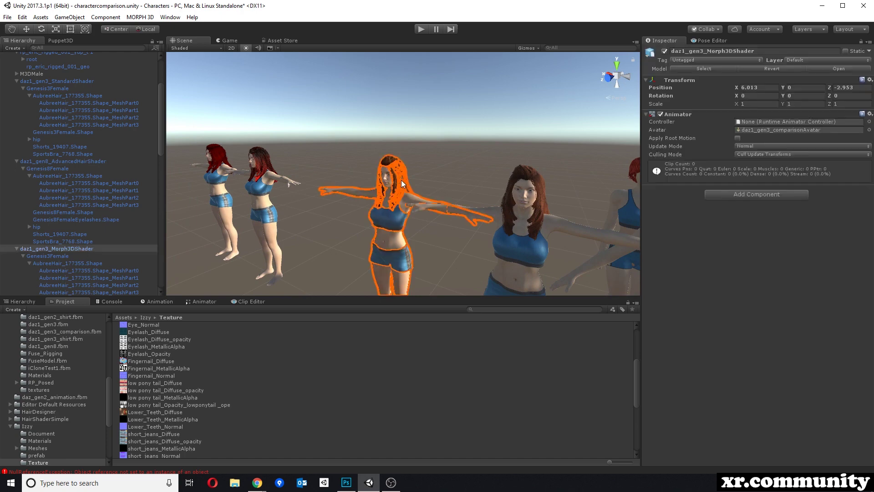
pyautogui.scroll(-3, 814, 362)
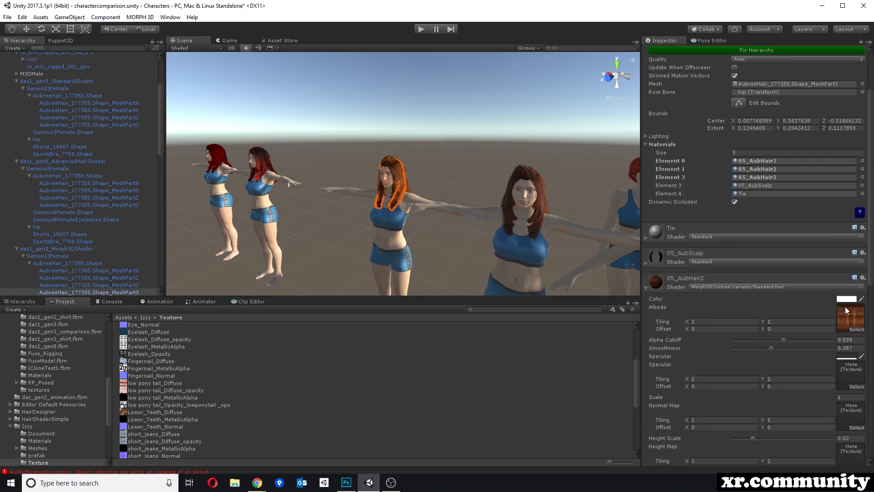
pyautogui.scroll(-6, 769, 303)
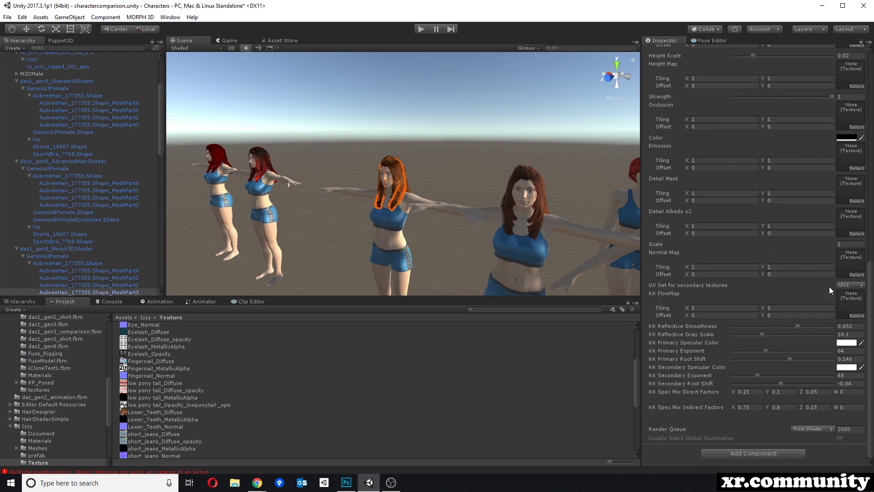
pyautogui.scroll(3, 815, 225)
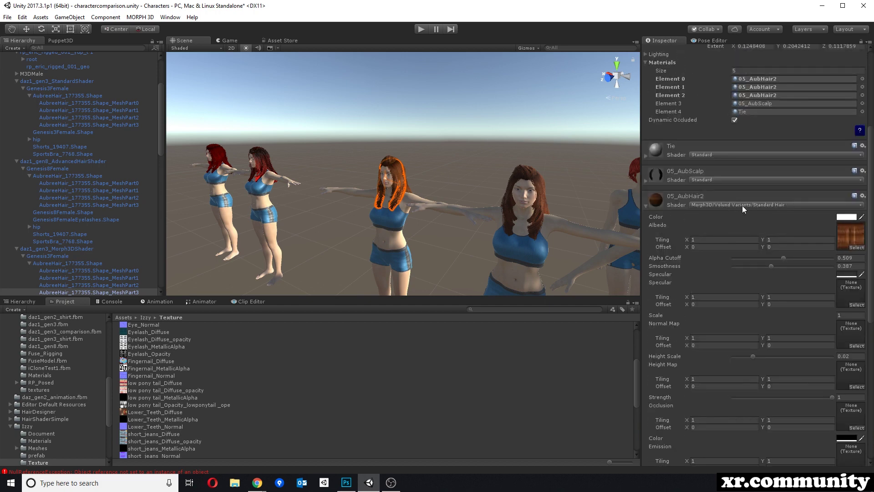
# Frame the selected Morph3D hair and examine it up close alongside its texture slots and material values
pyautogui.press('f')
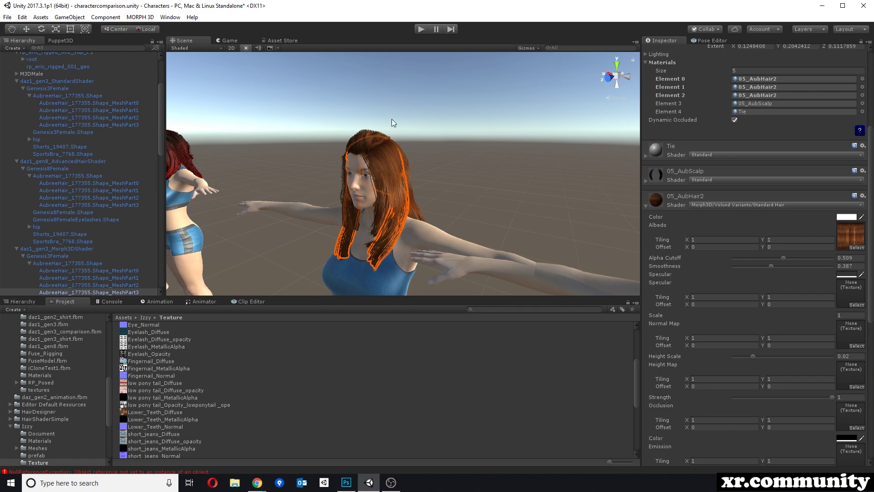
pyautogui.moveTo(491, 141); pyautogui.dragTo(512, 137, button='right')
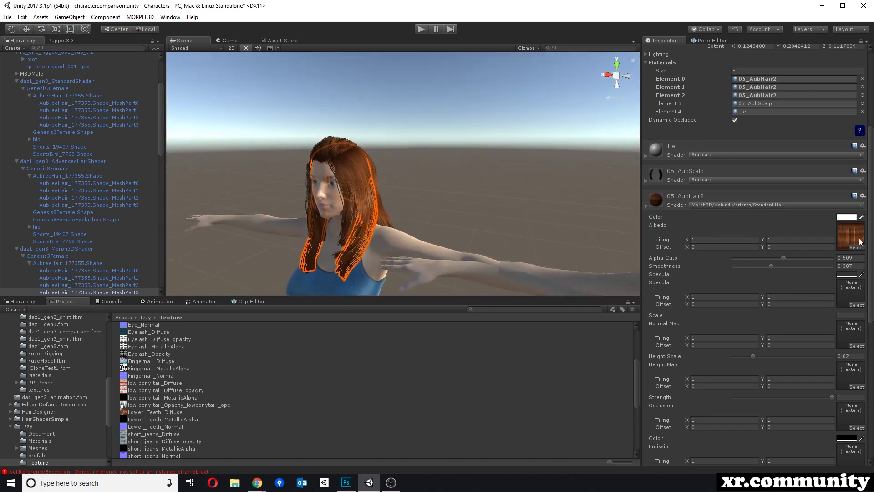
pyautogui.scroll(-7, 856, 315)
pyautogui.scroll(5, 855, 314)
# Select the hair mesh AubreeHair_177355.Shape_MeshPart2 of the red-haired daz1_gen3_RRFHairShaderSimple character
pyautogui.moveTo(427, 128); pyautogui.dragTo(694, 125, button='middle')
pyautogui.moveTo(383, 112); pyautogui.dragTo(491, 132, button='middle')
pyautogui.click(406, 168)
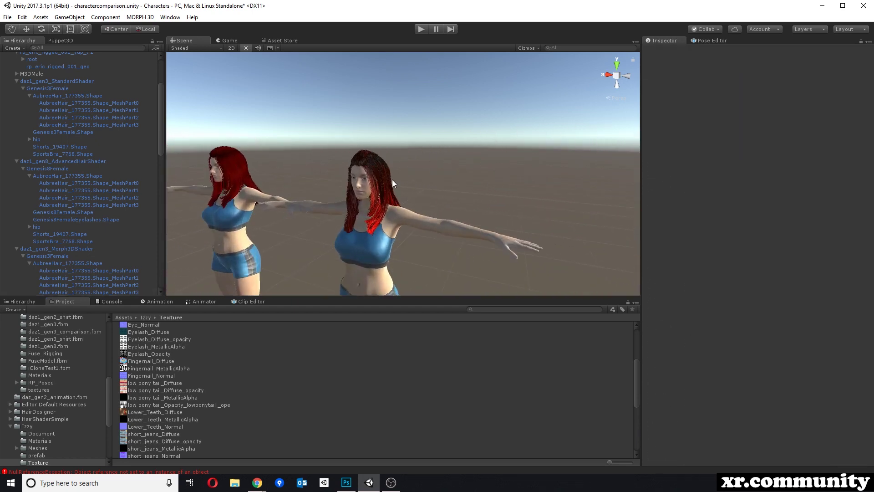
pyautogui.click(382, 184)
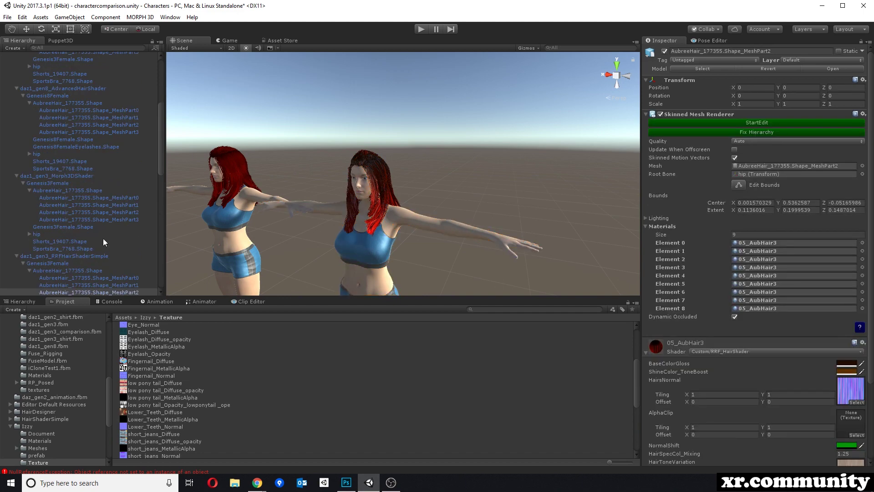
# Select the RRF character's hair mesh AubreeHair_177355.Shape_MeshPart3 and examine its 05_AubHair3 material down to TipColor_Mix
pyautogui.click(384, 184)
pyautogui.scroll(-4, 724, 264)
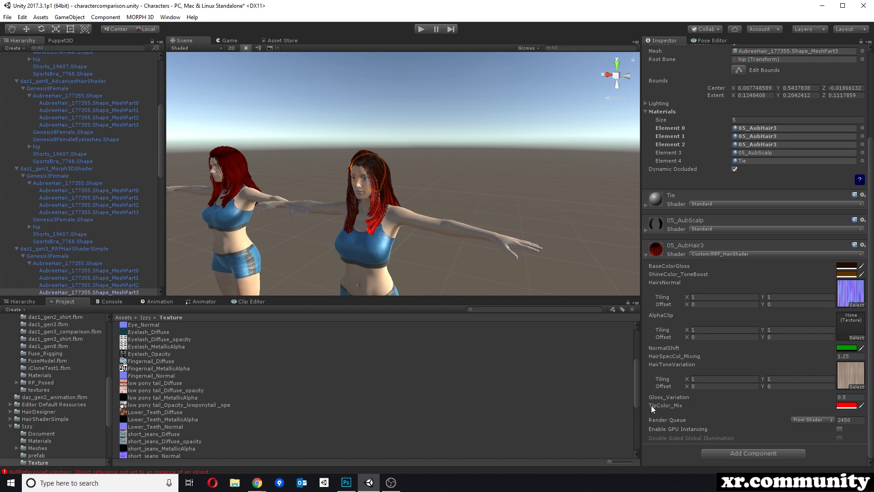
pyautogui.scroll(3, 414, 155)
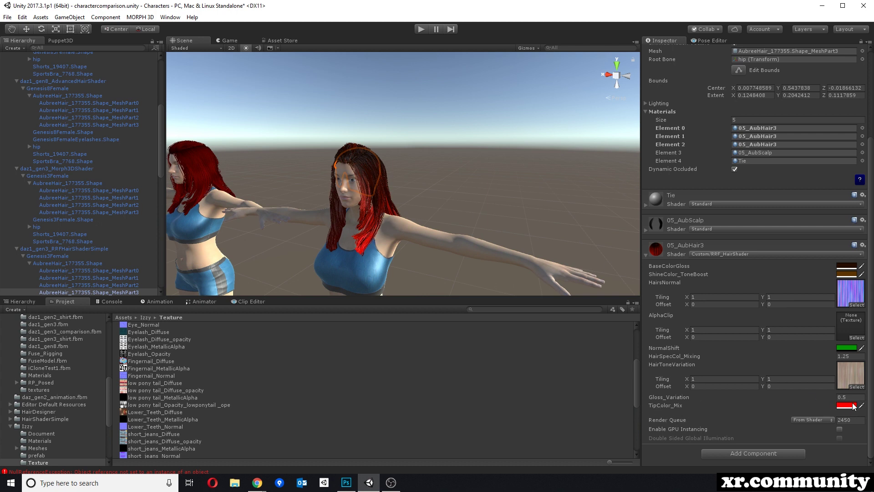
# Browse the Custom shader variants available for the 05_AubHair3 material, keeping RRF_HairShader, and view the character from another angle
pyautogui.click(749, 254)
pyautogui.moveTo(746, 224)
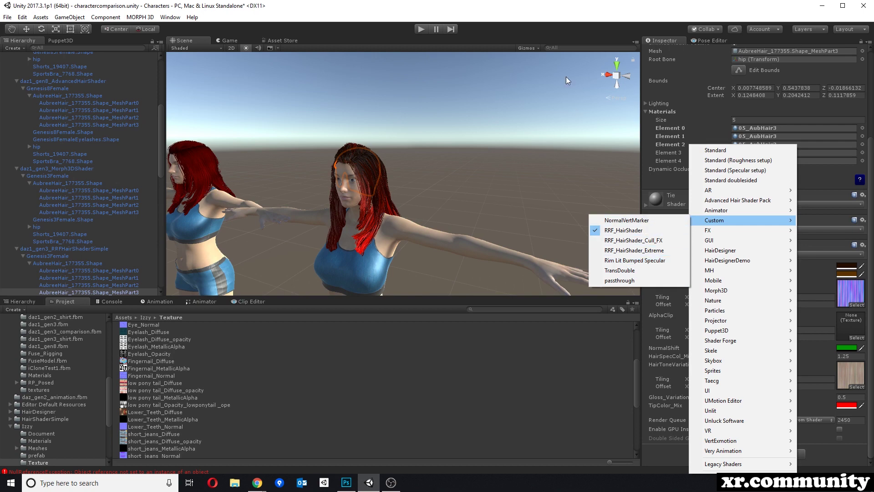
pyautogui.click(577, 1)
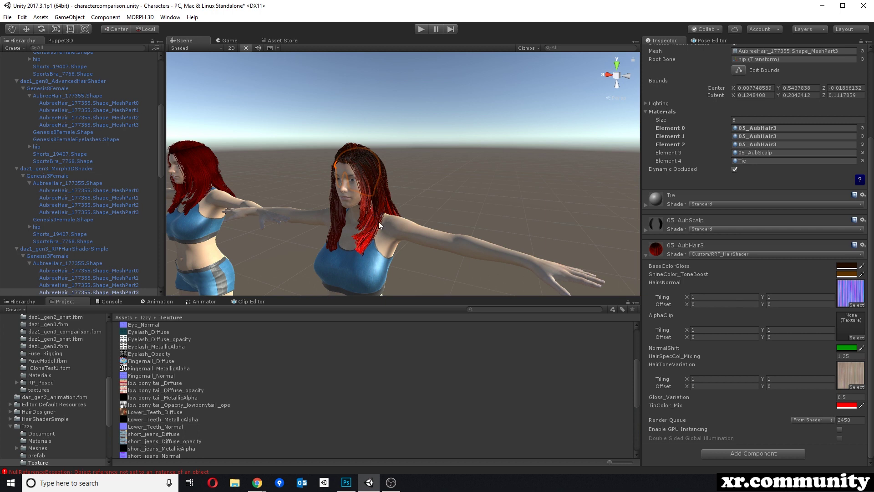
pyautogui.keyDown('alt'); pyautogui.moveTo(431, 182); pyautogui.dragTo(427, 169); pyautogui.keyUp('alt')
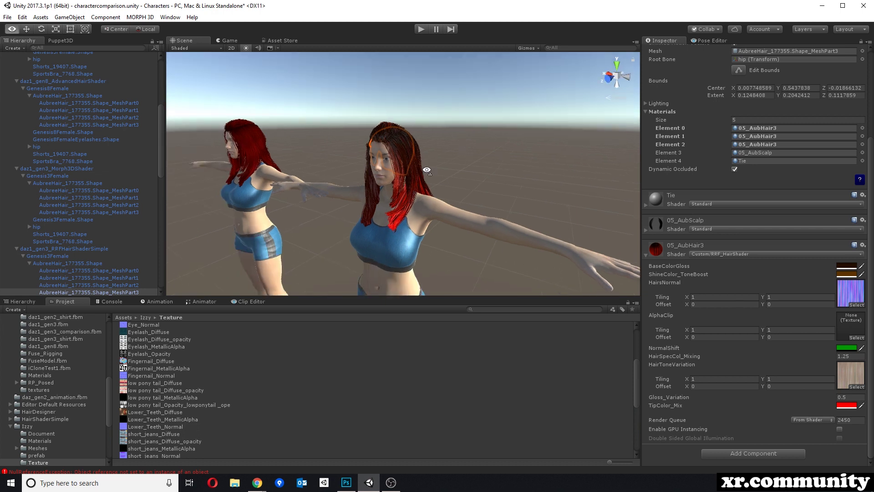
# Switch to Chrome to view the Hair Shader Simple page on the Unity Asset Store, and return to Unity
pyautogui.moveTo(258, 482)
pyautogui.click(285, 444)
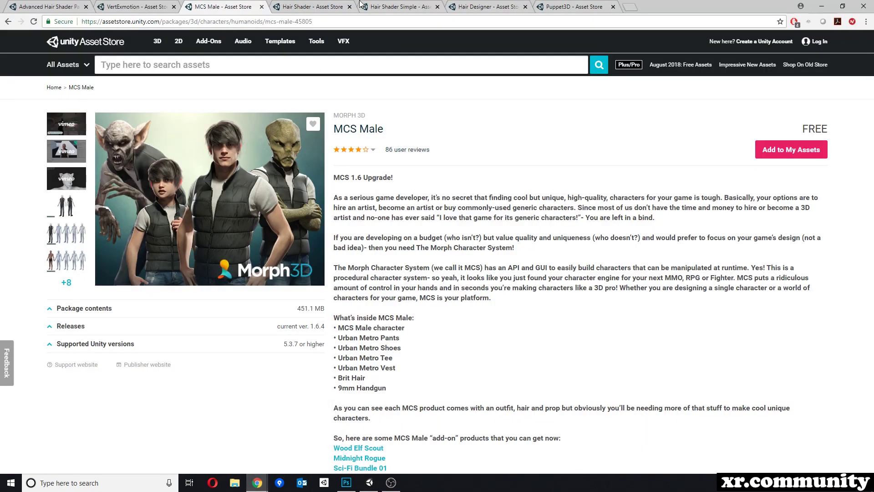
pyautogui.click(311, 6)
pyautogui.click(378, 6)
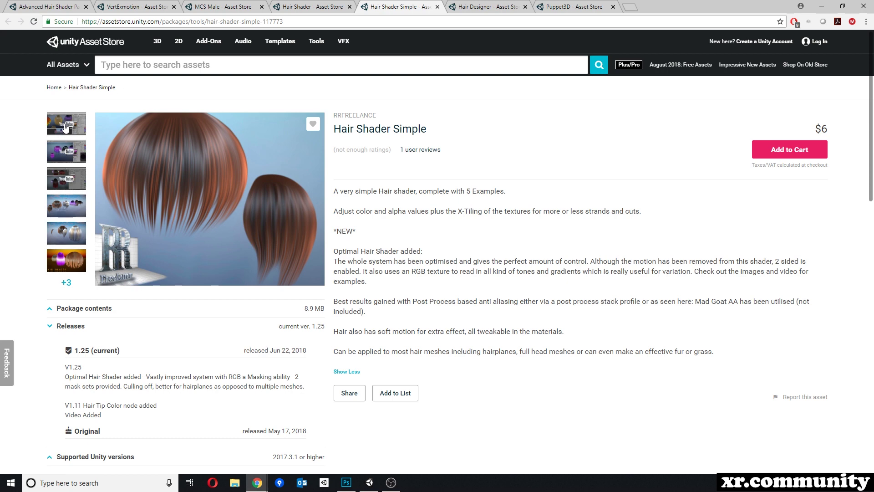
pyautogui.click(369, 483)
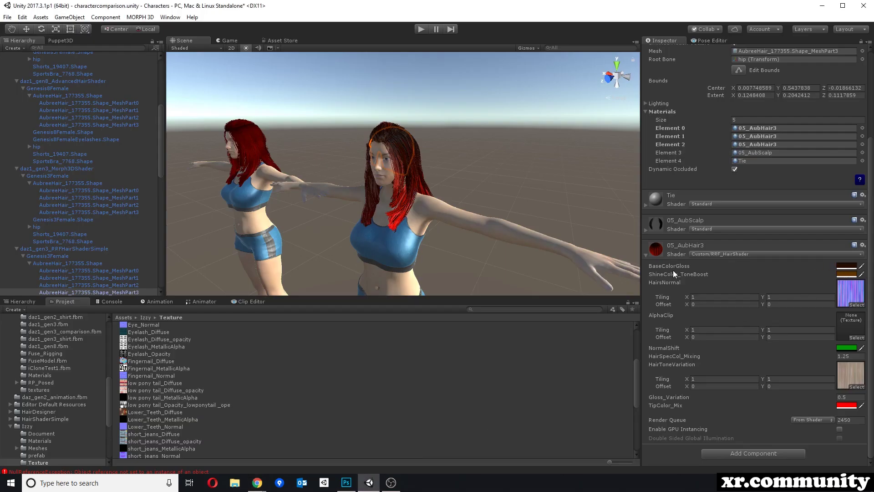
# Adjust the alpha of the BaseColorGloss colour on the 05_AubHair3 material
pyautogui.click(846, 266)
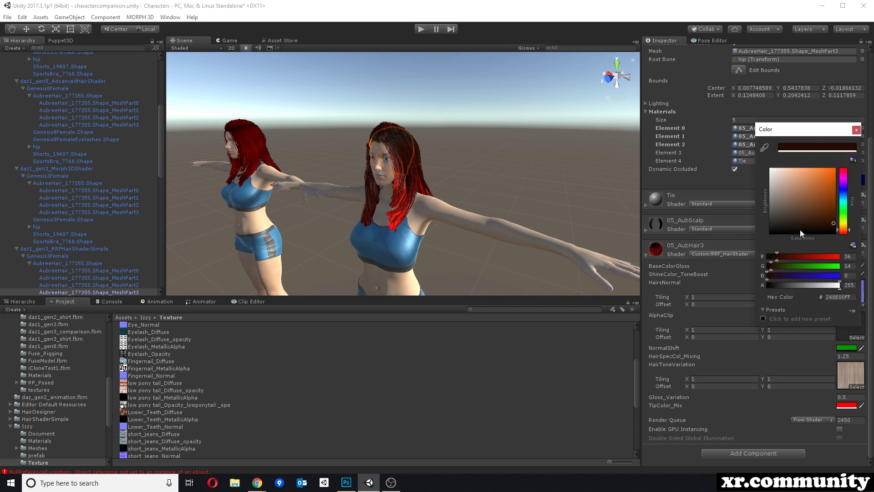
pyautogui.moveTo(826, 285); pyautogui.dragTo(845, 285)
pyautogui.click(856, 129)
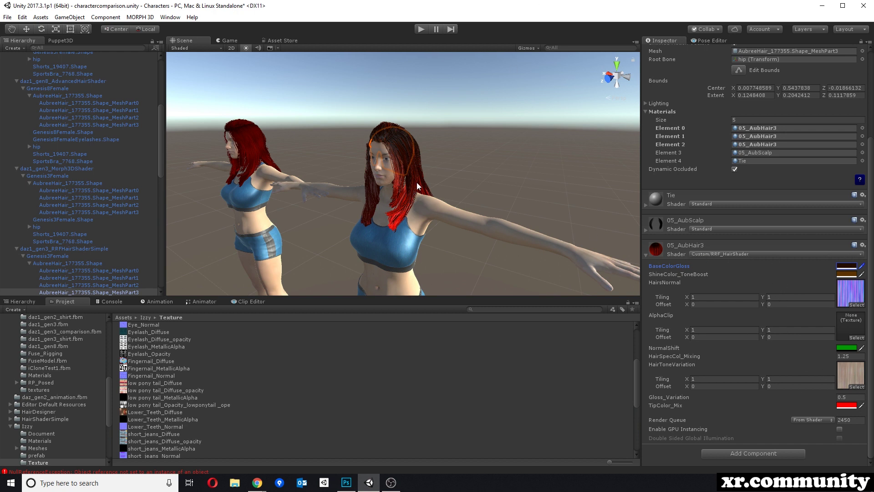
# Examine the RRF-shaded hair up close from the character's side
pyautogui.scroll(5, 448, 172)
pyautogui.moveTo(469, 171); pyautogui.dragTo(435, 163, button='right')
pyautogui.moveTo(409, 163); pyautogui.dragTo(403, 163, button='middle')
pyautogui.moveTo(403, 164); pyautogui.dragTo(429, 205, button='right')
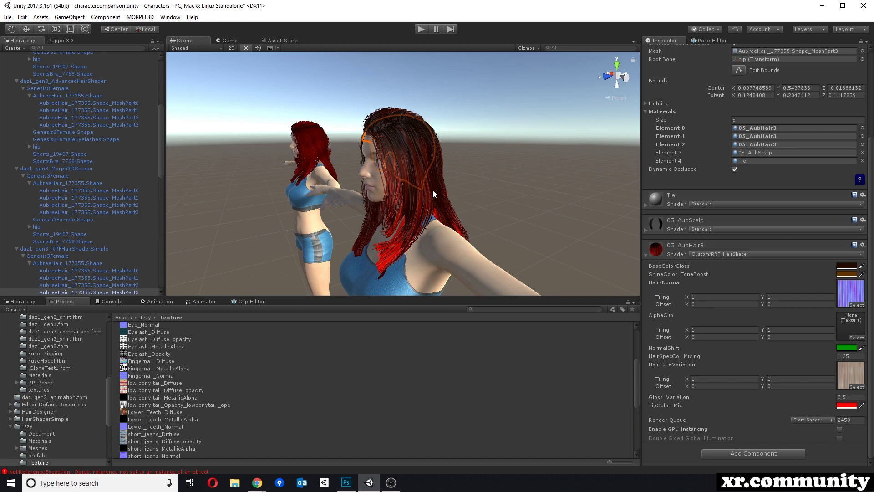
# Select AubreeHair_177355.Shape_MeshPart2 of the daz1_gen3_taecgHairShader character and examine its 05_AubHair4 material using Taecg/Hair/HairBasic
pyautogui.scroll(-5, 412, 190)
pyautogui.keyDown('alt'); pyautogui.moveTo(572, 222); pyautogui.dragTo(413, 176); pyautogui.keyUp('alt')
pyautogui.scroll(3, 412, 176)
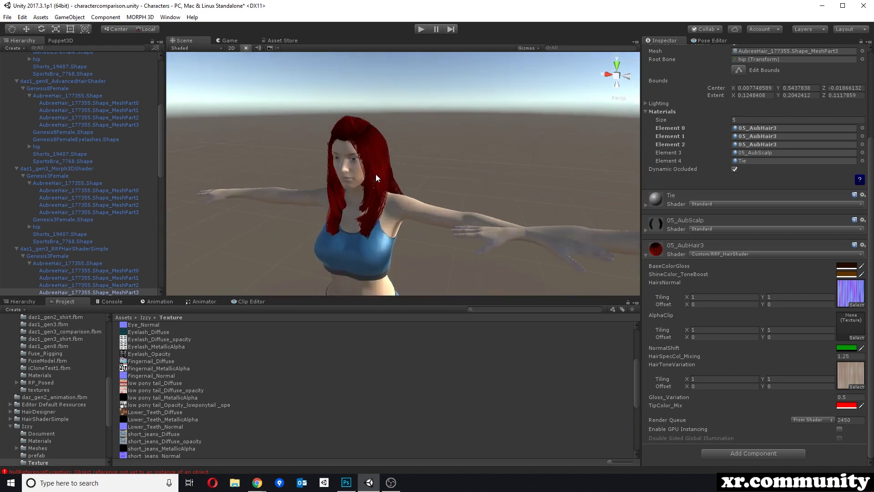
pyautogui.click(377, 174)
pyautogui.scroll(-3, 126, 226)
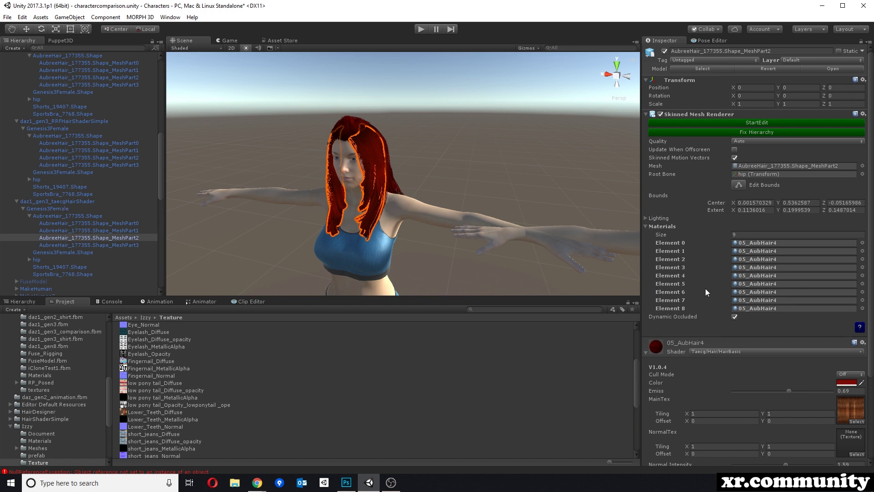
pyautogui.scroll(-5, 736, 302)
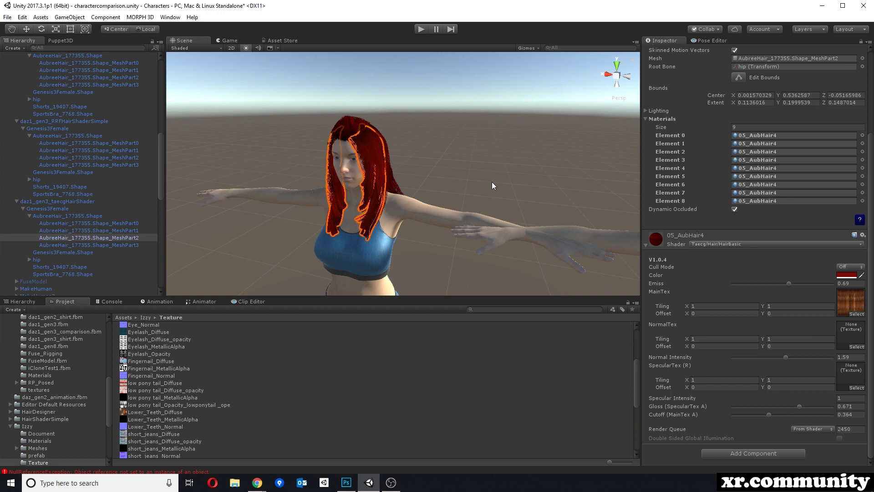
# View the taecg-shaded hair deselected beside the RRF character, and reselect its AubreeHair_177355.Shape_MeshPart2 mesh
pyautogui.scroll(-5, 492, 182)
pyautogui.scroll(3, 392, 177)
pyautogui.click(422, 135)
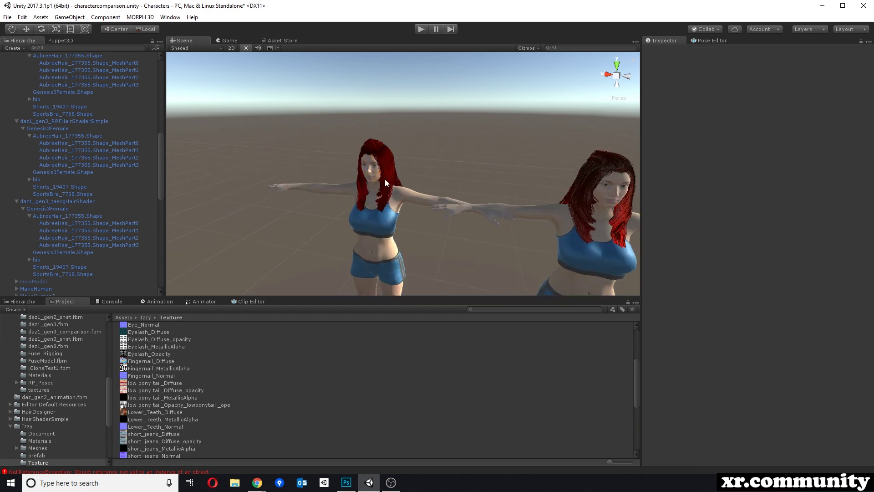
pyautogui.scroll(3, 386, 183)
pyautogui.click(379, 158)
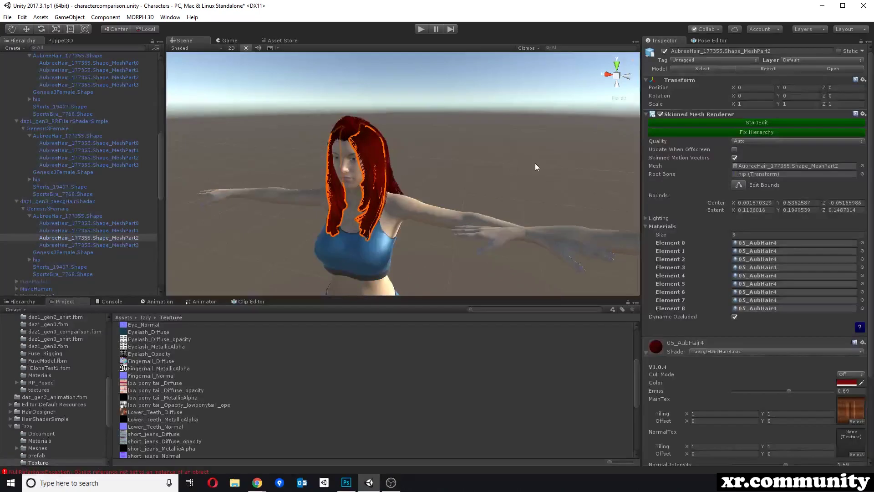
# Clear the selection and compare the hair of the whole row of Genesis characters from a distance and several angles
pyautogui.scroll(-6, 540, 172)
pyautogui.moveTo(539, 174); pyautogui.dragTo(537, 167, button='right')
pyautogui.moveTo(537, 167); pyautogui.dragTo(428, 172, button='middle')
pyautogui.scroll(-1, 437, 182)
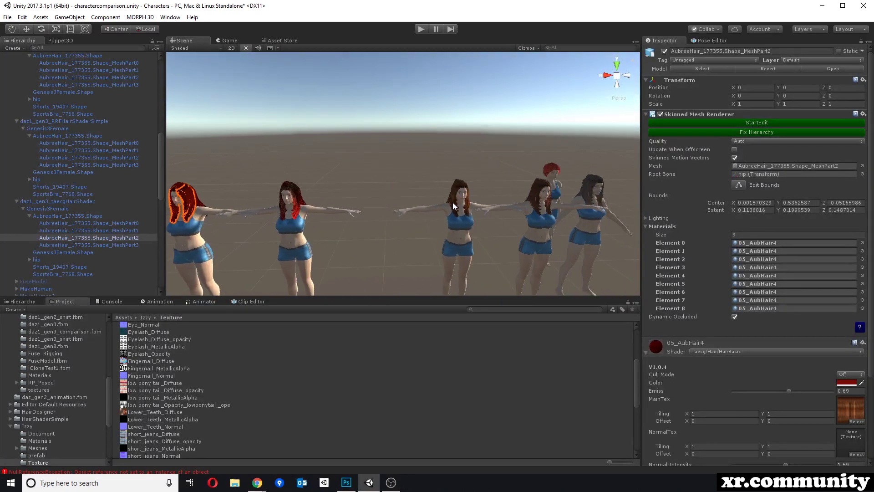
pyautogui.click(453, 197)
pyautogui.click(438, 134)
pyautogui.keyDown('alt'); pyautogui.moveTo(438, 134); pyautogui.dragTo(575, 179); pyautogui.keyUp('alt')
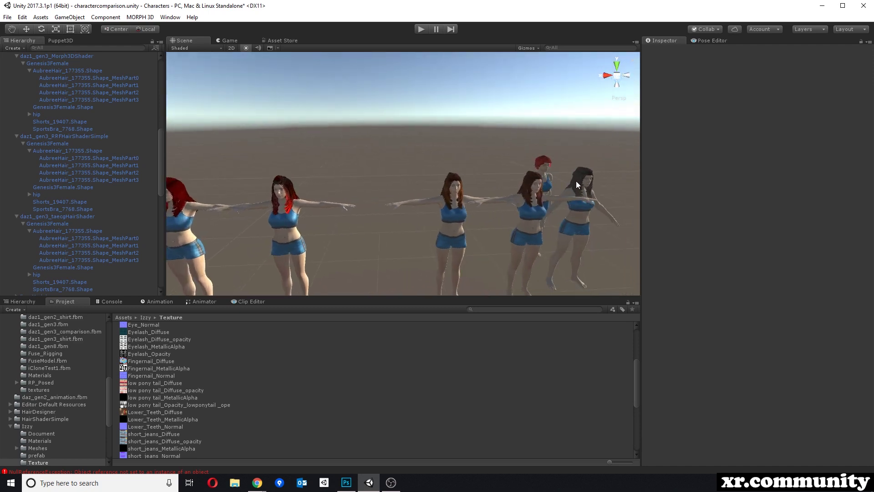
pyautogui.keyDown('alt'); pyautogui.moveTo(594, 166); pyautogui.dragTo(524, 189); pyautogui.keyUp('alt')
pyautogui.scroll(3, 498, 213)
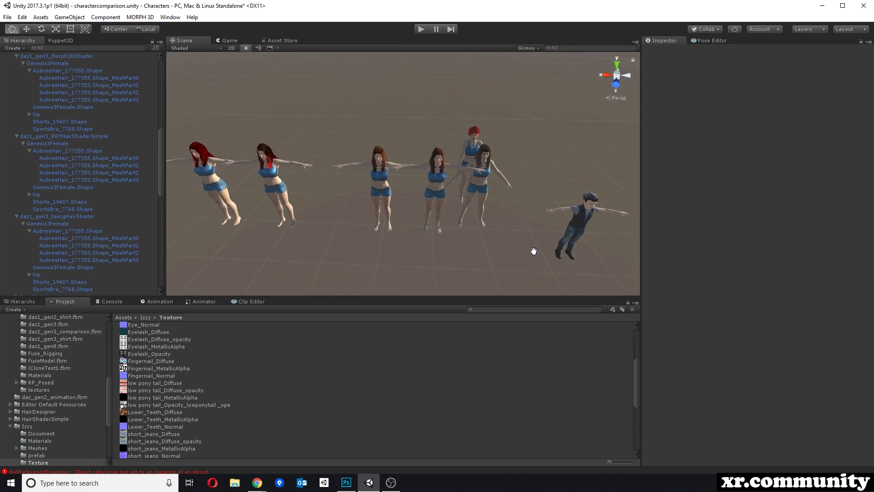
# Tour the remaining characters in the scene, from the Genesis row to the purple-shirted man and the group beyond the long-haired woman
pyautogui.moveTo(534, 251); pyautogui.dragTo(419, 233, button='middle')
pyautogui.moveTo(520, 238); pyautogui.dragTo(428, 225, button='middle')
pyautogui.scroll(2, 435, 222)
pyautogui.moveTo(465, 222)
pyautogui.keyDown('alt'); pyautogui.mouseDown()
pyautogui.moveTo(430, 207)
pyautogui.moveTo(476, 207)
pyautogui.moveTo(458, 225)
pyautogui.mouseUp(); pyautogui.keyUp('alt')
pyautogui.moveTo(458, 222); pyautogui.dragTo(359, 174, button='middle')
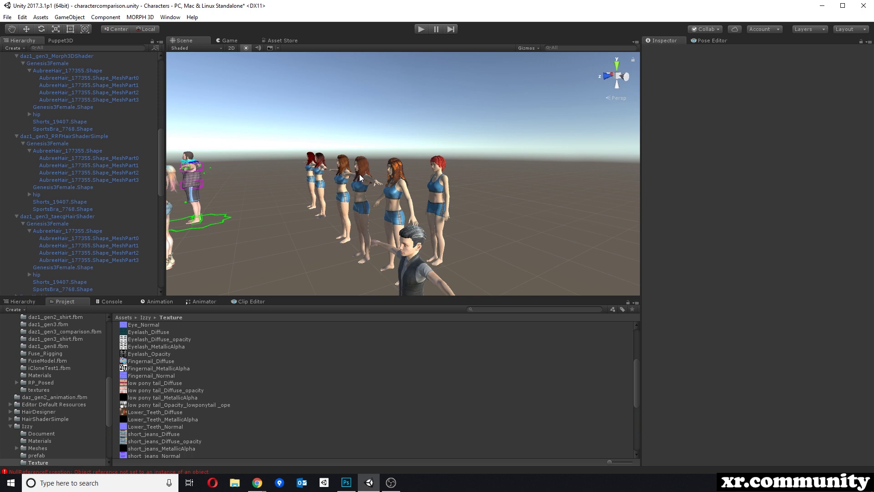
pyautogui.keyDown('alt'); pyautogui.moveTo(391, 100); pyautogui.dragTo(444, 158); pyautogui.keyUp('alt')
pyautogui.moveTo(499, 163); pyautogui.dragTo(424, 181, button='middle')
pyautogui.moveTo(481, 187); pyautogui.dragTo(423, 194, button='middle')
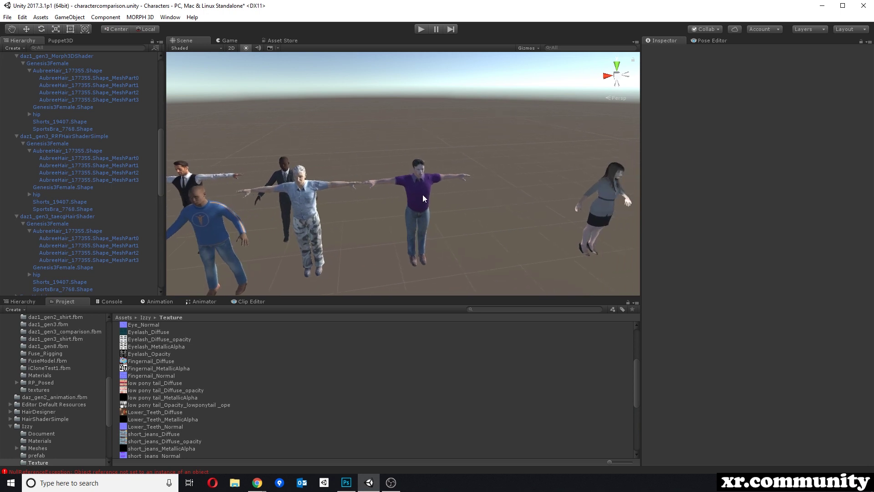
pyautogui.moveTo(422, 195); pyautogui.dragTo(487, 190, button='right')
pyautogui.moveTo(512, 179); pyautogui.dragTo(406, 203, button='middle')
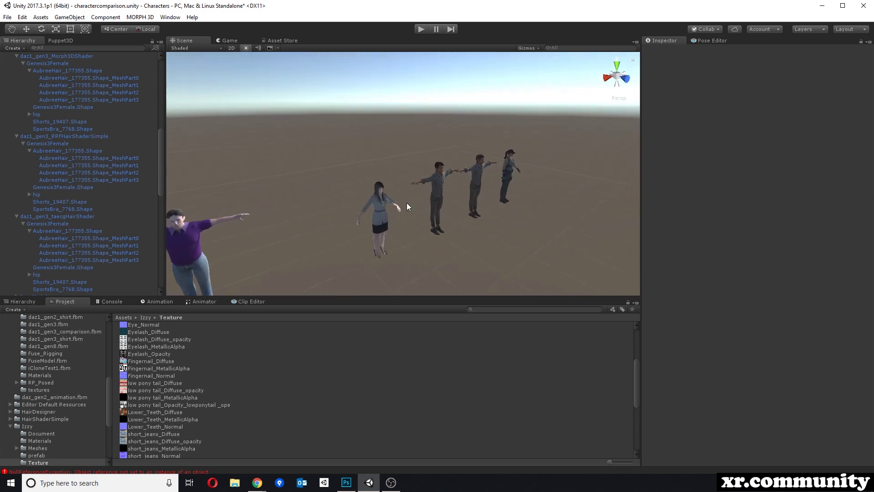
pyautogui.moveTo(407, 203); pyautogui.dragTo(374, 193, button='right')
pyautogui.moveTo(495, 192); pyautogui.dragTo(391, 211, button='middle')
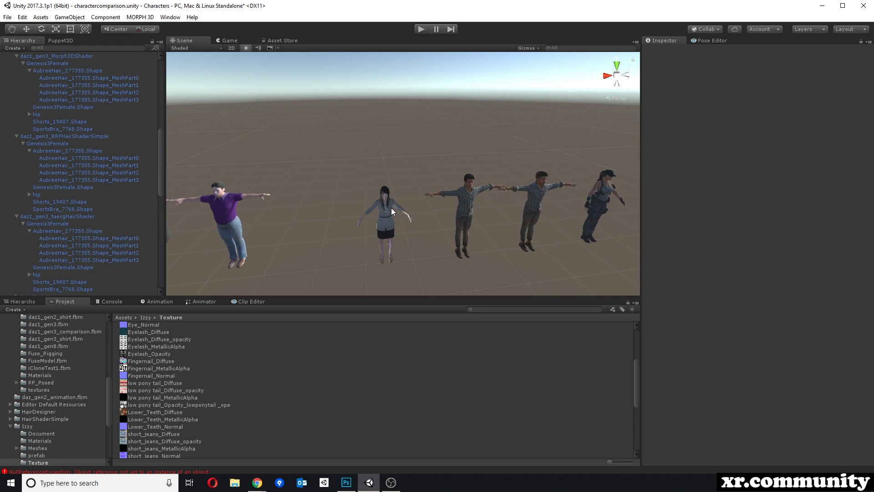
pyautogui.keyDown('alt'); pyautogui.moveTo(453, 175); pyautogui.dragTo(324, 145); pyautogui.keyUp('alt')
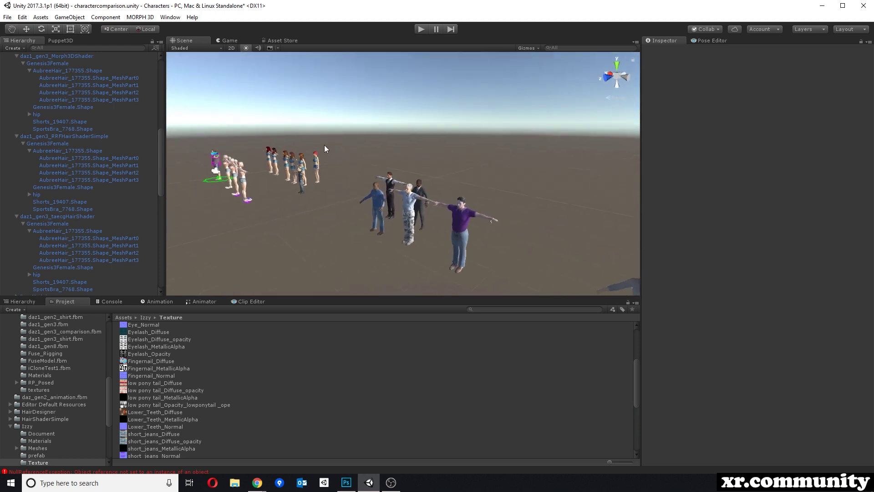
# Select the MakeHuman character's hidden short01Mesh hair and toggle its visibility on and off
pyautogui.scroll(2, 336, 182)
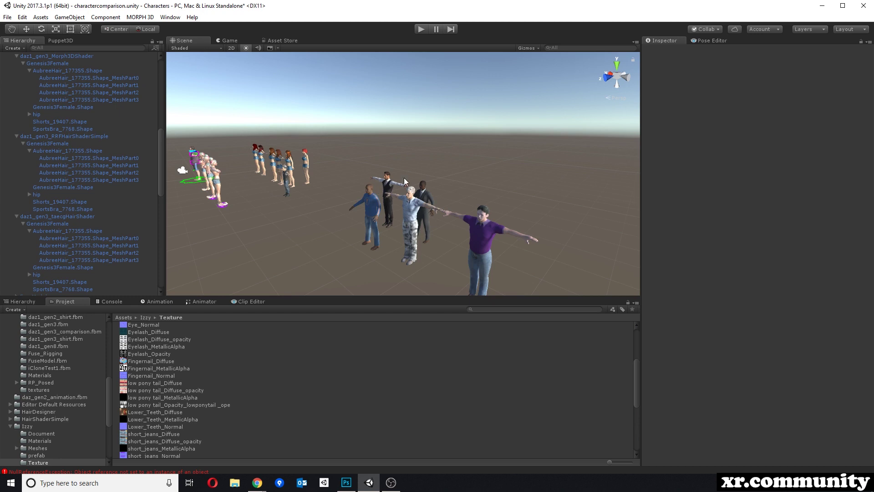
pyautogui.scroll(7, 428, 164)
pyautogui.moveTo(485, 193); pyautogui.dragTo(390, 180, button='middle')
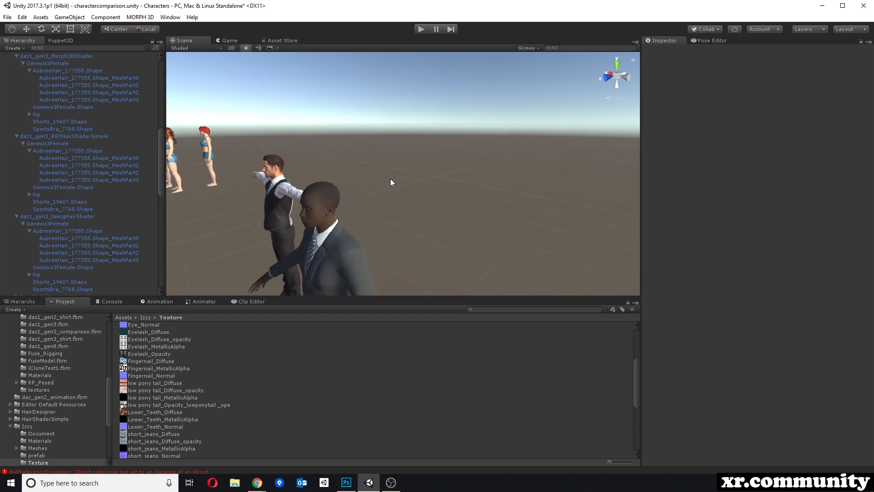
pyautogui.moveTo(391, 179); pyautogui.dragTo(365, 181, button='right')
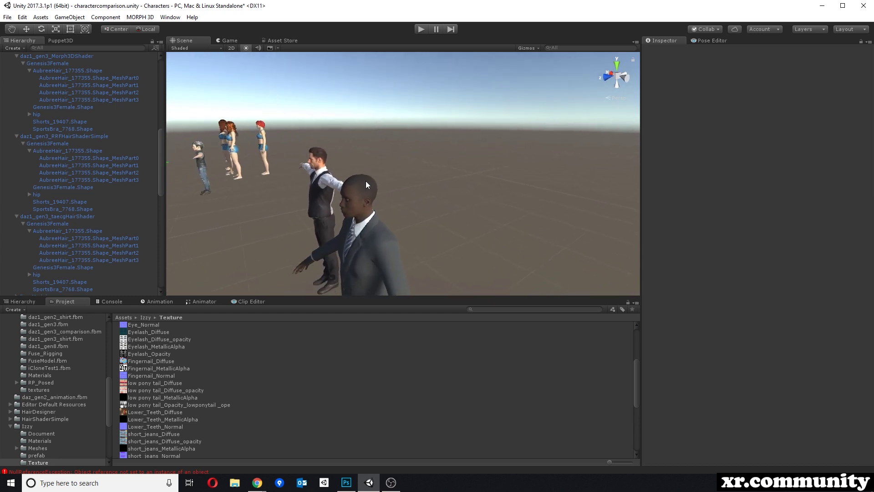
pyautogui.scroll(-3, 394, 187)
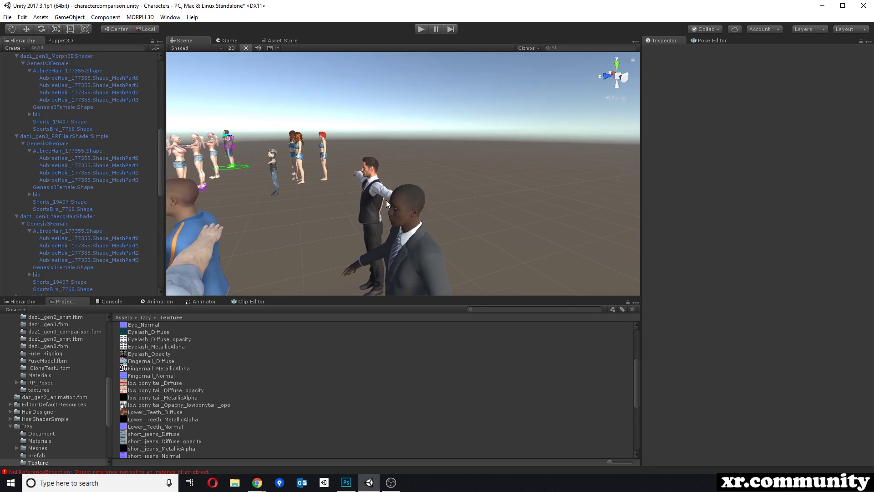
pyautogui.moveTo(449, 191); pyautogui.dragTo(401, 195, button='right')
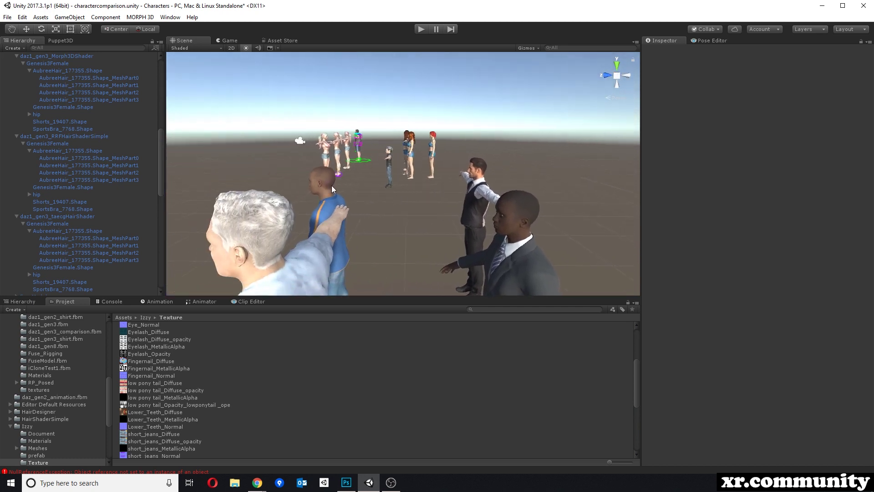
pyautogui.click(322, 180)
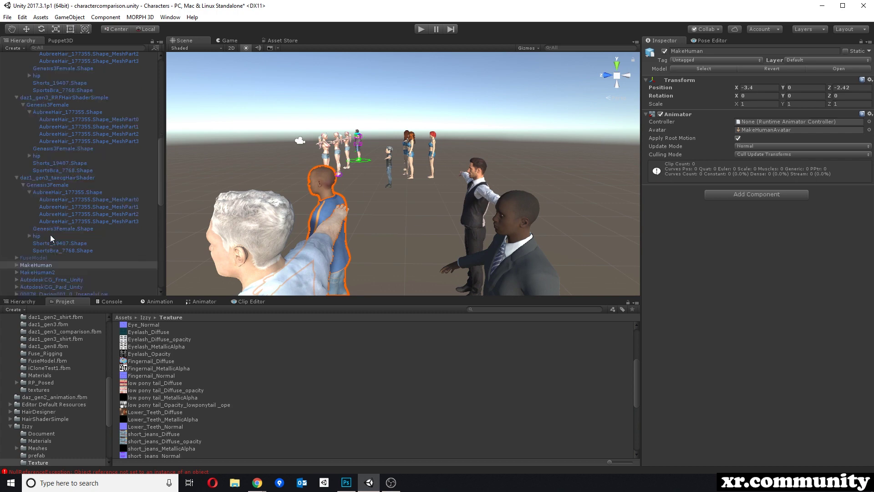
pyautogui.click(16, 182)
pyautogui.click(50, 241)
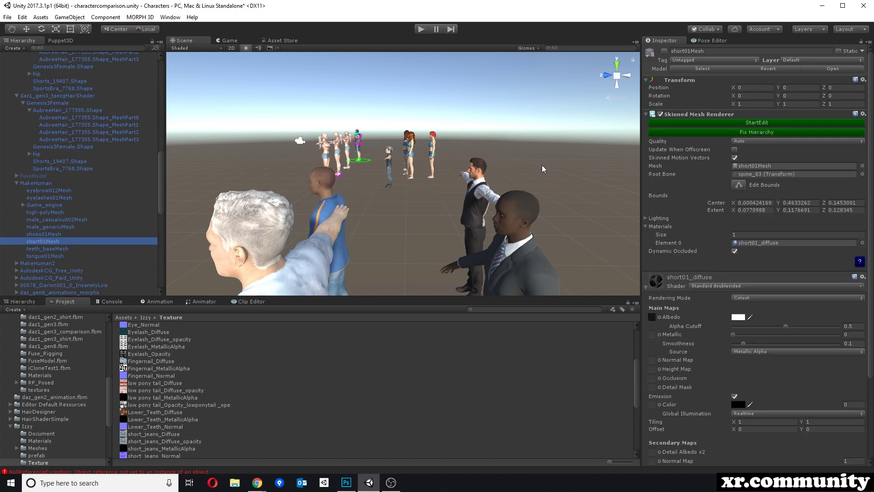
pyautogui.click(665, 51)
pyautogui.click(665, 51)
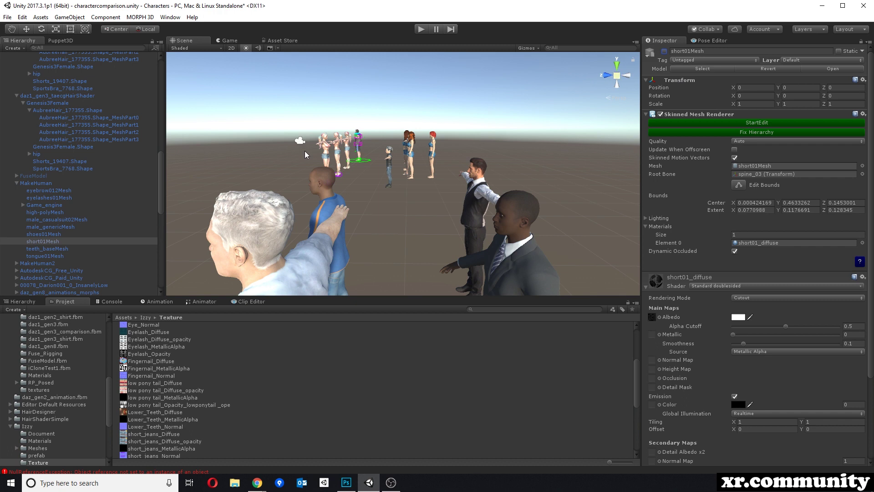
# Frame the suited MakeHuman2 character, expand its hierarchy and inspect its high-polyMesh and male_elegantsuit01Mesh parts
pyautogui.moveTo(443, 184); pyautogui.dragTo(460, 185, button='right')
pyautogui.click(469, 187)
pyautogui.press('f')
pyautogui.moveTo(540, 231); pyautogui.dragTo(491, 188, button='right')
pyautogui.click(16, 263)
pyautogui.scroll(-5, 58, 286)
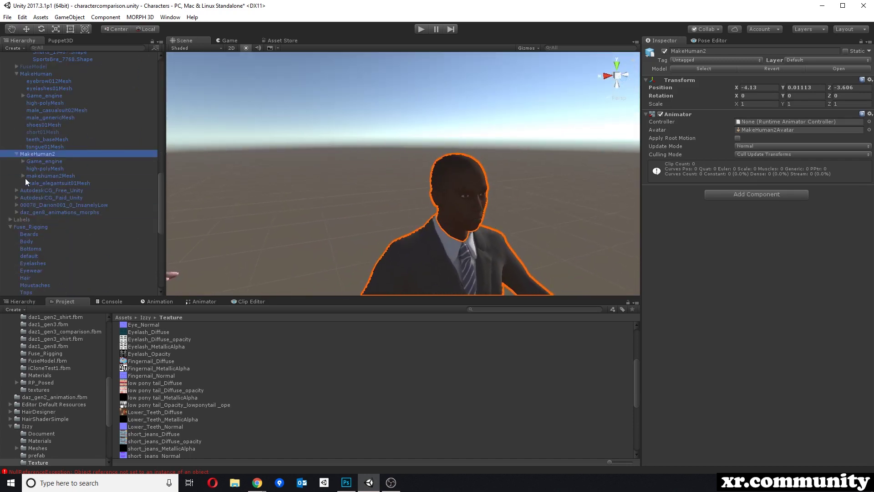
pyautogui.click(51, 168)
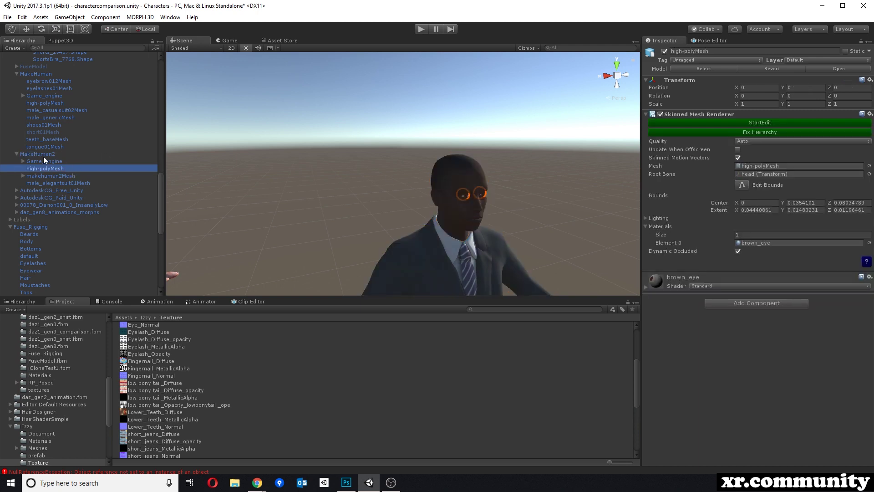
pyautogui.click(47, 183)
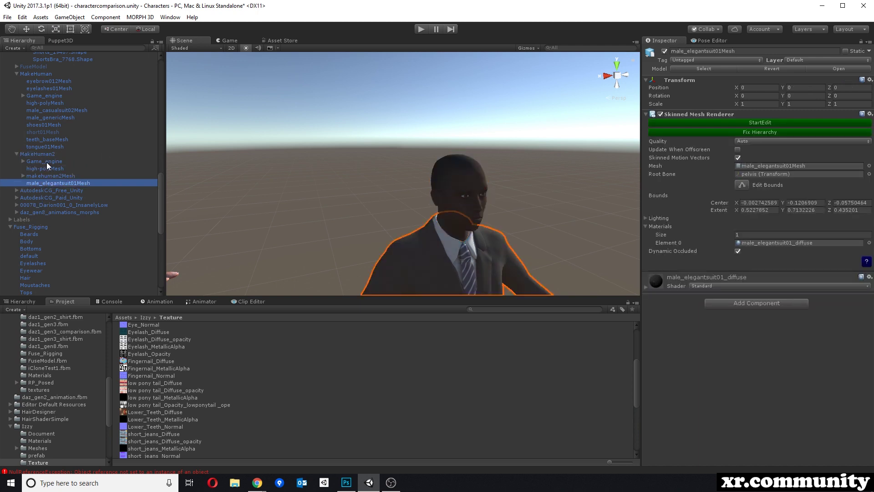
# Expand and select MakeHuman2's makehuman2Mesh, and enable the Hair and Mo layers in its Hair Designer component
pyautogui.click(21, 175)
pyautogui.click(30, 176)
pyautogui.scroll(-3, 768, 279)
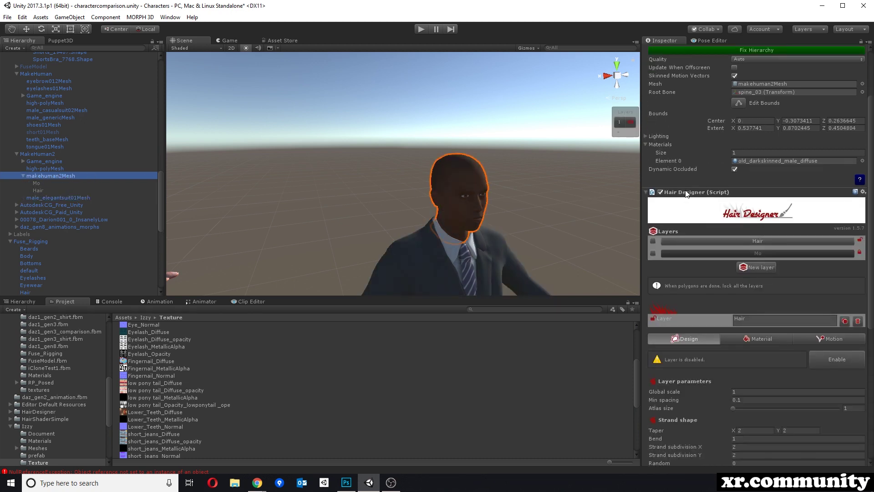
pyautogui.scroll(-2, 728, 198)
pyautogui.click(653, 186)
pyautogui.click(652, 199)
pyautogui.moveTo(456, 149); pyautogui.dragTo(436, 158, button='middle')
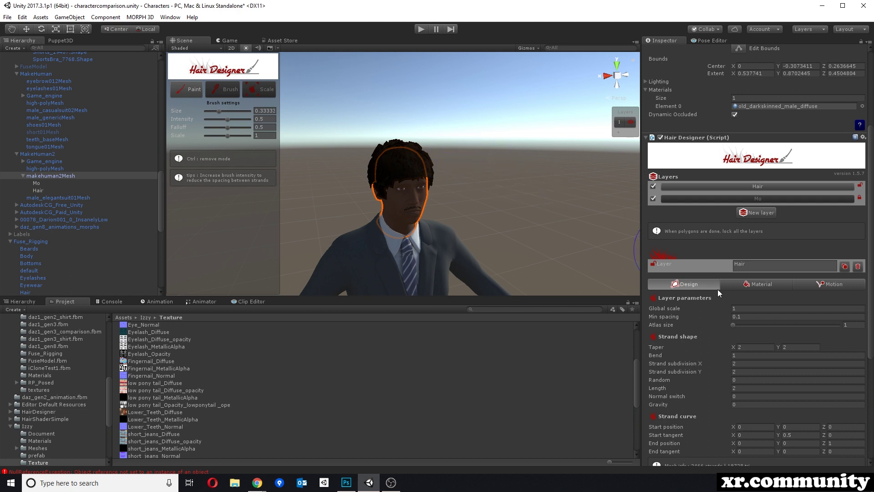
# Choose the Brush tool for the Hair layer, try strand subdivision X at 1 and set it back to 2
pyautogui.scroll(-3, 763, 345)
pyautogui.click(225, 90)
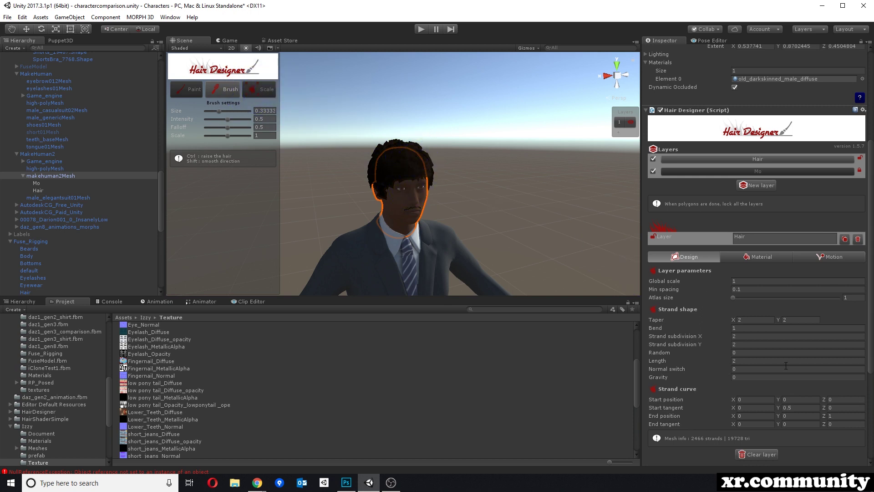
pyautogui.scroll(-4, 786, 364)
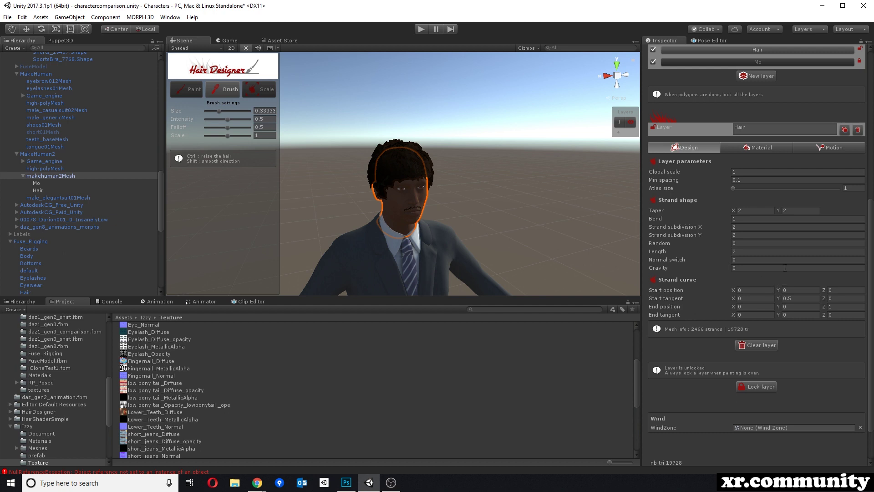
pyautogui.click(745, 225)
pyautogui.write('1')
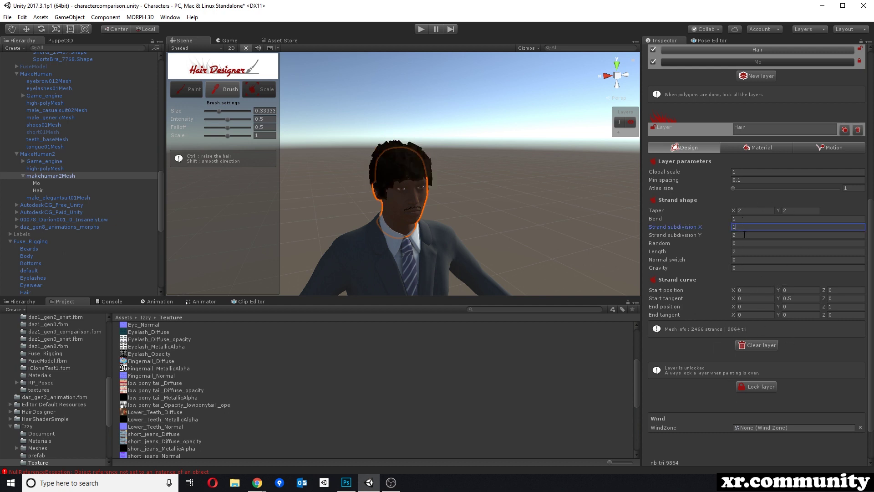
pyautogui.write('2')
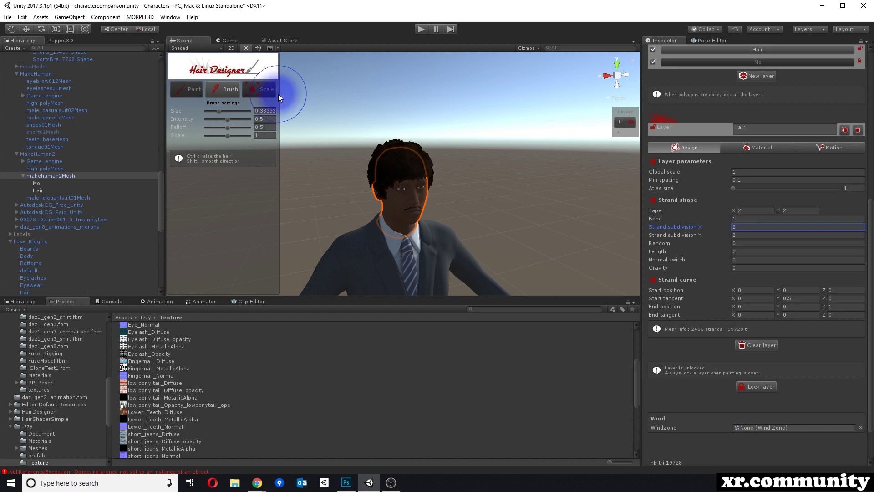
# Show the Hair layer's material settings, and open the Texture Generator for a look before closing it
pyautogui.click(758, 149)
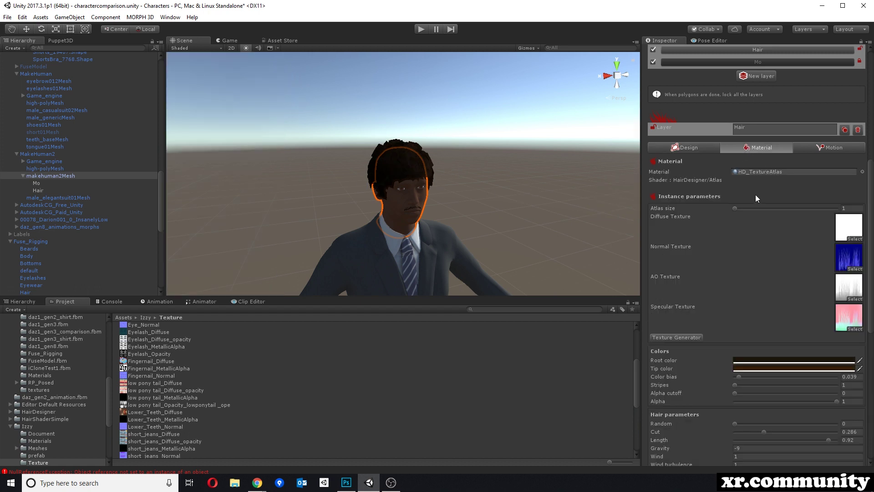
pyautogui.scroll(-2, 767, 234)
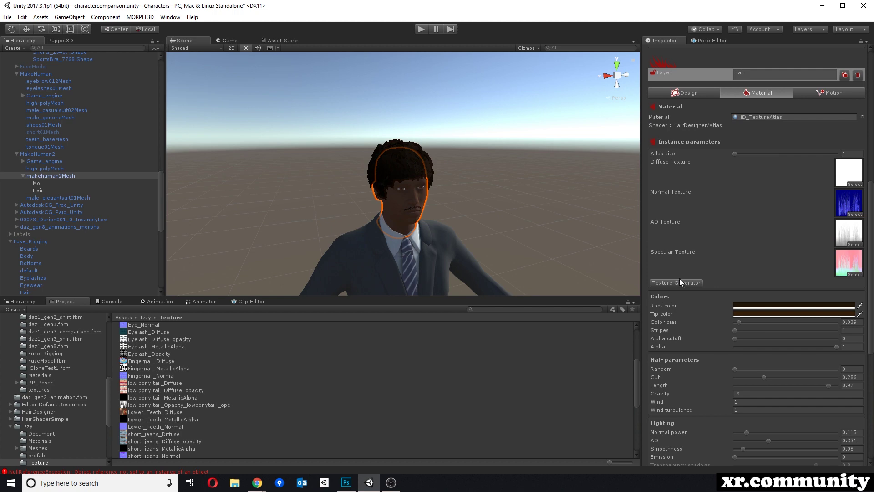
pyautogui.scroll(2, 716, 257)
pyautogui.click(679, 337)
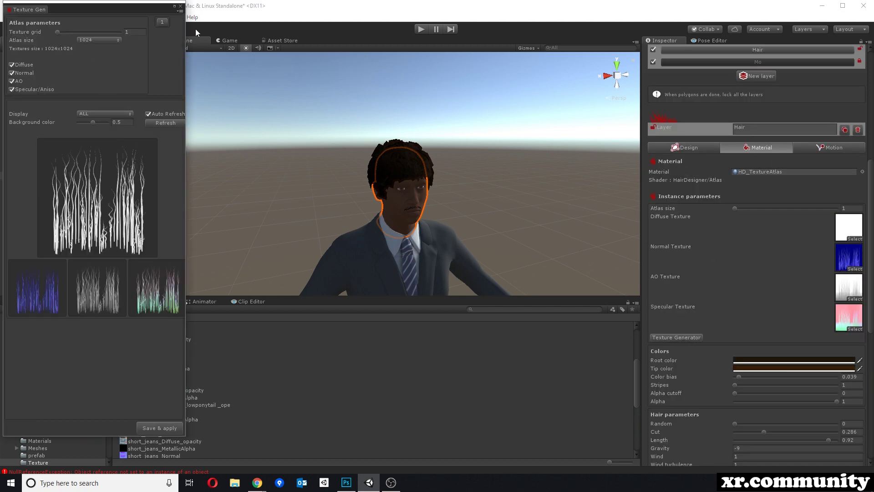
pyautogui.click(181, 6)
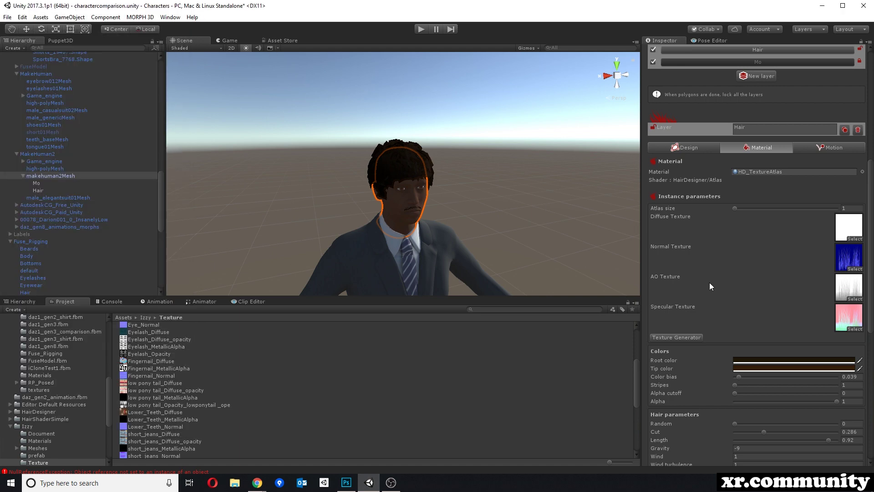
# Review the Hair layer's textures and its color, hair, lighting, specular and translucency parameters
pyautogui.scroll(-12, 840, 301)
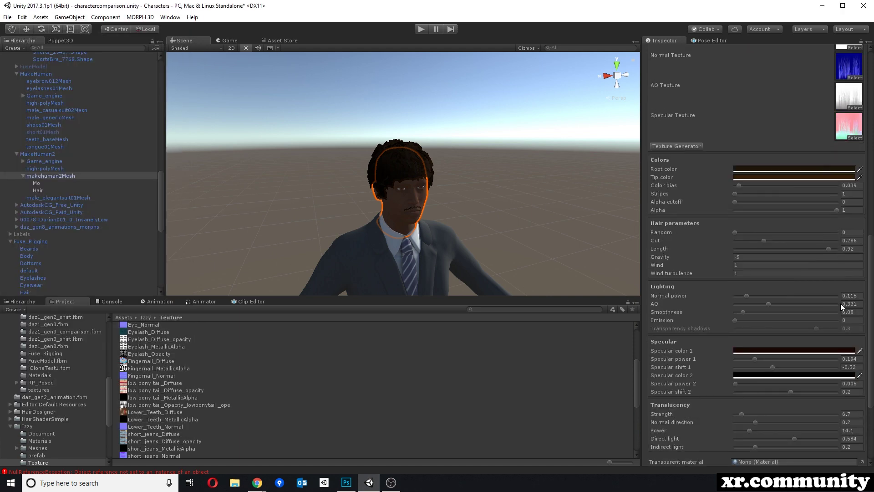
pyautogui.scroll(3, 812, 308)
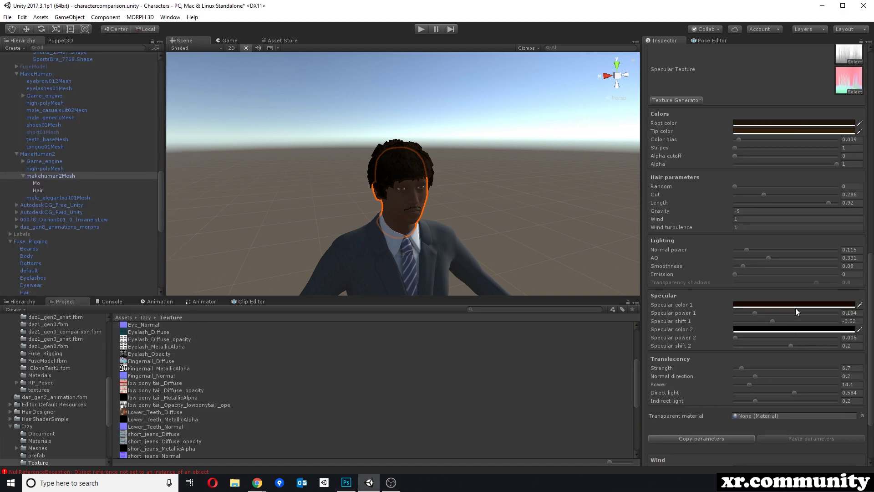
pyautogui.scroll(2, 782, 336)
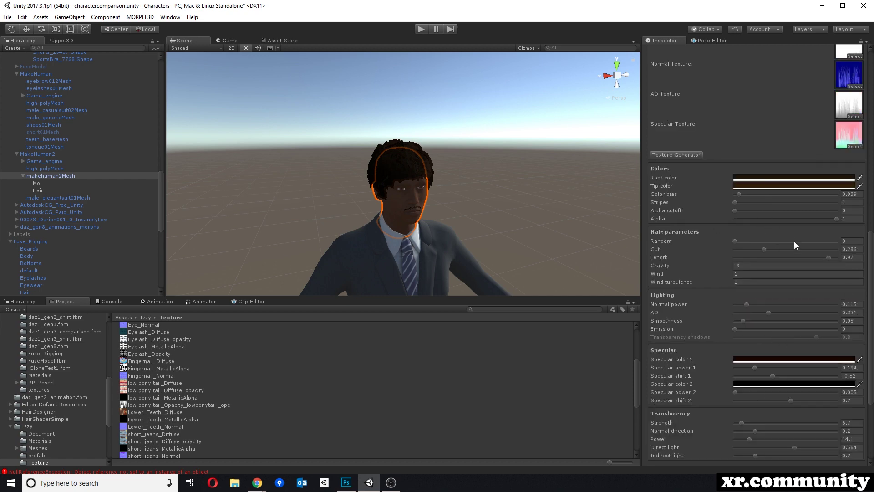
pyautogui.scroll(2, 793, 241)
pyautogui.scroll(3, 851, 187)
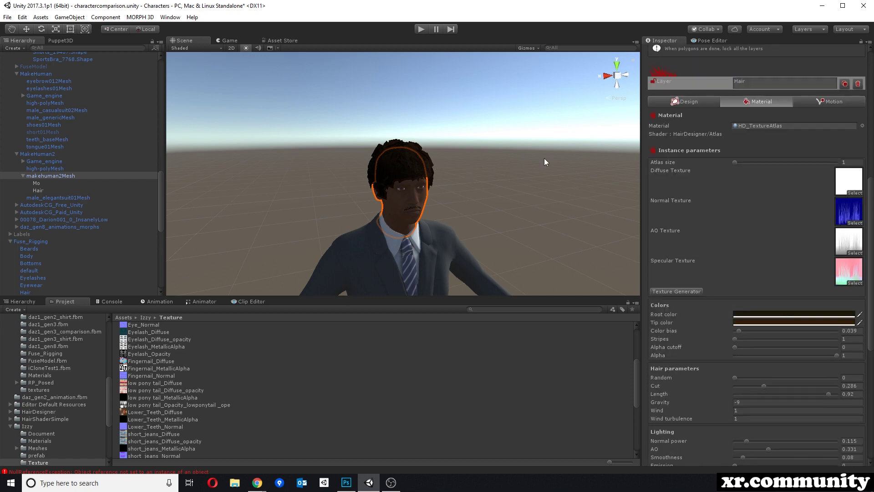
pyautogui.scroll(3, 803, 241)
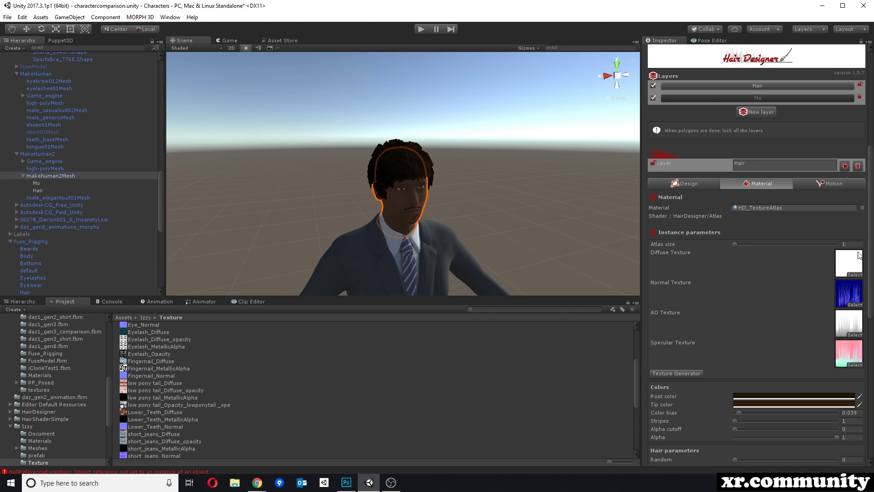
pyautogui.scroll(-6, 863, 255)
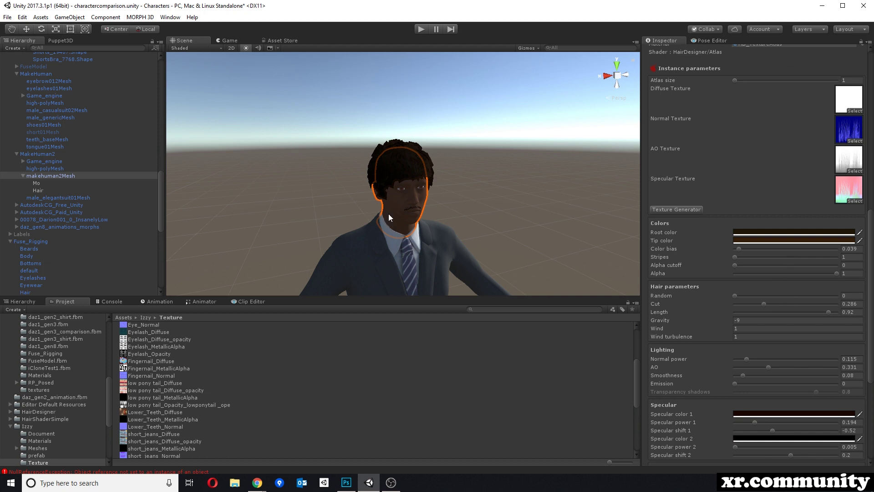
pyautogui.scroll(-7, 761, 281)
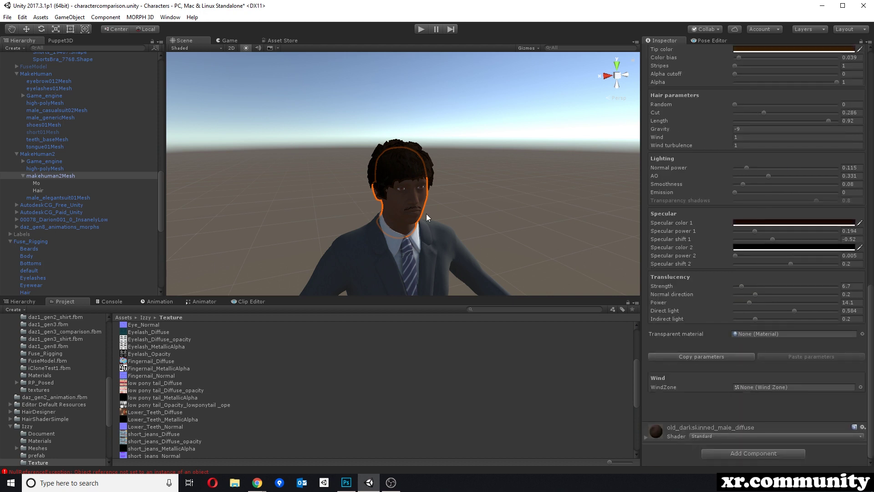
# Examine the suited character's designed hair and moustache from the side, the front and a distance
pyautogui.moveTo(429, 218); pyautogui.dragTo(403, 202, button='middle')
pyautogui.moveTo(365, 119)
pyautogui.keyDown('alt'); pyautogui.mouseDown()
pyautogui.moveTo(306, 131)
pyautogui.moveTo(357, 132)
pyautogui.mouseUp(); pyautogui.keyUp('alt')
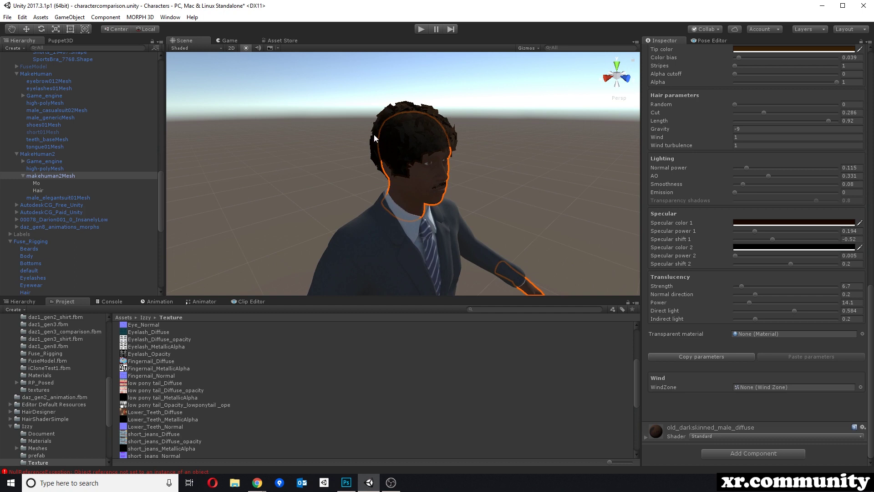
pyautogui.keyDown('alt'); pyautogui.moveTo(367, 151); pyautogui.dragTo(342, 137); pyautogui.keyUp('alt')
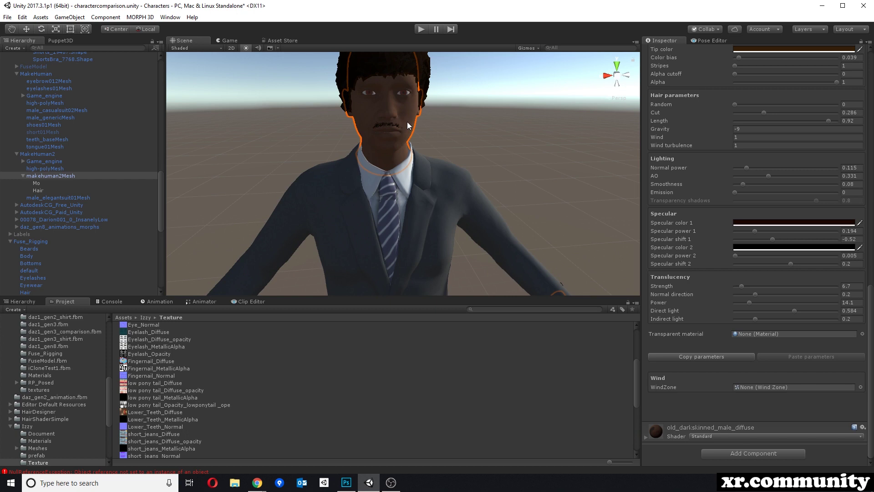
pyautogui.keyDown('alt'); pyautogui.moveTo(484, 120); pyautogui.dragTo(463, 132); pyautogui.keyUp('alt')
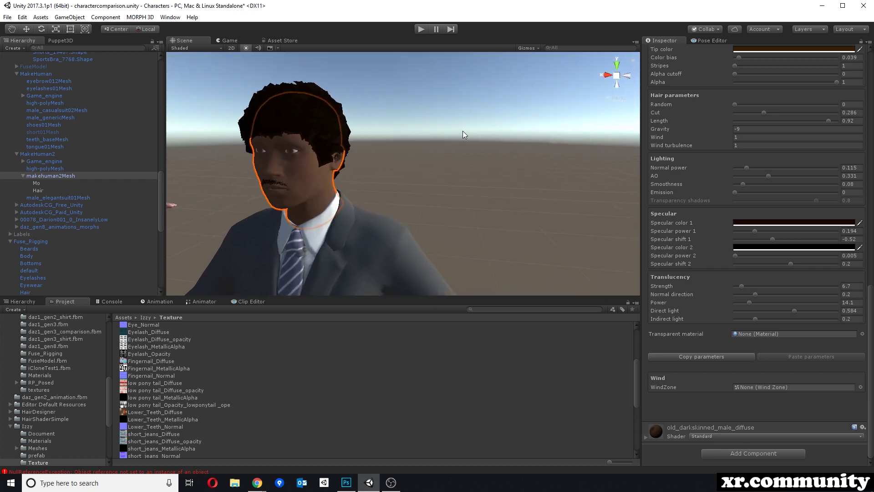
pyautogui.scroll(-5, 463, 131)
pyautogui.scroll(3, 421, 153)
pyautogui.moveTo(368, 166); pyautogui.dragTo(401, 173, button='middle')
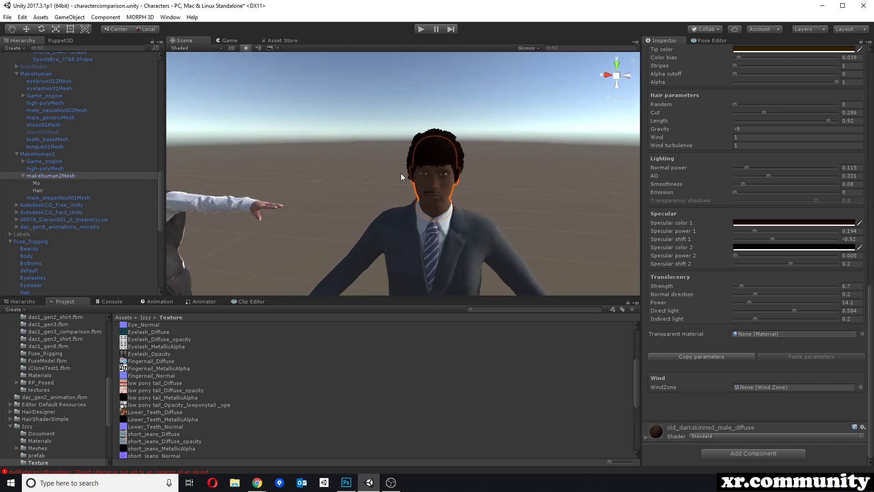
pyautogui.keyDown('alt'); pyautogui.moveTo(400, 173); pyautogui.dragTo(416, 182); pyautogui.keyUp('alt')
pyautogui.moveTo(416, 181); pyautogui.dragTo(462, 144, button='middle')
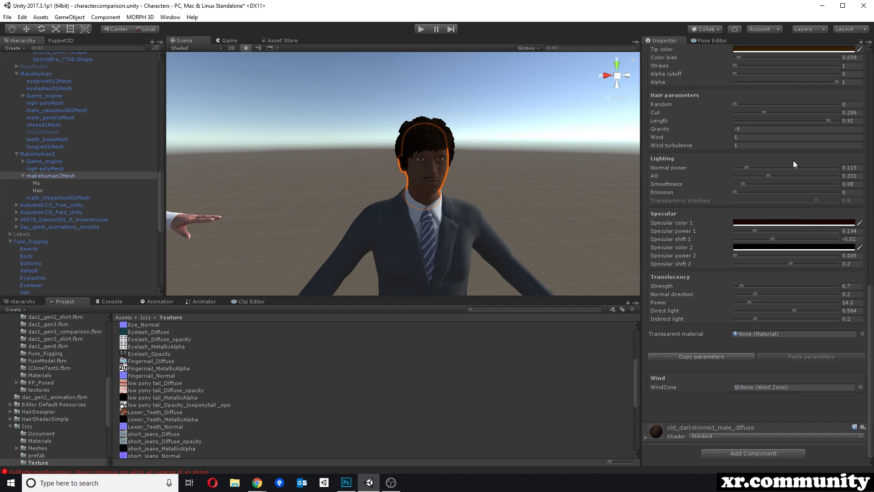
pyautogui.moveTo(486, 117); pyautogui.dragTo(458, 139, button='middle')
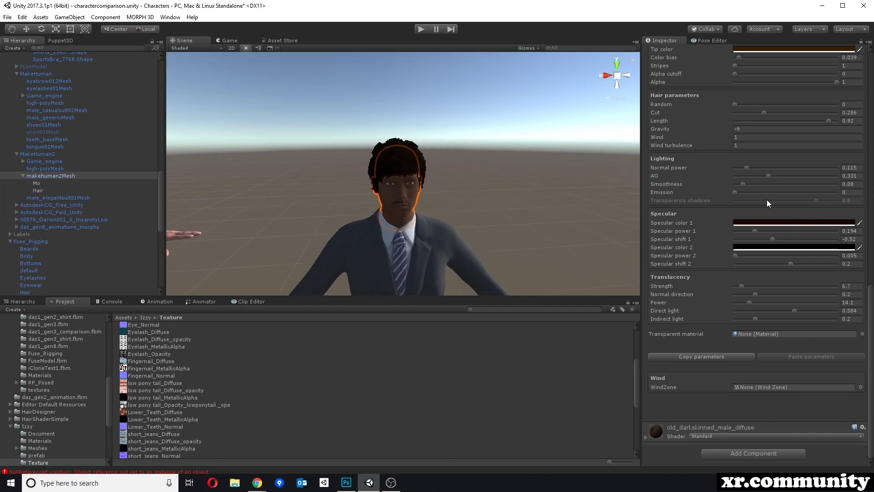
# Return to the Hair layer's design settings and lock the layer
pyautogui.scroll(3, 792, 229)
pyautogui.scroll(8, 791, 228)
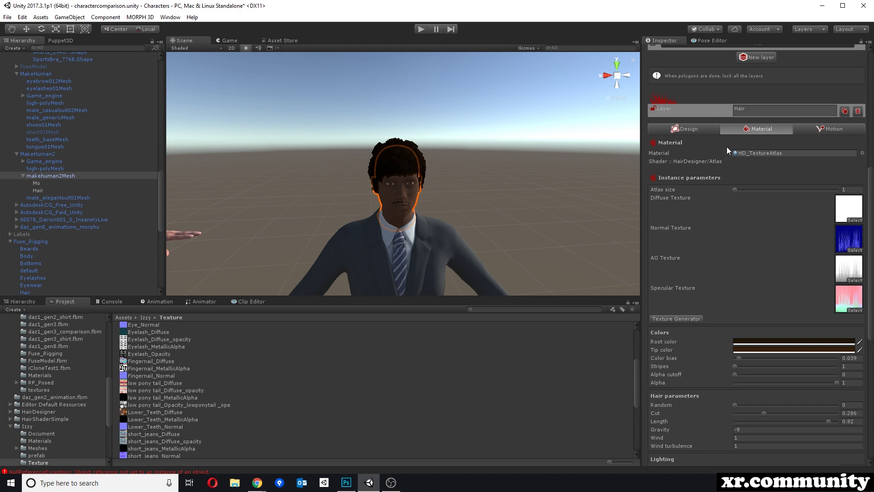
pyautogui.scroll(2, 756, 154)
pyautogui.click(680, 183)
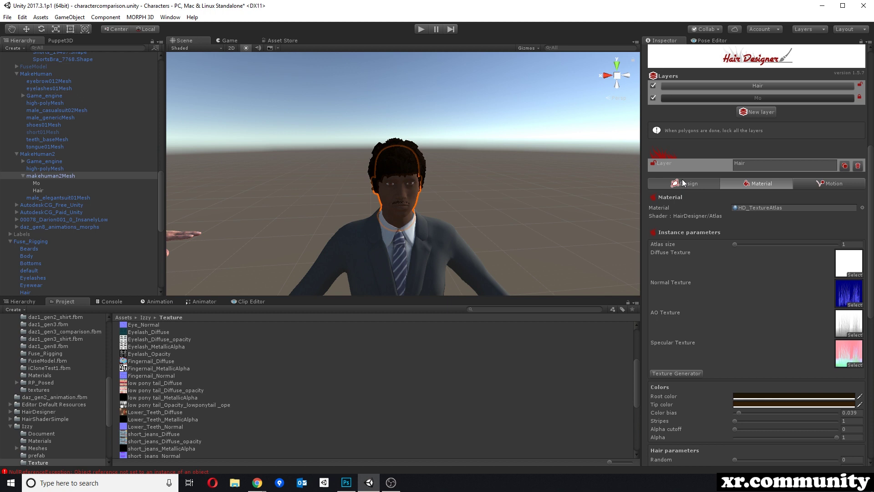
pyautogui.scroll(-2, 781, 311)
pyautogui.click(761, 368)
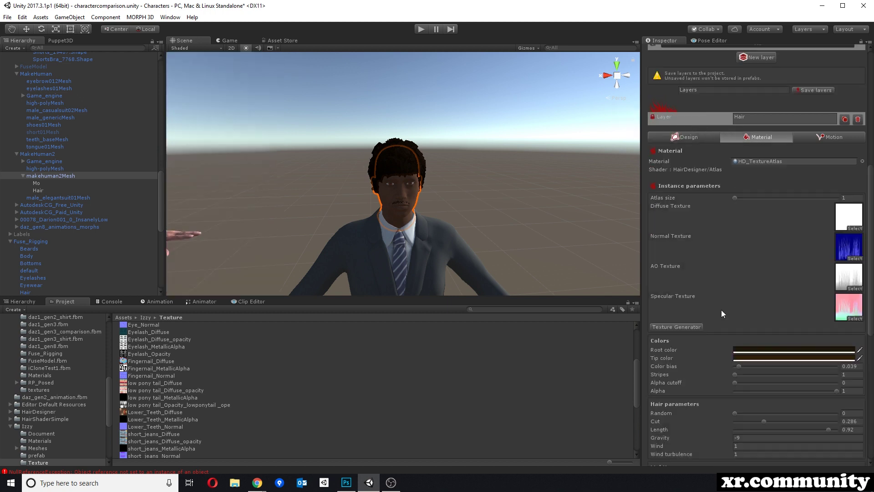
# Inspect the Mo and Hair child objects of makehuman2Mesh, comparing their renderer and HD_TextureAtlas material settings
pyautogui.click(47, 184)
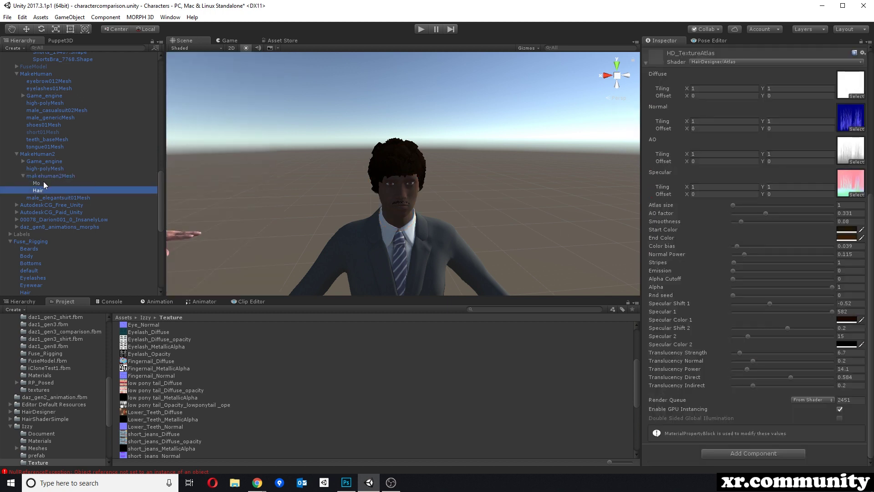
pyautogui.click(46, 190)
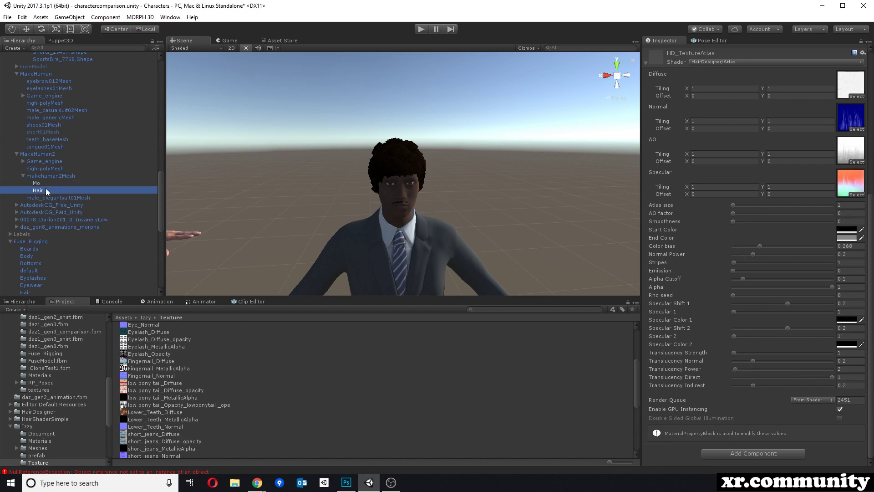
pyautogui.scroll(5, 681, 237)
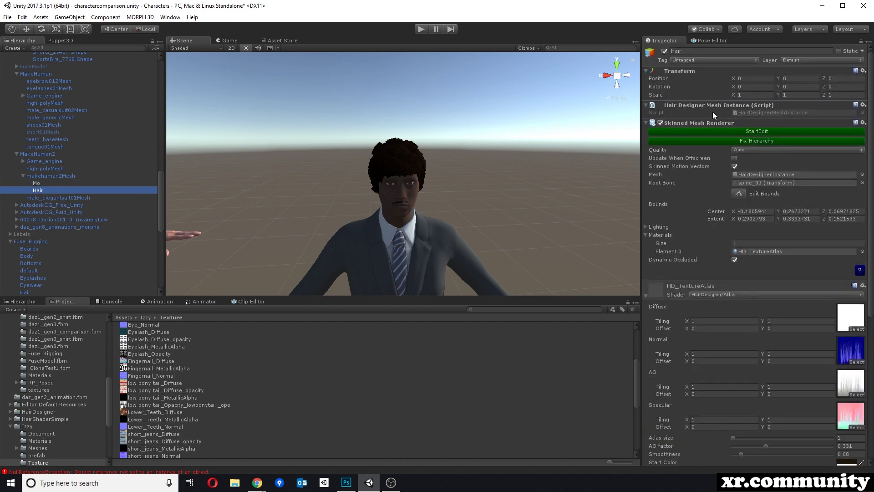
pyautogui.click(43, 184)
pyautogui.click(45, 191)
pyautogui.scroll(-6, 791, 288)
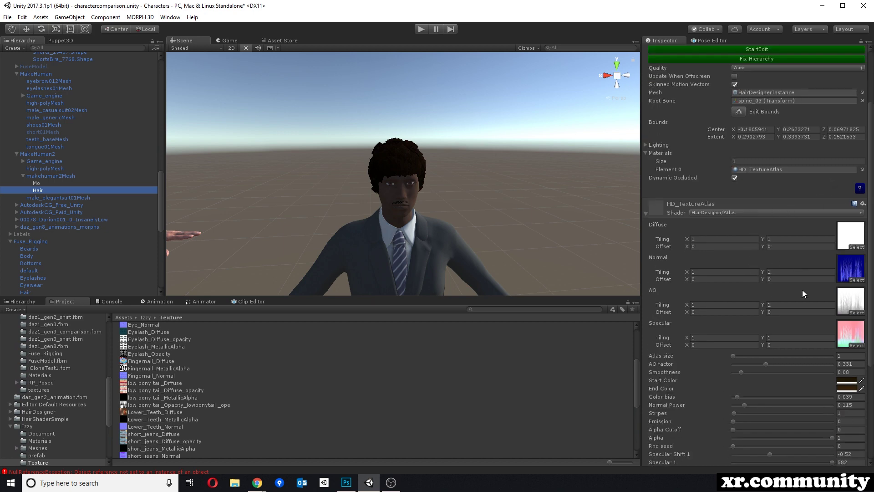
pyautogui.scroll(4, 789, 282)
# Switch the Hair object's HD_TextureAtlas material to the Morph3D/Volund Variants/Standard Hair shader and review its parameters
pyautogui.click(723, 214)
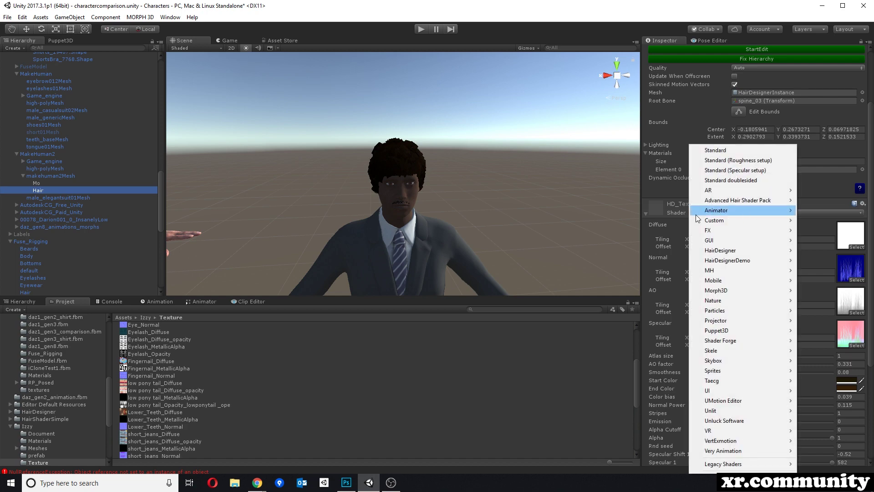
pyautogui.click(700, 26)
pyautogui.click(727, 212)
pyautogui.moveTo(743, 205)
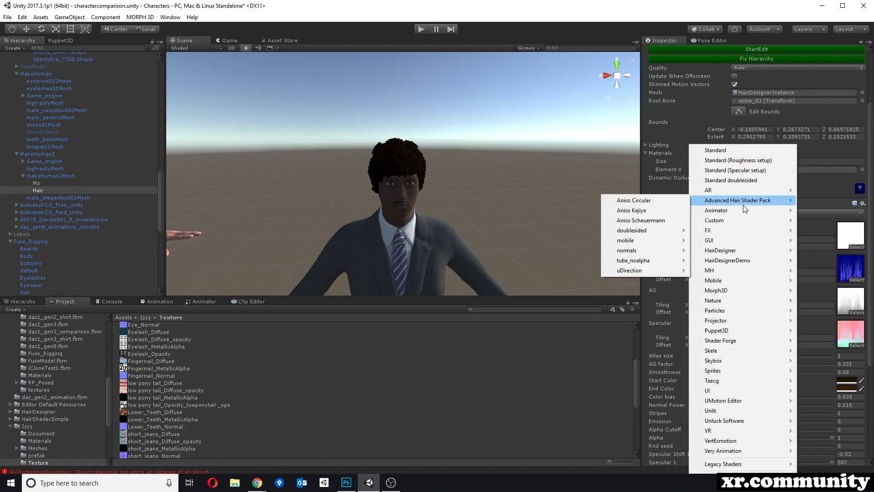
pyautogui.moveTo(733, 291)
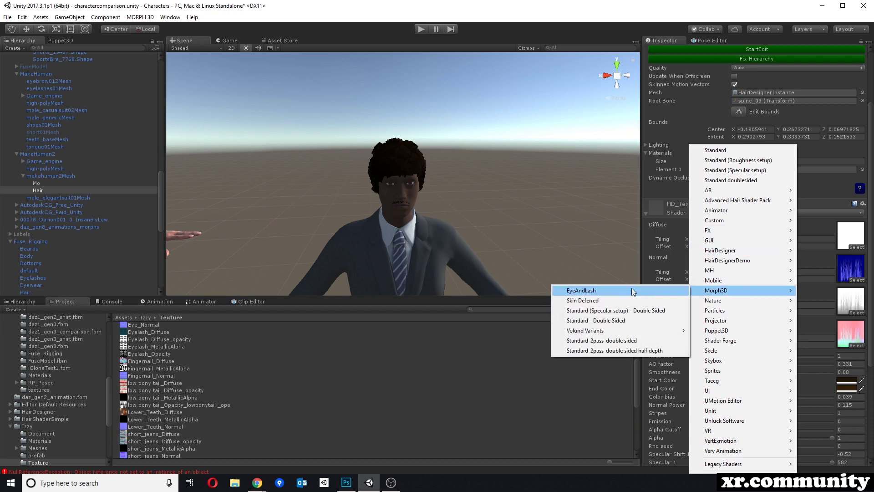
pyautogui.moveTo(592, 330)
pyautogui.click(740, 340)
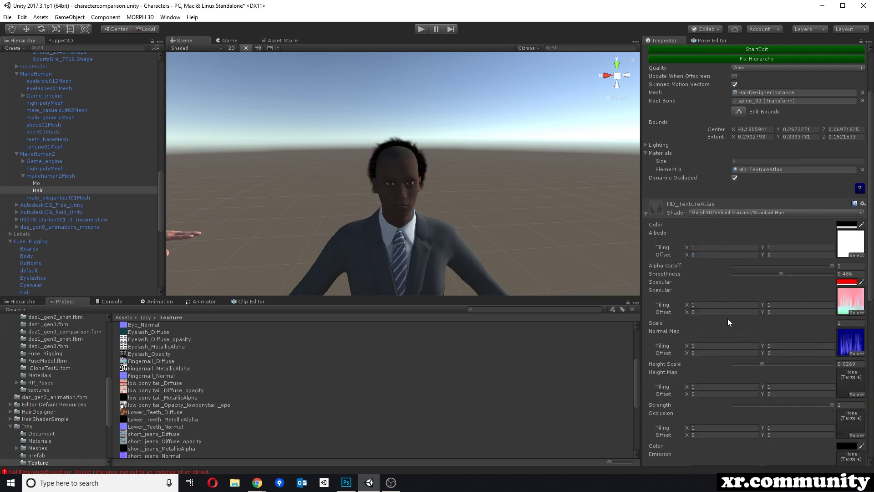
pyautogui.scroll(-10, 820, 300)
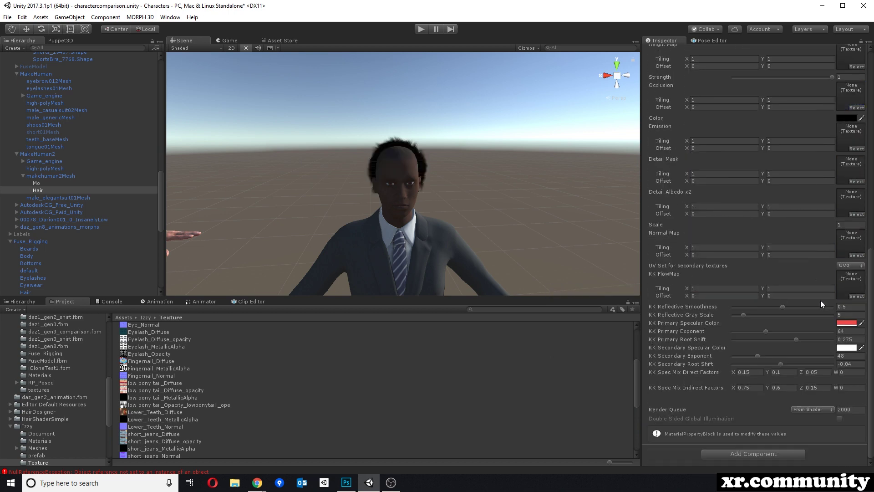
# Set the render queue of the Hair object's HD_TextureAtlas material to 3000
pyautogui.click(841, 409)
pyautogui.write('3000')
pyautogui.press('Return')
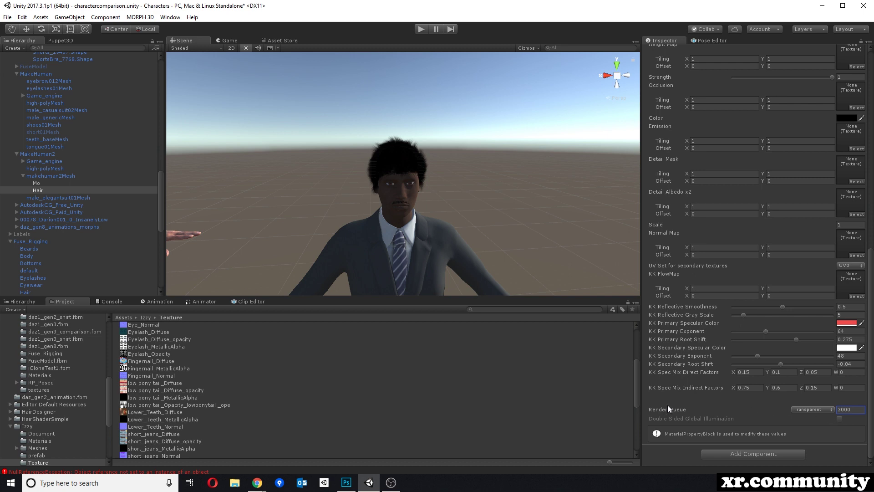
# Examine the suited character's hair from the side and the front, and review the Standard Hair material's texture and renderer settings
pyautogui.moveTo(446, 210); pyautogui.dragTo(568, 207, button='right')
pyautogui.moveTo(424, 182)
pyautogui.keyDown('alt'); pyautogui.mouseDown()
pyautogui.moveTo(486, 179)
pyautogui.moveTo(428, 181)
pyautogui.mouseUp(); pyautogui.keyUp('alt')
pyautogui.keyDown('alt'); pyautogui.moveTo(485, 181); pyautogui.dragTo(421, 157); pyautogui.keyUp('alt')
pyautogui.keyDown('alt'); pyautogui.moveTo(500, 165); pyautogui.dragTo(488, 172); pyautogui.keyUp('alt')
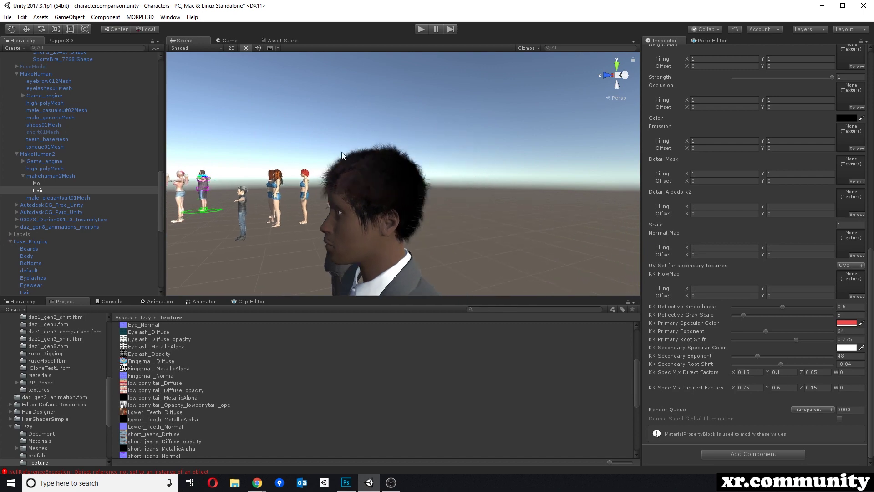
pyautogui.scroll(10, 841, 304)
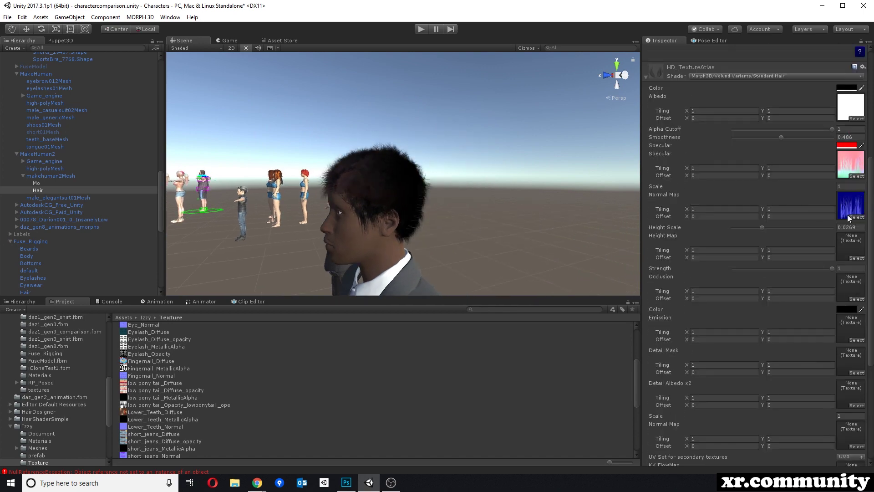
pyautogui.keyDown('alt'); pyautogui.moveTo(429, 187); pyautogui.dragTo(520, 193); pyautogui.keyUp('alt')
pyautogui.moveTo(364, 187); pyautogui.dragTo(519, 194, button='middle')
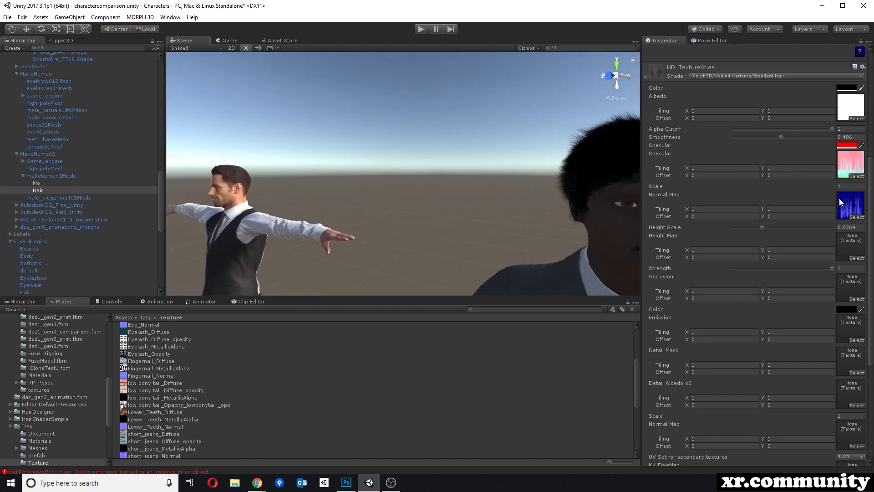
pyautogui.keyDown('alt'); pyautogui.moveTo(509, 194); pyautogui.dragTo(583, 181); pyautogui.keyUp('alt')
pyautogui.scroll(-6, 532, 156)
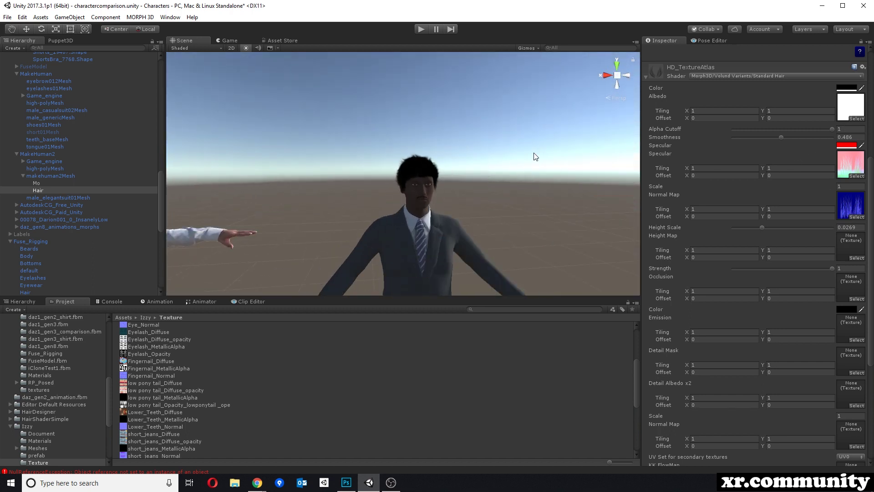
pyautogui.scroll(5, 533, 153)
pyautogui.moveTo(534, 153); pyautogui.dragTo(520, 180, button='right')
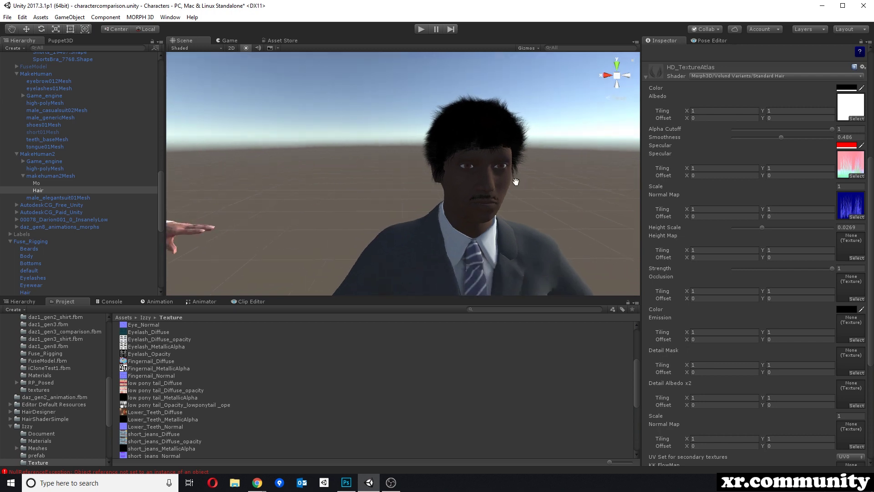
pyautogui.moveTo(520, 179); pyautogui.dragTo(460, 188, button='middle')
pyautogui.moveTo(460, 189); pyautogui.dragTo(318, 173, button='right')
pyautogui.keyDown('alt'); pyautogui.moveTo(318, 173); pyautogui.dragTo(259, 128); pyautogui.keyUp('alt')
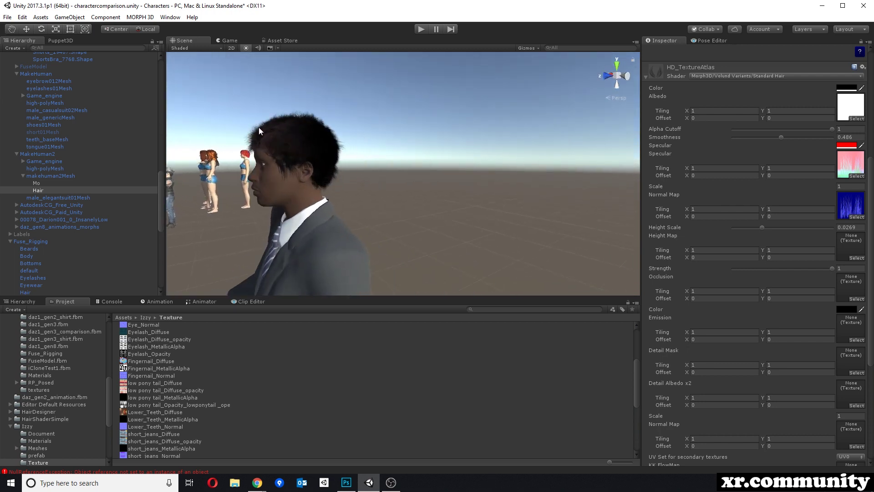
pyautogui.keyDown('alt'); pyautogui.moveTo(312, 182); pyautogui.dragTo(355, 159); pyautogui.keyUp('alt')
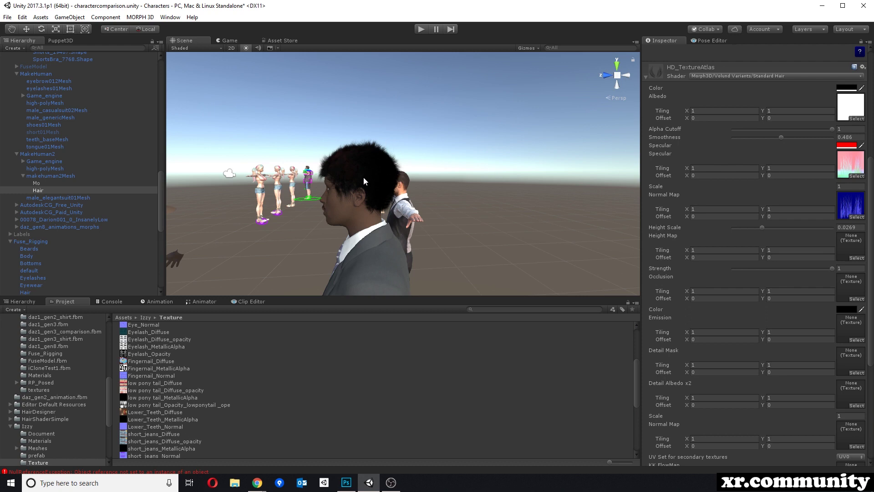
pyautogui.scroll(1, 362, 155)
pyautogui.scroll(1, 381, 165)
pyautogui.scroll(-1, 404, 169)
pyautogui.keyDown('alt'); pyautogui.moveTo(349, 162); pyautogui.dragTo(479, 190); pyautogui.keyUp('alt')
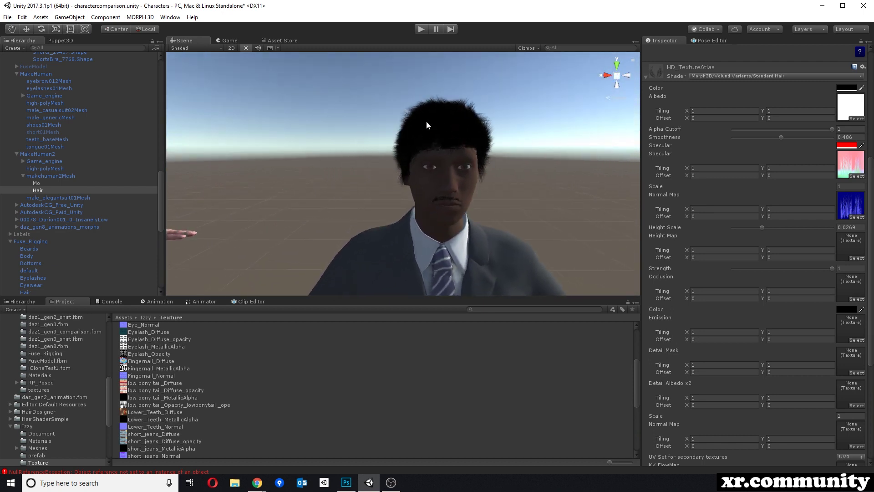
pyautogui.keyDown('alt'); pyautogui.moveTo(449, 143); pyautogui.dragTo(407, 141); pyautogui.keyUp('alt')
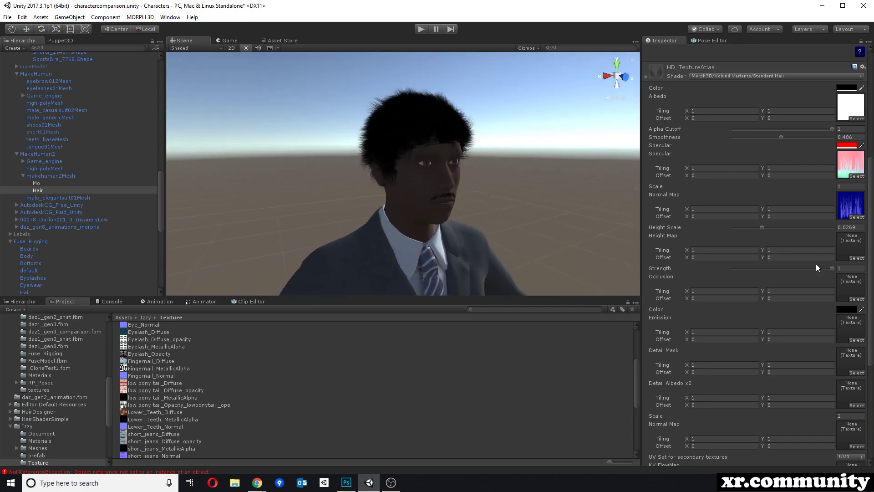
pyautogui.scroll(5, 822, 252)
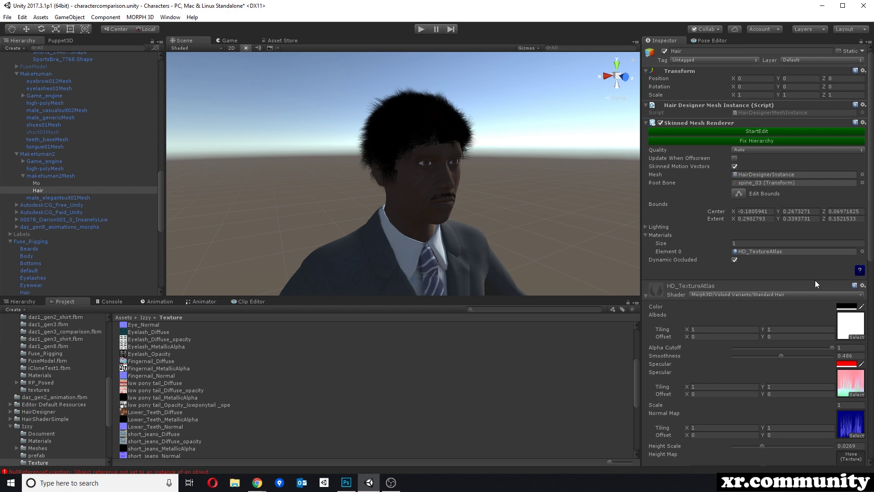
# Select the rp_eric_rigged_001_yup_t 1 character in the vest and examine his hair from the side and the front
pyautogui.keyDown('alt'); pyautogui.moveTo(472, 166); pyautogui.dragTo(332, 187); pyautogui.keyUp('alt')
pyautogui.scroll(-10, 332, 187)
pyautogui.moveTo(305, 178); pyautogui.dragTo(409, 158, button='middle')
pyautogui.moveTo(408, 157); pyautogui.dragTo(280, 145, button='right')
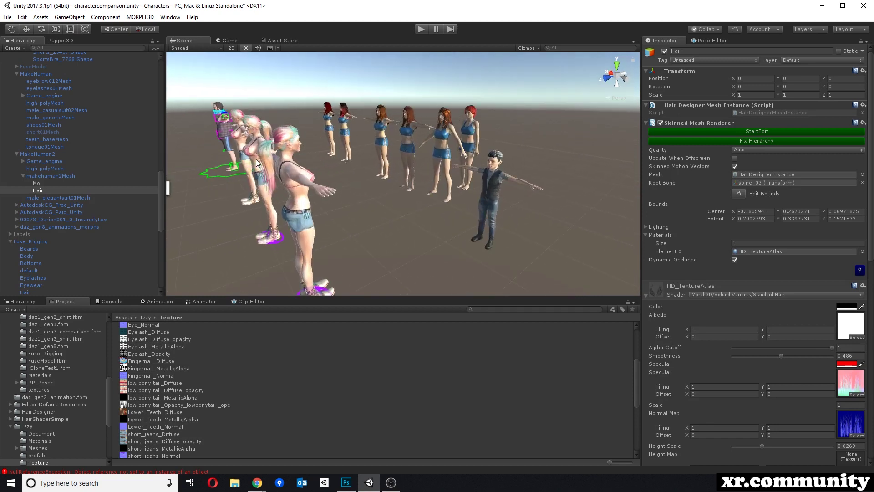
pyautogui.moveTo(294, 137); pyautogui.dragTo(646, 165, button='right')
pyautogui.moveTo(223, 182); pyautogui.dragTo(351, 153, button='right')
pyautogui.scroll(6, 356, 154)
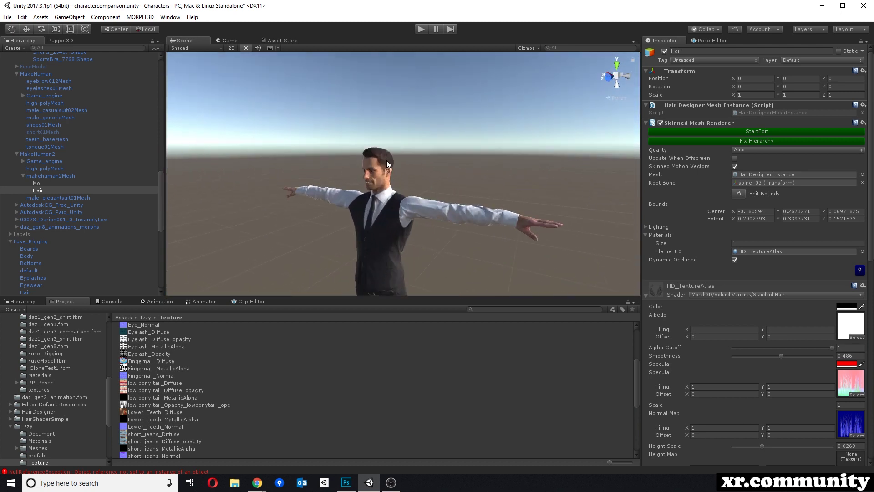
pyautogui.scroll(4, 386, 161)
pyautogui.click(366, 183)
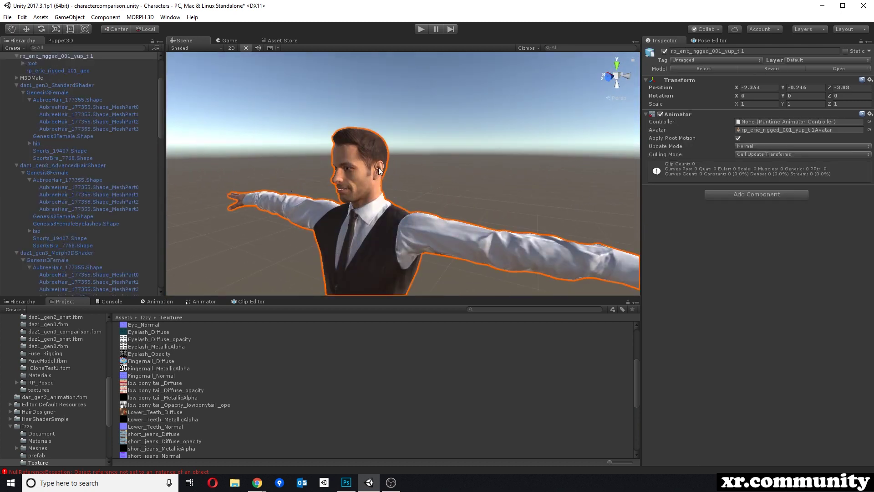
pyautogui.moveTo(390, 148); pyautogui.dragTo(355, 143, button='right')
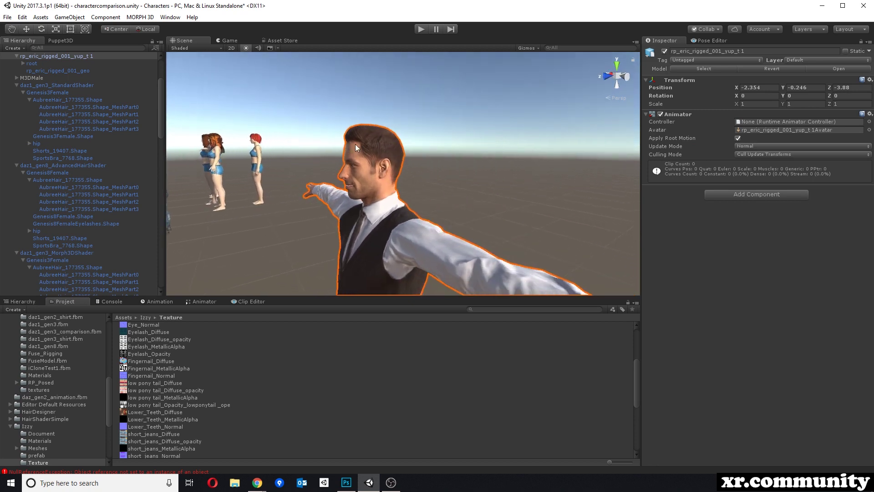
pyautogui.scroll(2, 354, 132)
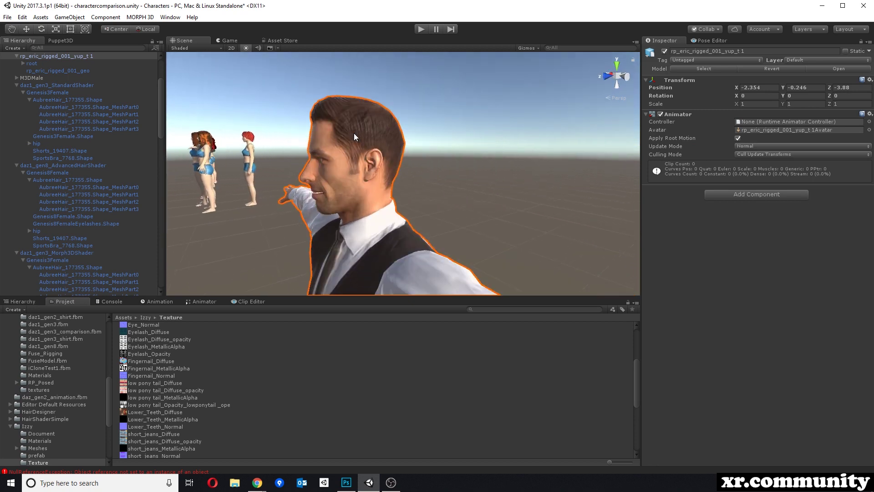
pyautogui.moveTo(356, 119); pyautogui.dragTo(440, 107, button='right')
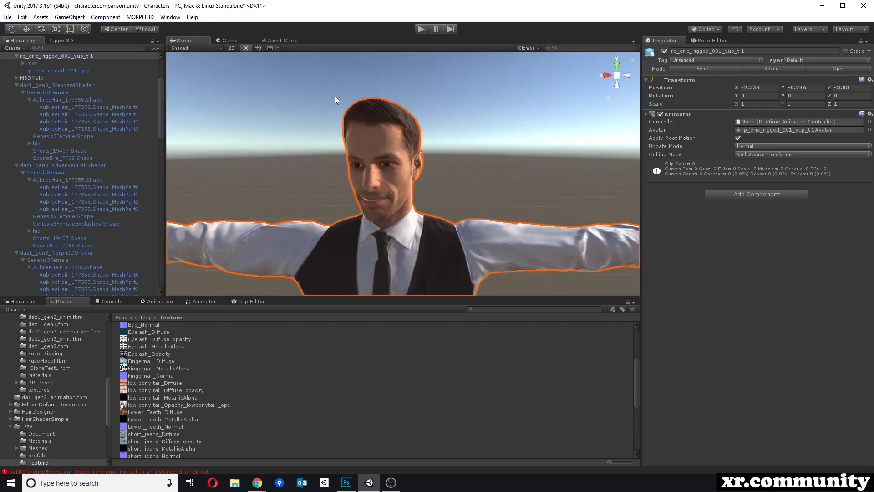
pyautogui.keyDown('alt'); pyautogui.moveTo(390, 108); pyautogui.dragTo(407, 114); pyautogui.keyUp('alt')
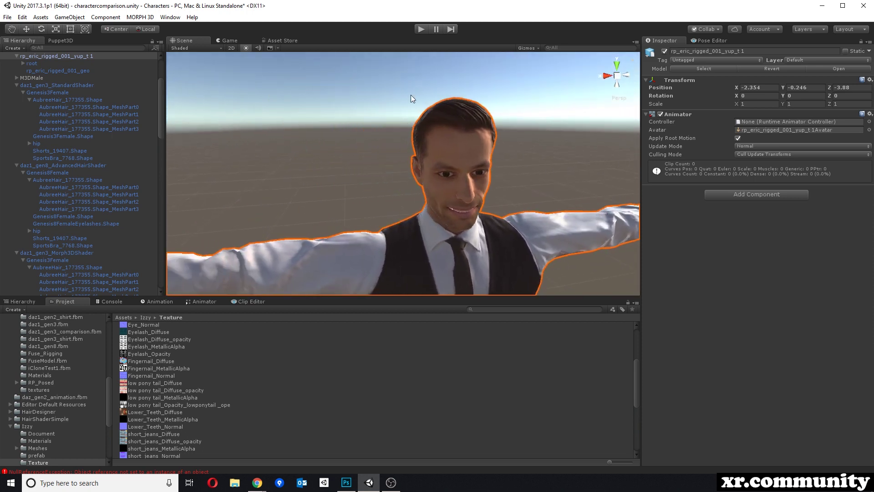
# Deactivate the short red ToulouseHR.Shape hair mesh of the daz_gen8_animations_morphs character
pyautogui.moveTo(422, 115); pyautogui.dragTo(515, 150, button='right')
pyautogui.moveTo(515, 150); pyautogui.dragTo(446, 149, button='middle')
pyautogui.scroll(-5, 446, 150)
pyautogui.scroll(-3, 446, 184)
pyautogui.moveTo(442, 186); pyautogui.dragTo(342, 157, button='right')
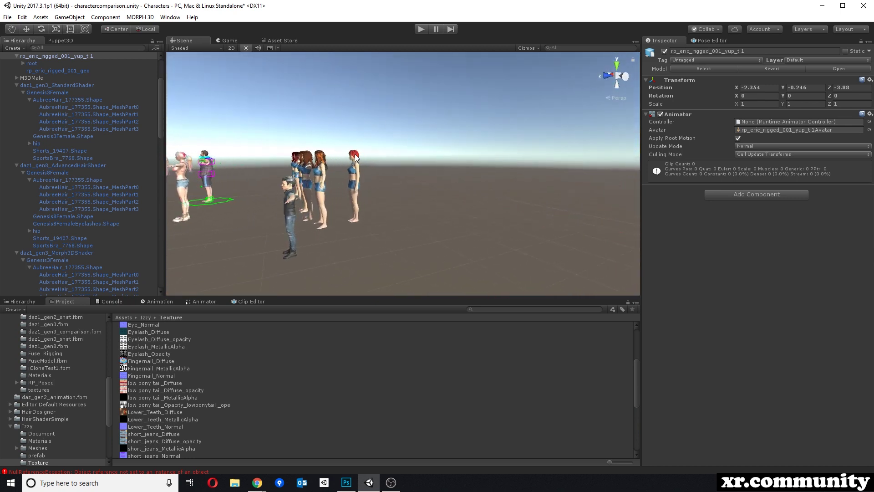
pyautogui.click(355, 159)
pyautogui.scroll(2, 406, 155)
pyautogui.scroll(1, 406, 156)
pyautogui.moveTo(528, 145)
pyautogui.mouseDown(button='right')
pyautogui.moveTo(443, 143)
pyautogui.moveTo(534, 144)
pyautogui.mouseUp(button='right')
pyautogui.scroll(5, 462, 156)
pyautogui.click(443, 145)
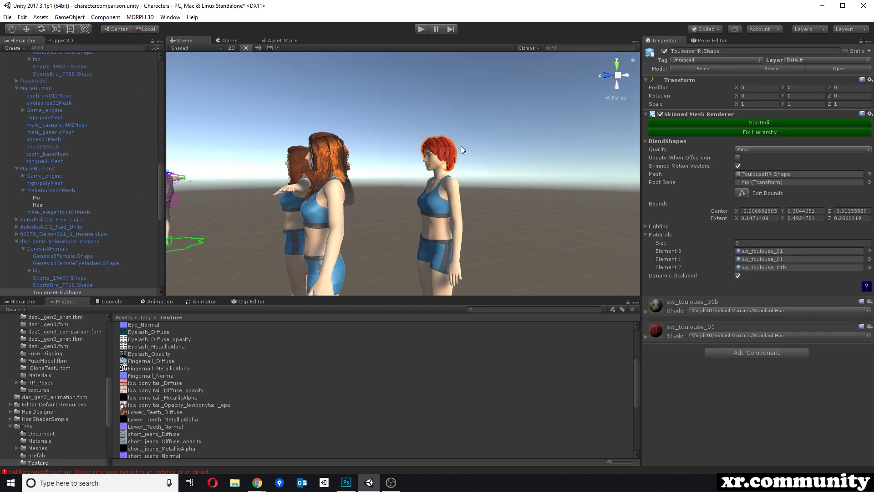
pyautogui.click(664, 52)
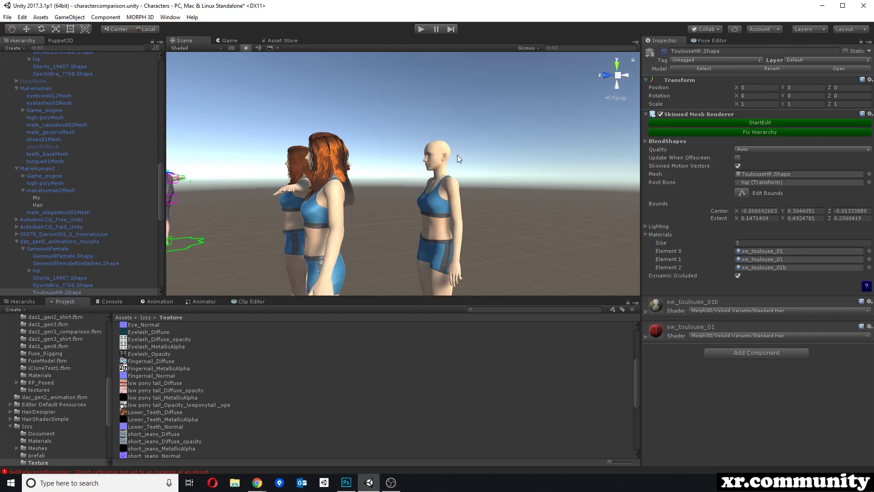
# Examine the suited character's designed hair up close and compare it with the neighbouring male characters from a distance
pyautogui.moveTo(452, 146); pyautogui.dragTo(603, 205, button='right')
pyautogui.moveTo(602, 204); pyautogui.dragTo(448, 203, button='middle')
pyautogui.scroll(5, 448, 202)
pyautogui.moveTo(481, 208); pyautogui.dragTo(433, 203, button='right')
pyautogui.moveTo(432, 203); pyautogui.dragTo(401, 199, button='middle')
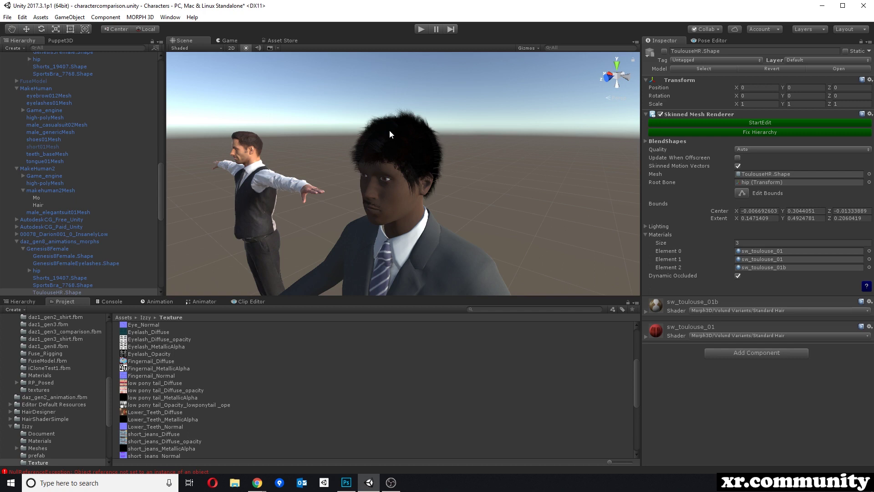
pyautogui.moveTo(484, 133); pyautogui.dragTo(450, 165, button='right')
pyautogui.scroll(-8, 450, 166)
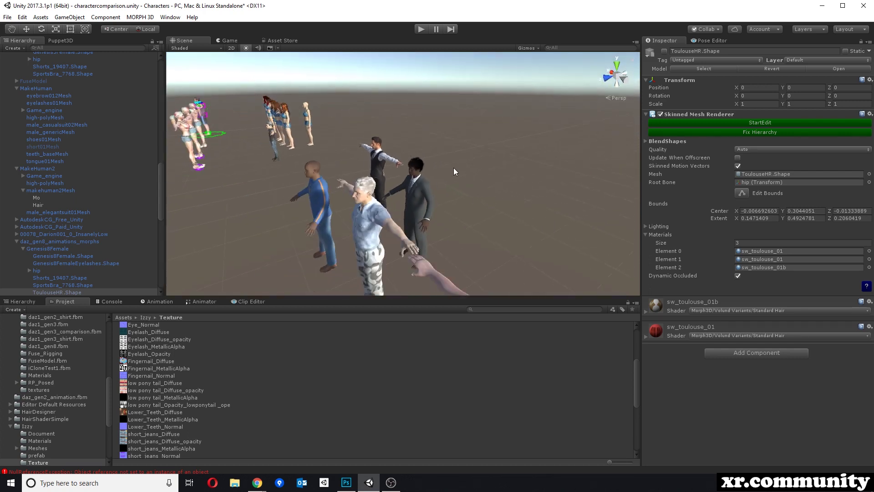
pyautogui.press('Down')
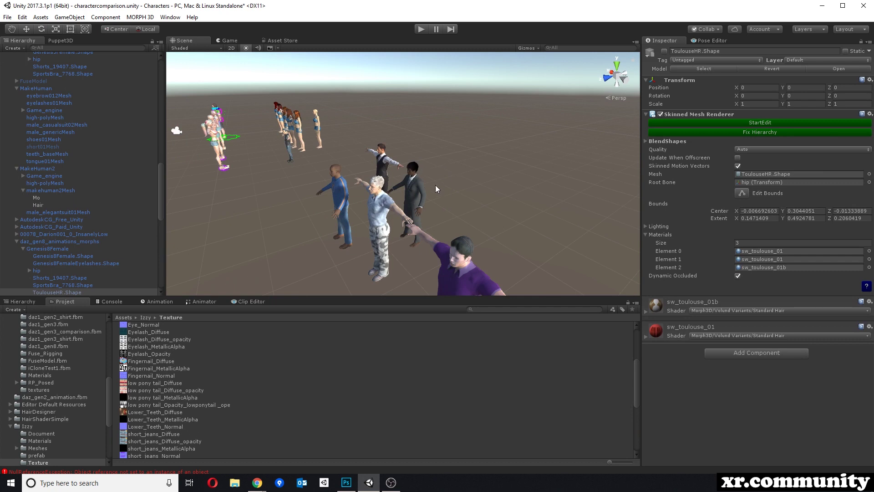
pyautogui.scroll(6, 423, 177)
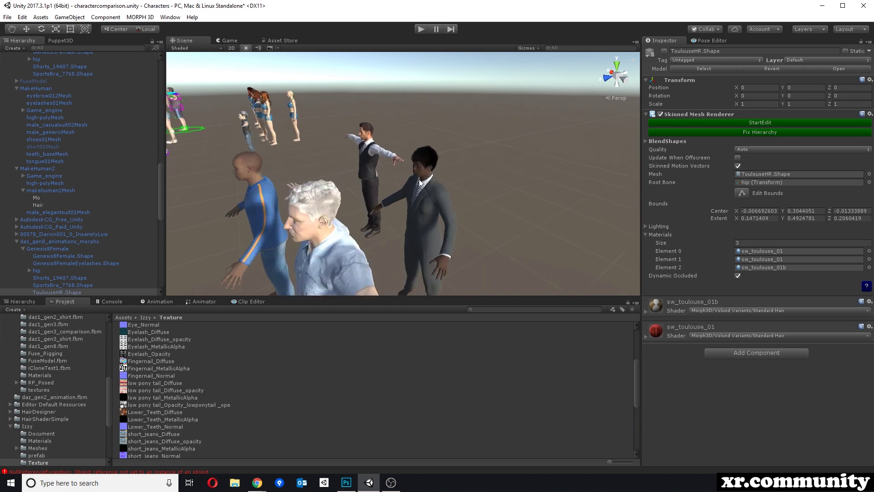
pyautogui.moveTo(418, 177); pyautogui.dragTo(460, 161, button='right')
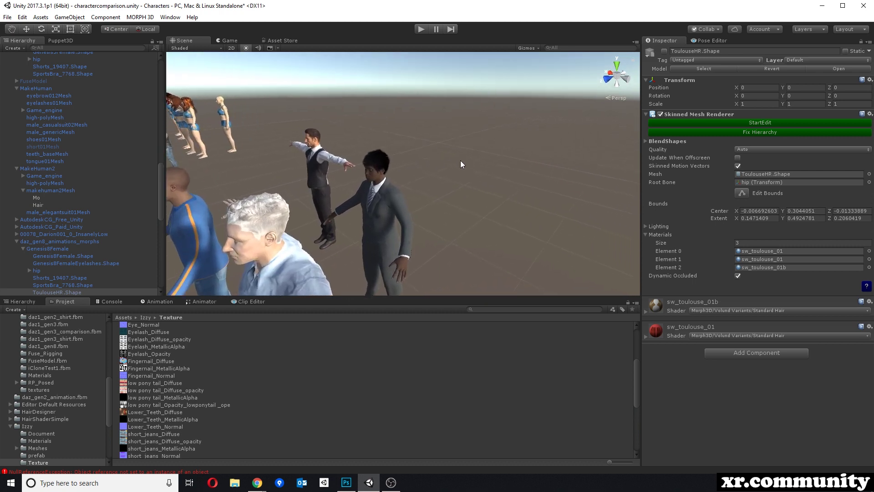
pyautogui.scroll(4, 460, 162)
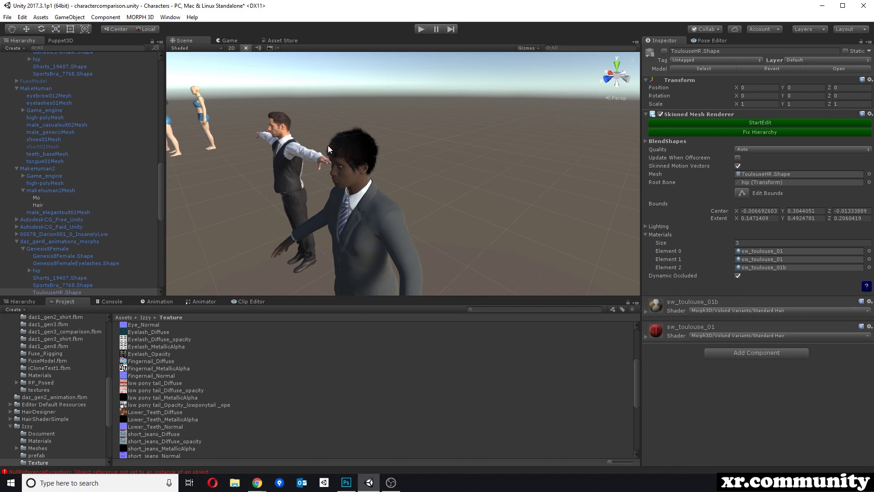
# Switch to Chrome and review the Hair Designer page on the Unity Asset Store, including its description and the recommended Hair Designer Pro
pyautogui.moveTo(257, 482)
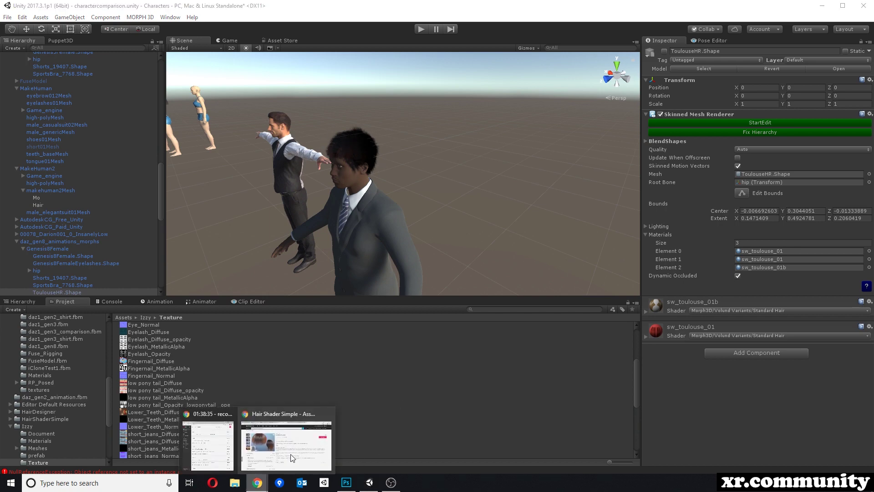
pyautogui.click(286, 458)
pyautogui.click(472, 9)
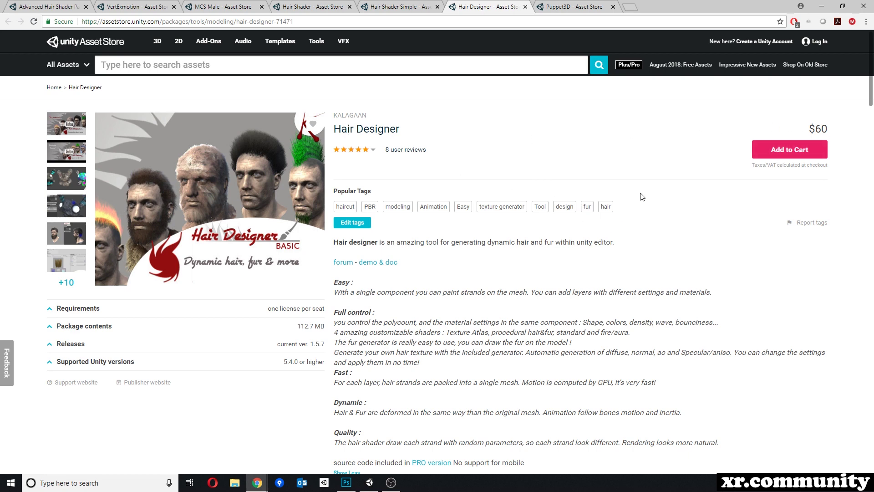
pyautogui.scroll(-5, 512, 222)
pyautogui.scroll(-2, 510, 228)
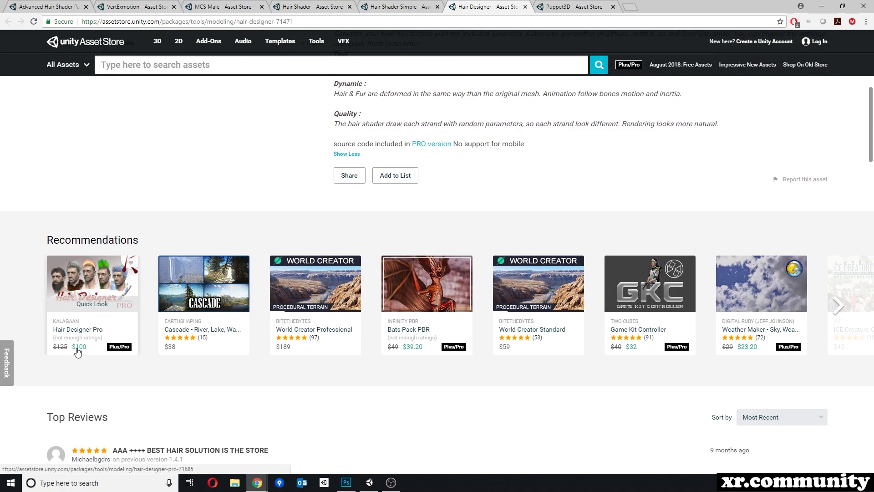
pyautogui.scroll(7, 546, 315)
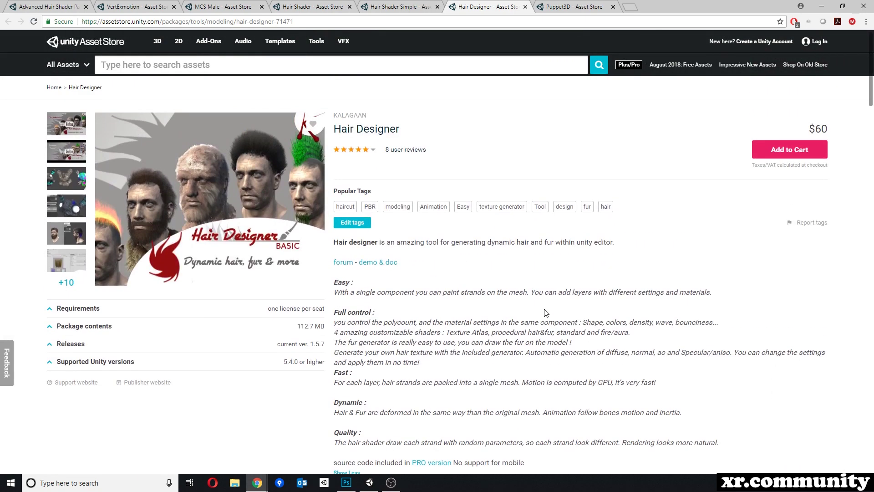